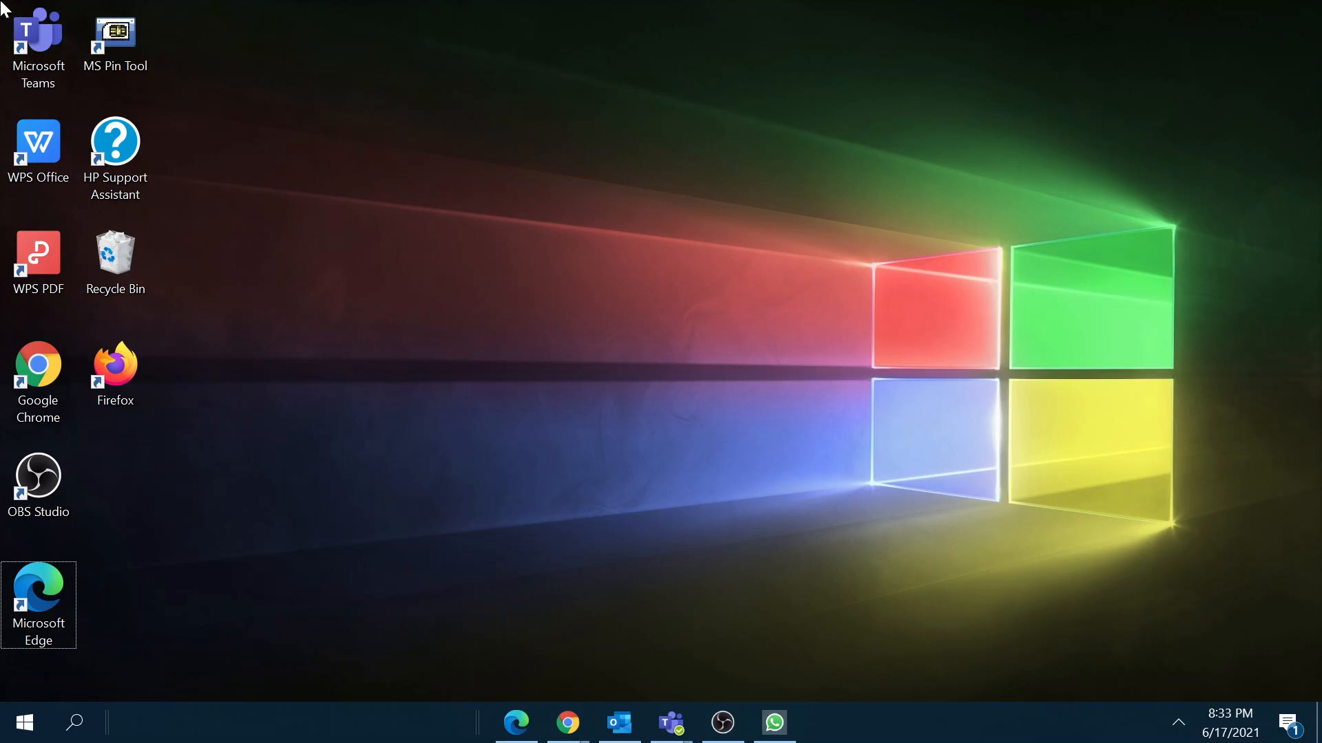
Step: Open a new Edge tab and go to meet.google.com
drag(484, 740, 483, 721)
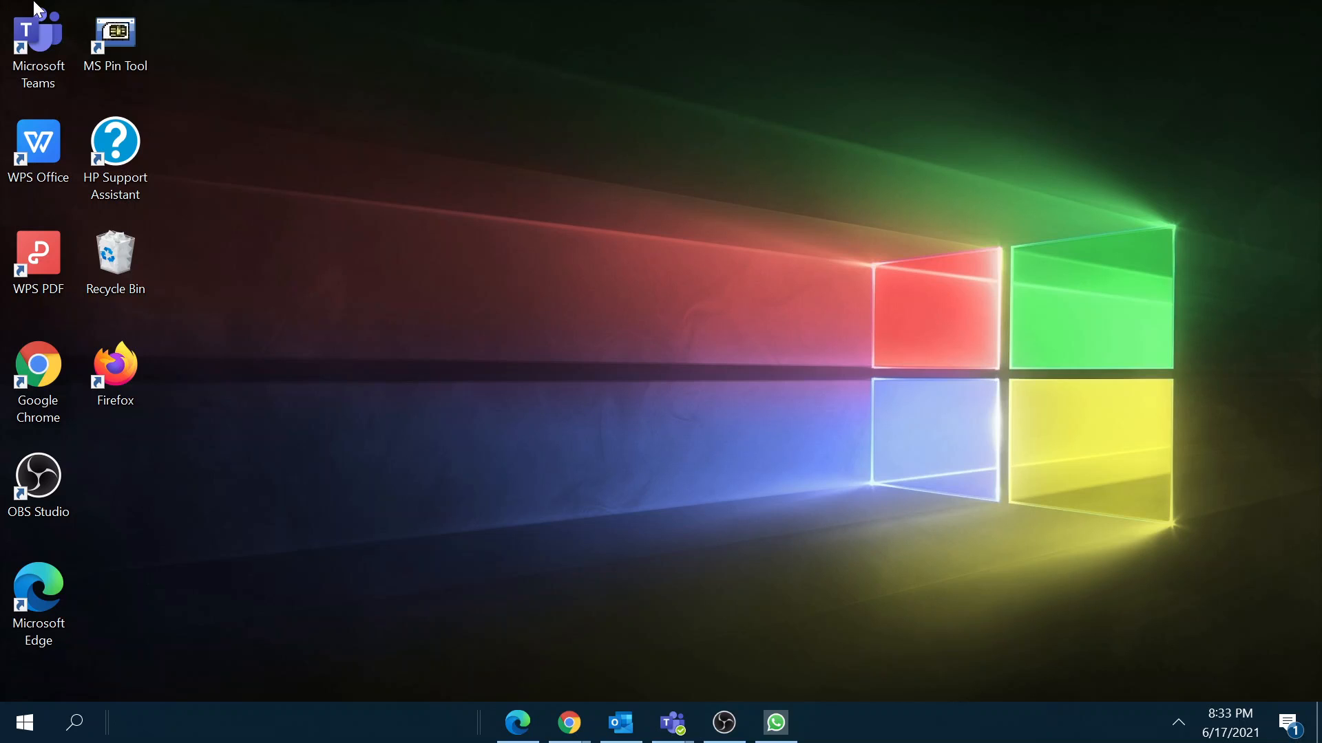
click(529, 708)
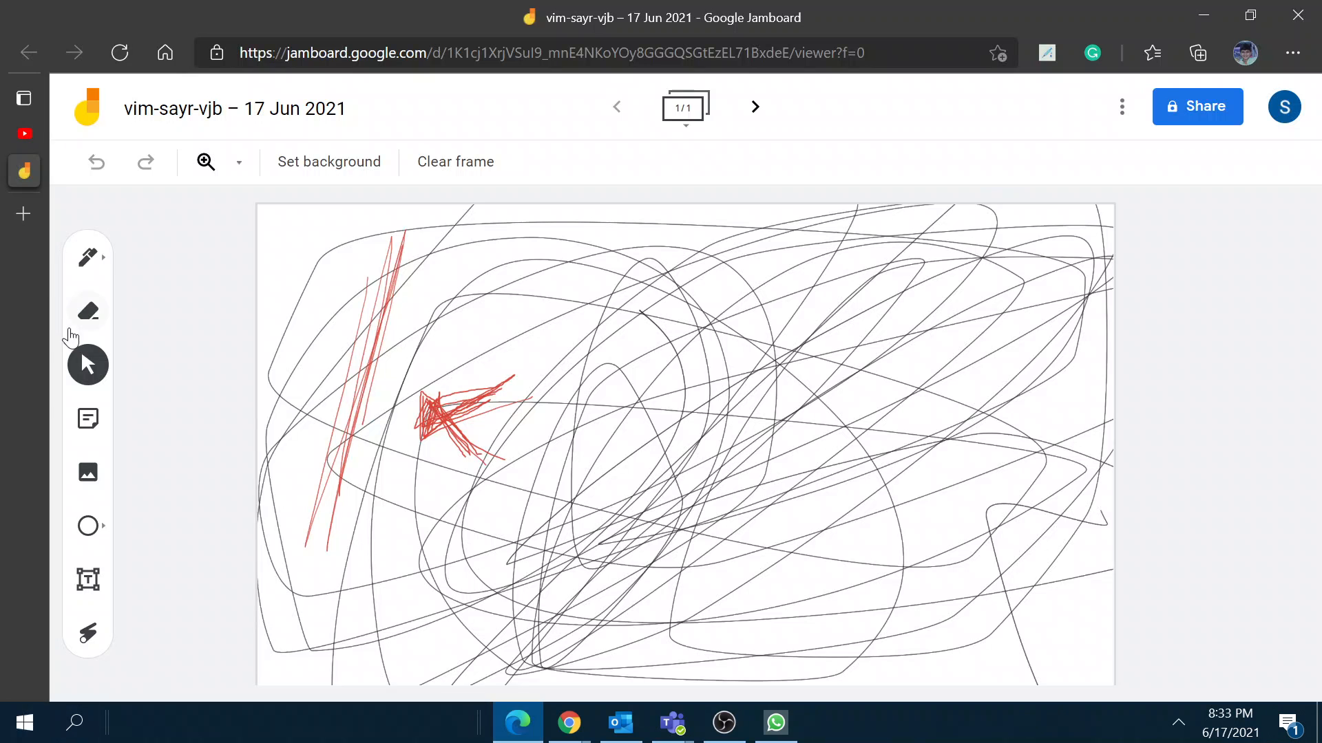
click(23, 213)
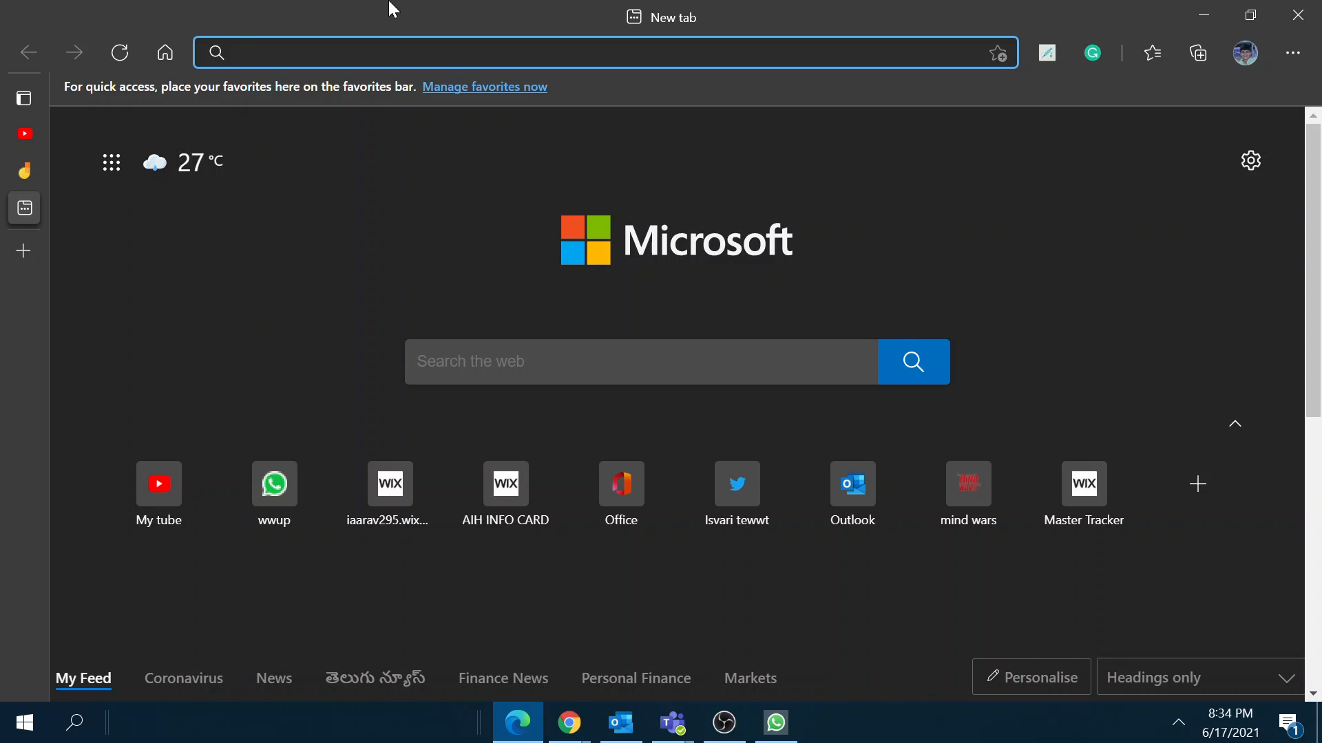
text(m)
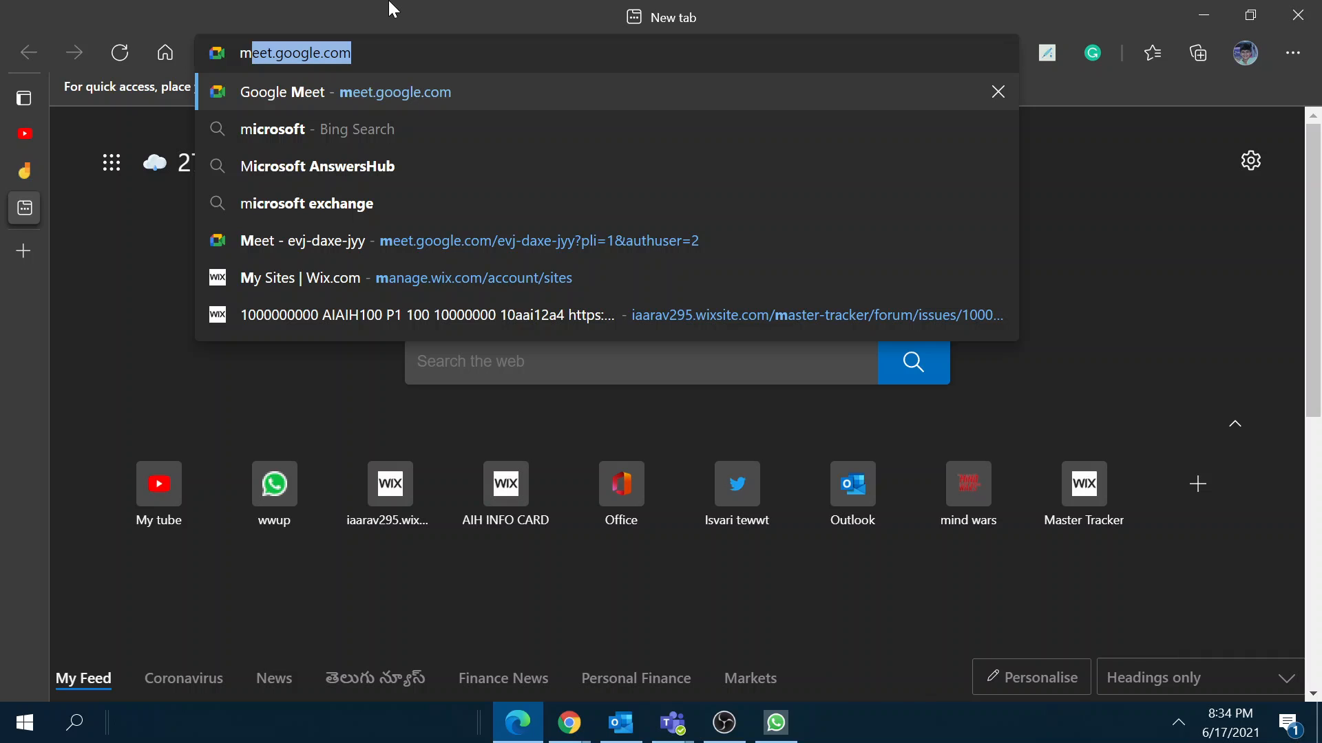
key(Right)
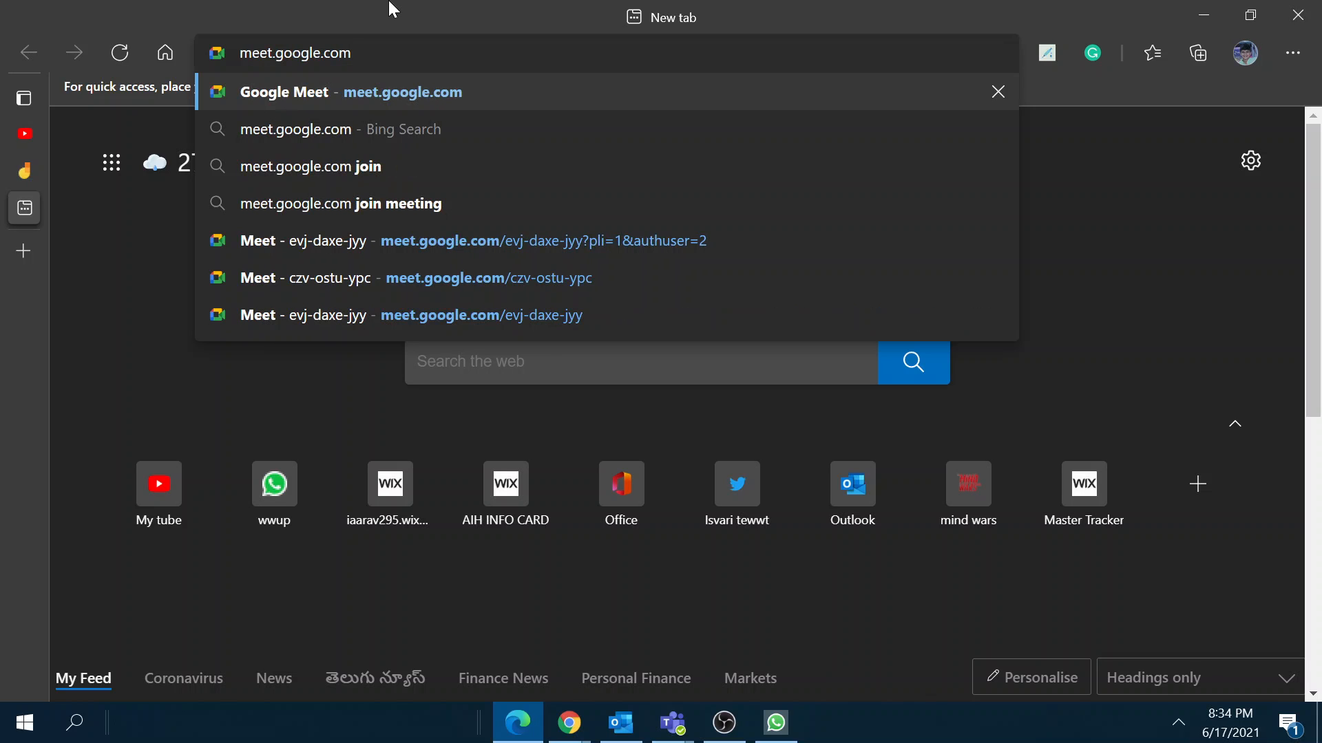
key(Return)
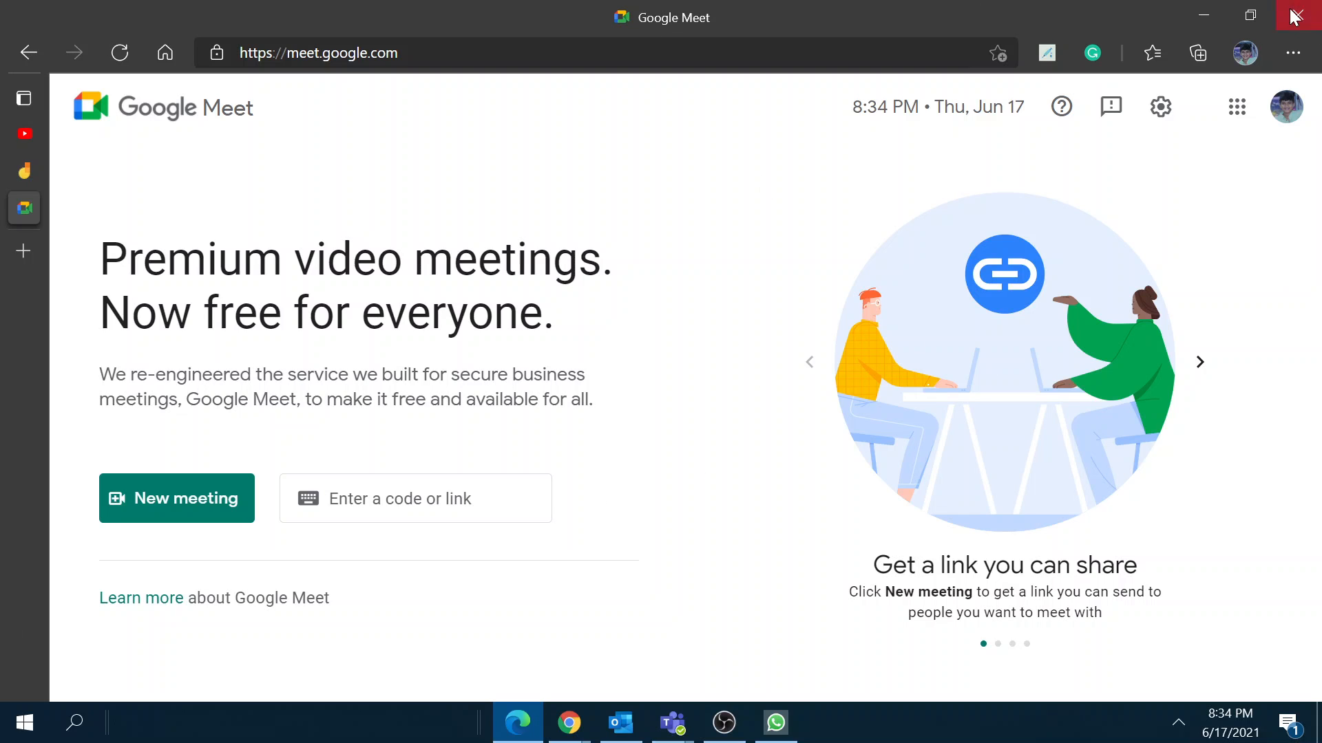
Step: Reload Google Meet under the second signed-in Google account and close the older Meet tab
click(1286, 107)
scroll(1128, 540, down, 3)
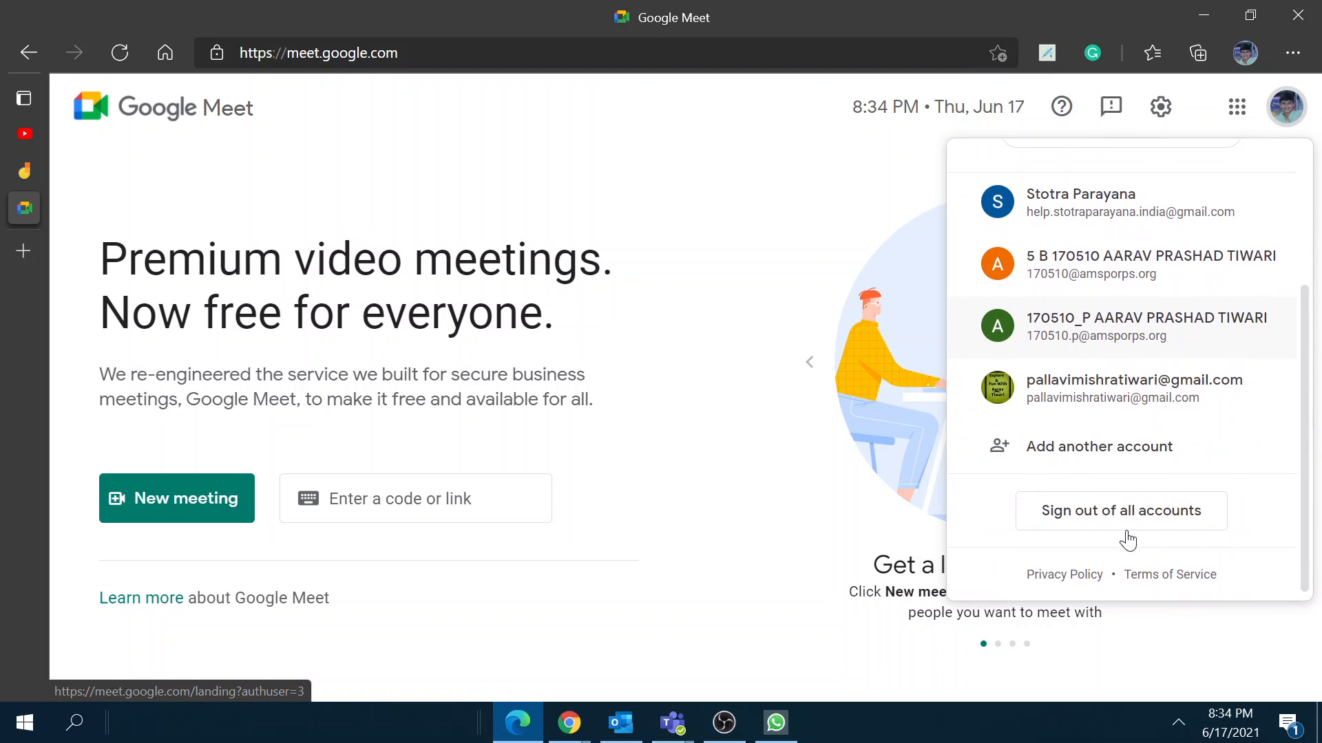
click(1138, 186)
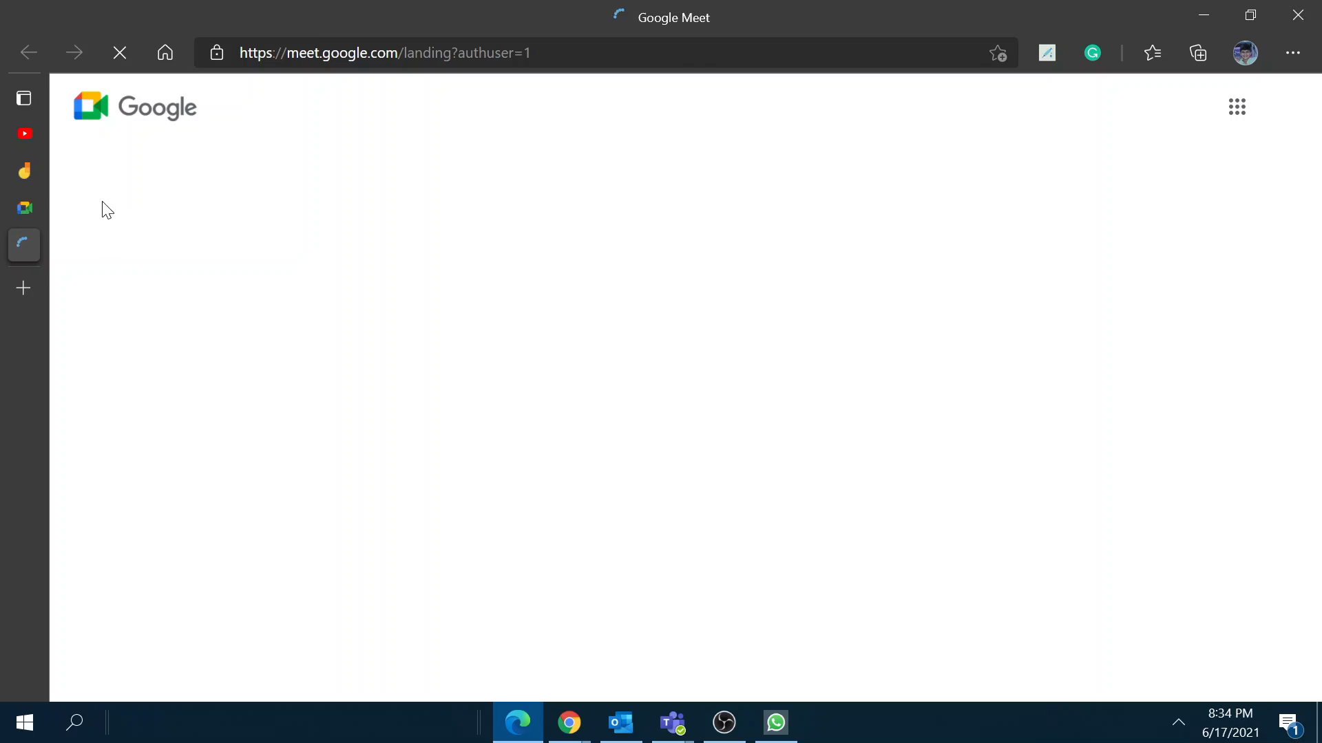
mouse_move(34, 212)
click(275, 206)
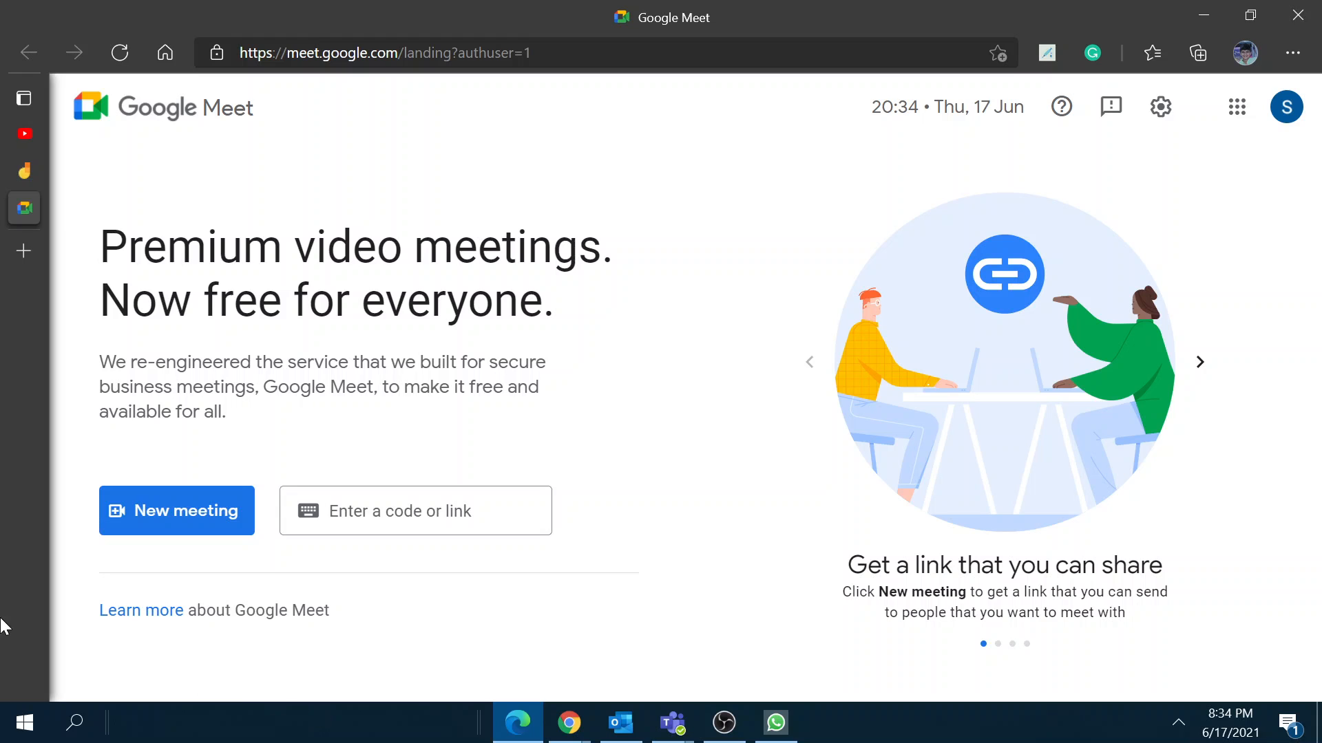
Step: Open the Meet Help article 'Learn about the new Meet layout' and skim it
click(125, 612)
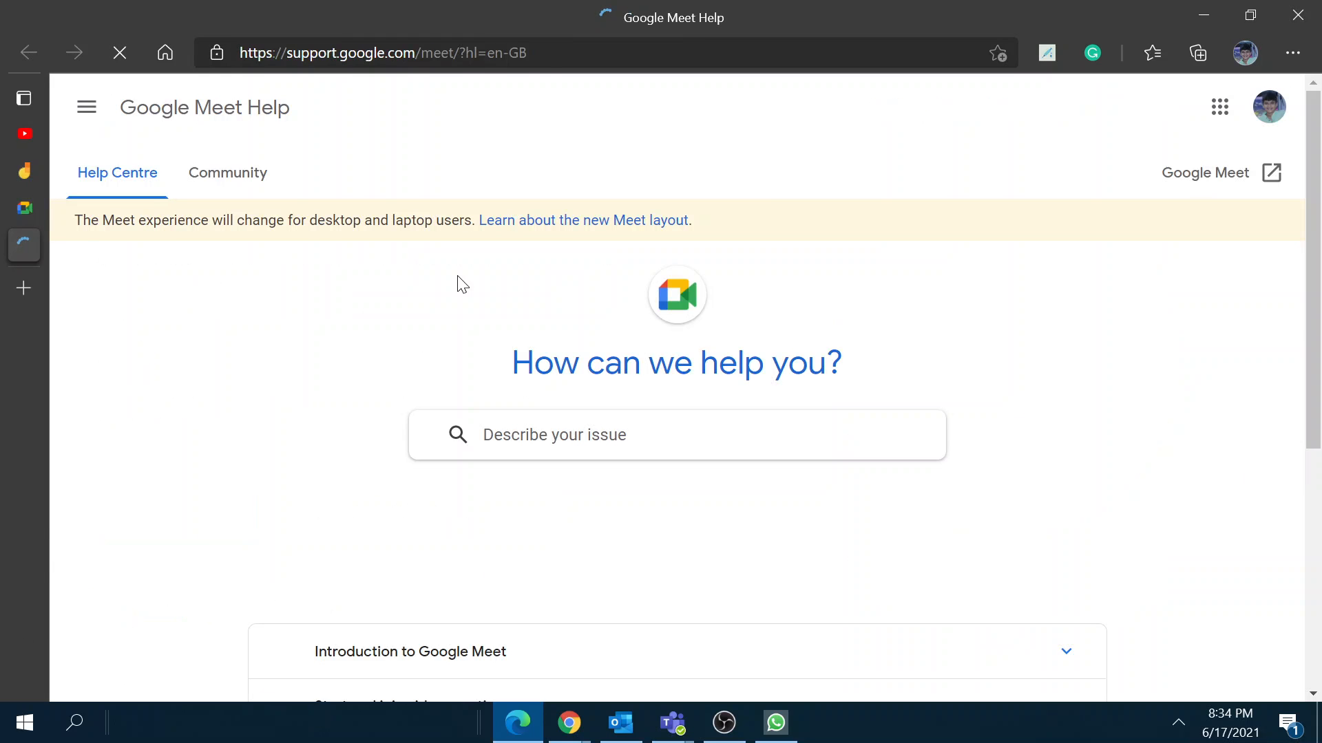
click(582, 223)
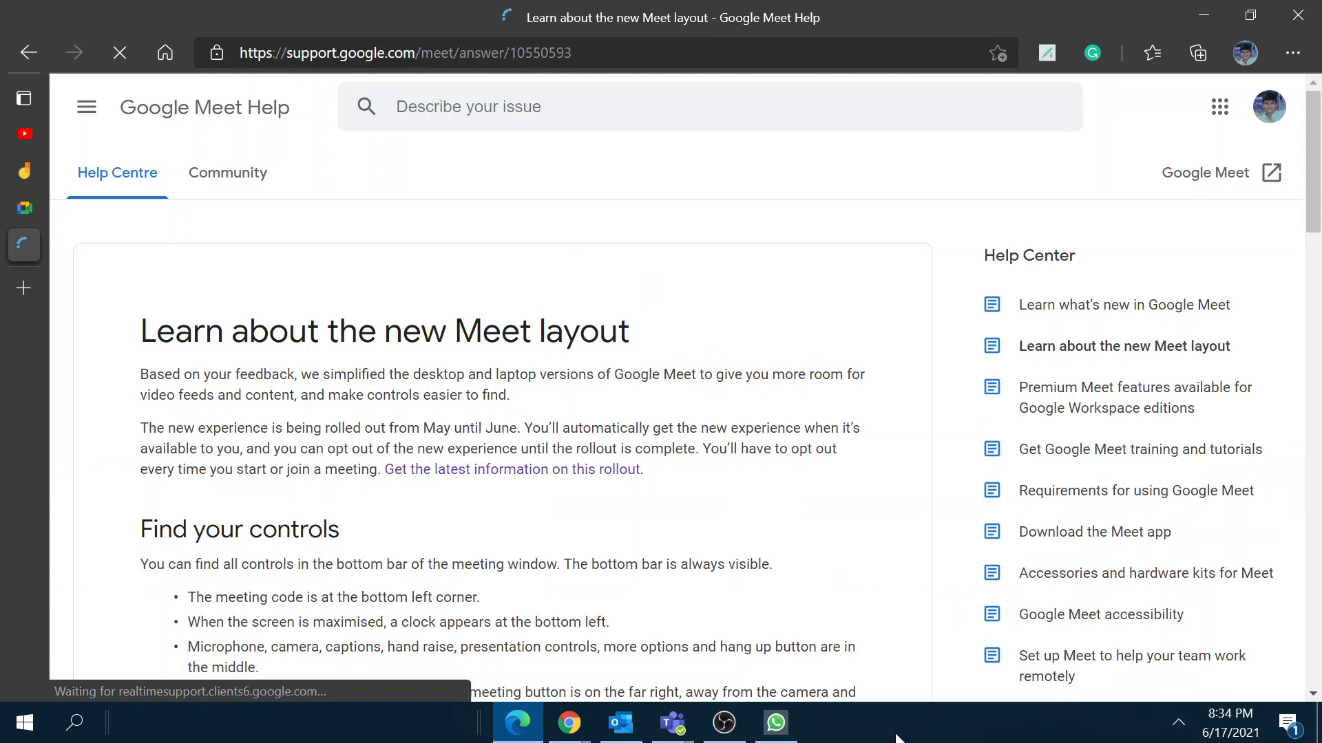
scroll(374, 561, down, 10)
scroll(386, 534, up, 4)
scroll(384, 532, down, 20)
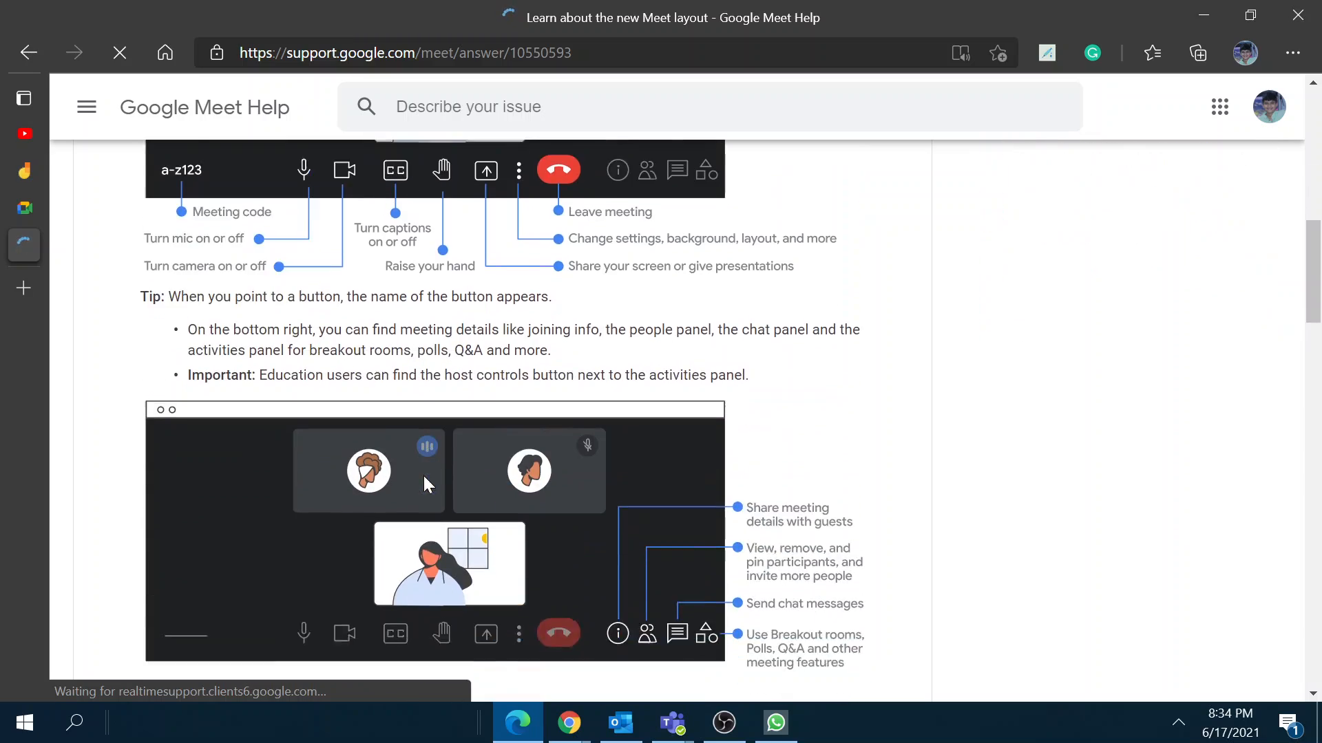
scroll(614, 493, down, 14)
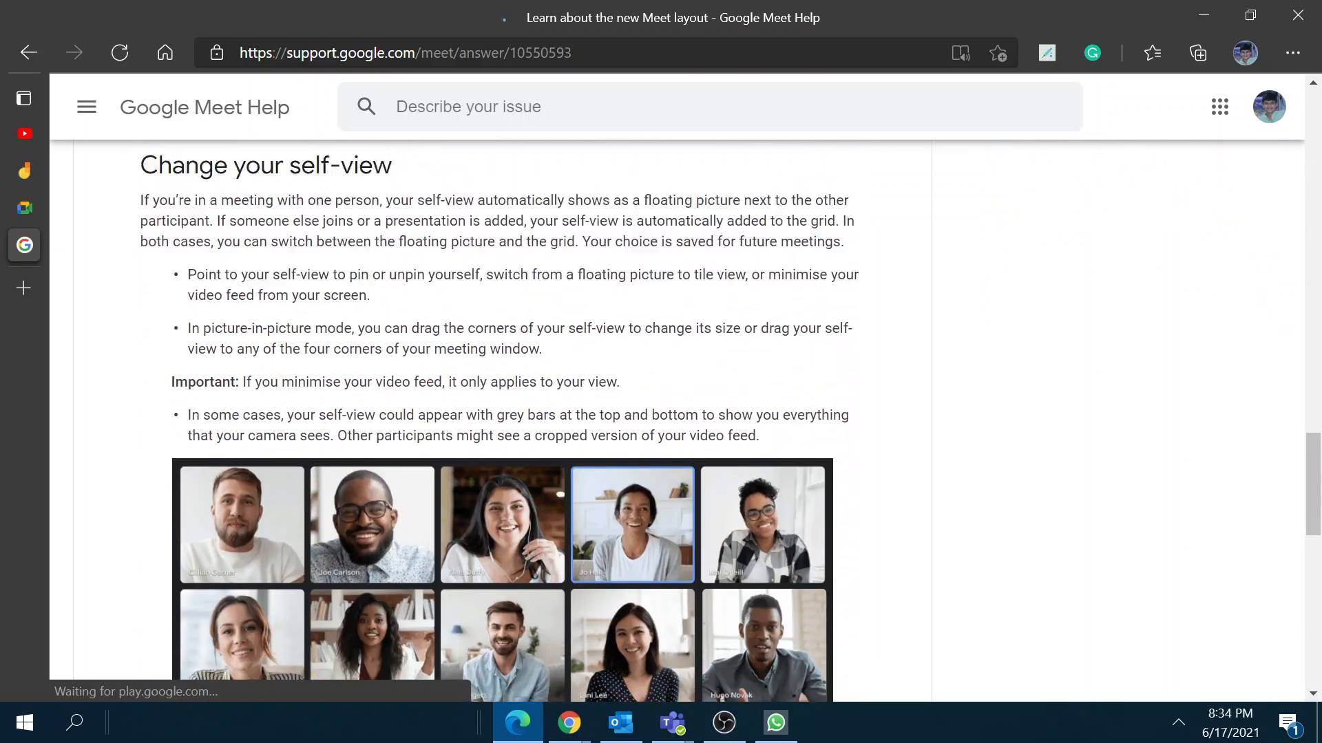
scroll(655, 525, up, 6)
scroll(654, 524, up, 20)
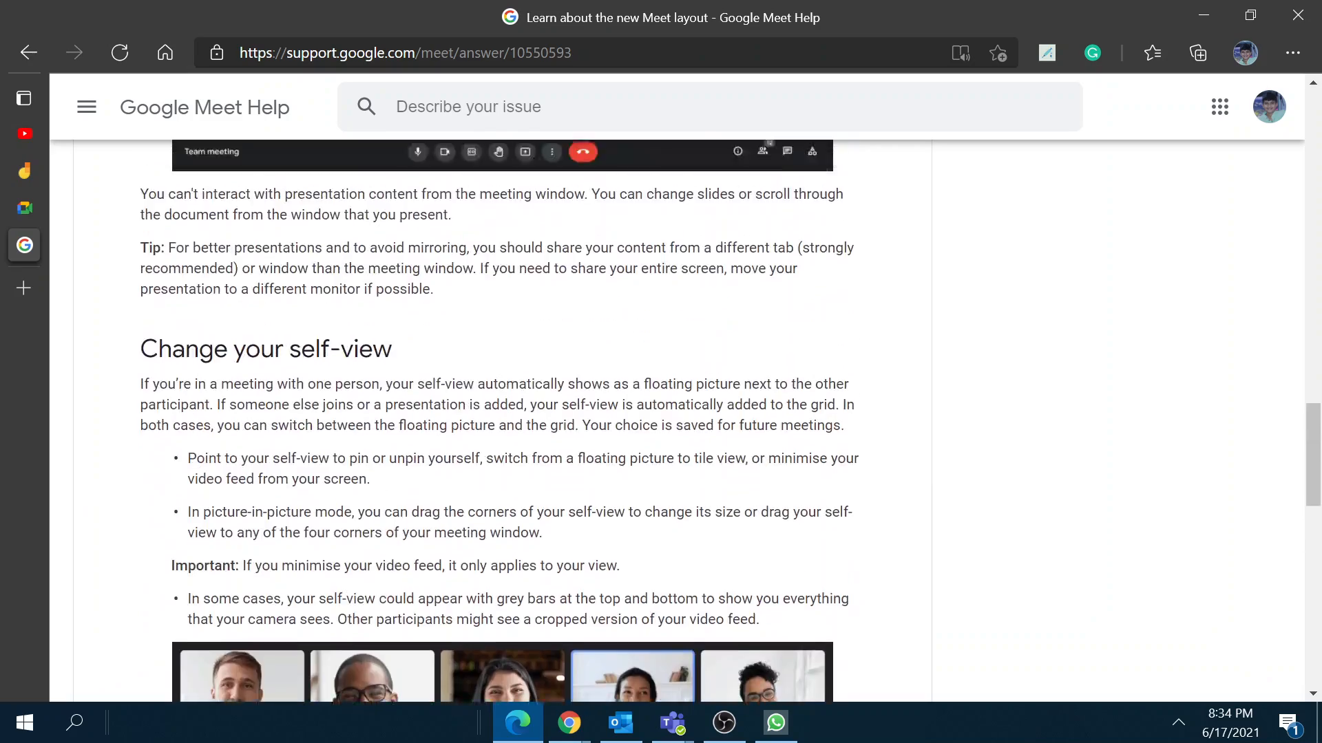
scroll(551, 420, up, 7)
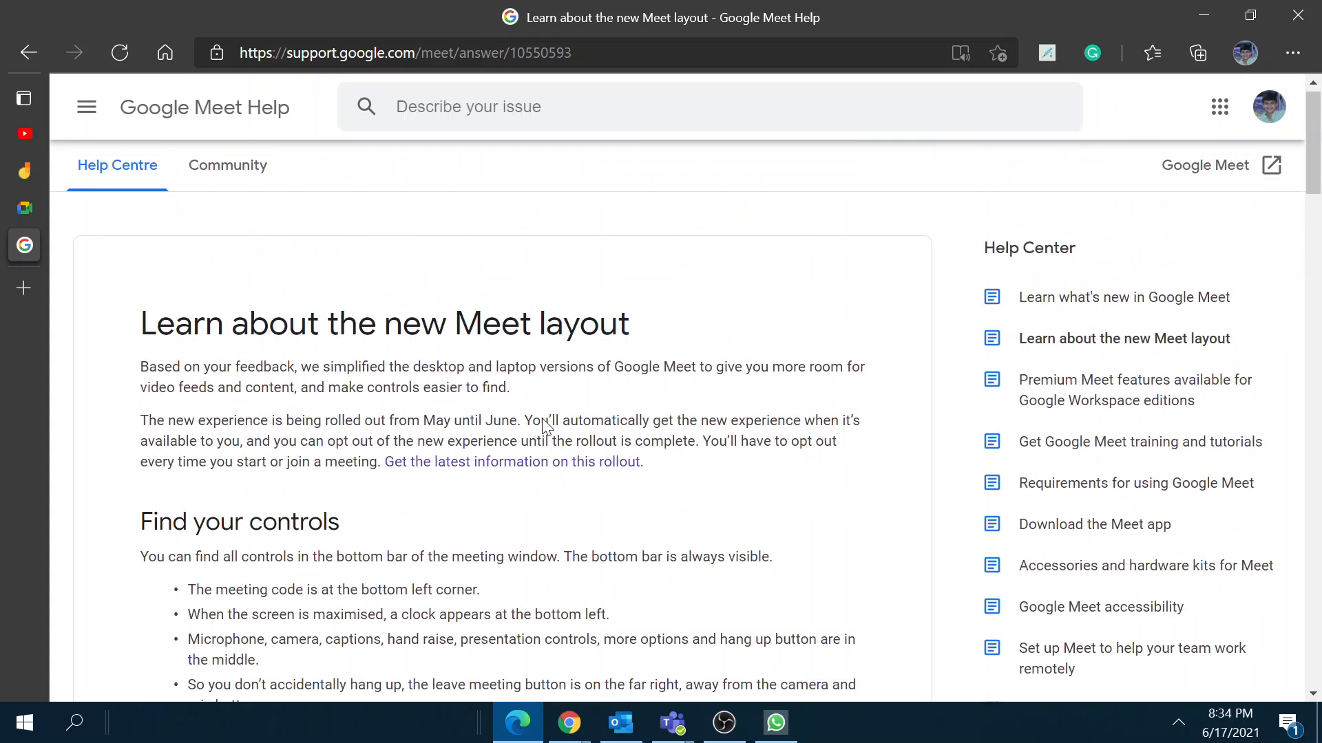
Step: Open the latest rollout thread and copy its post's shareable link
click(517, 470)
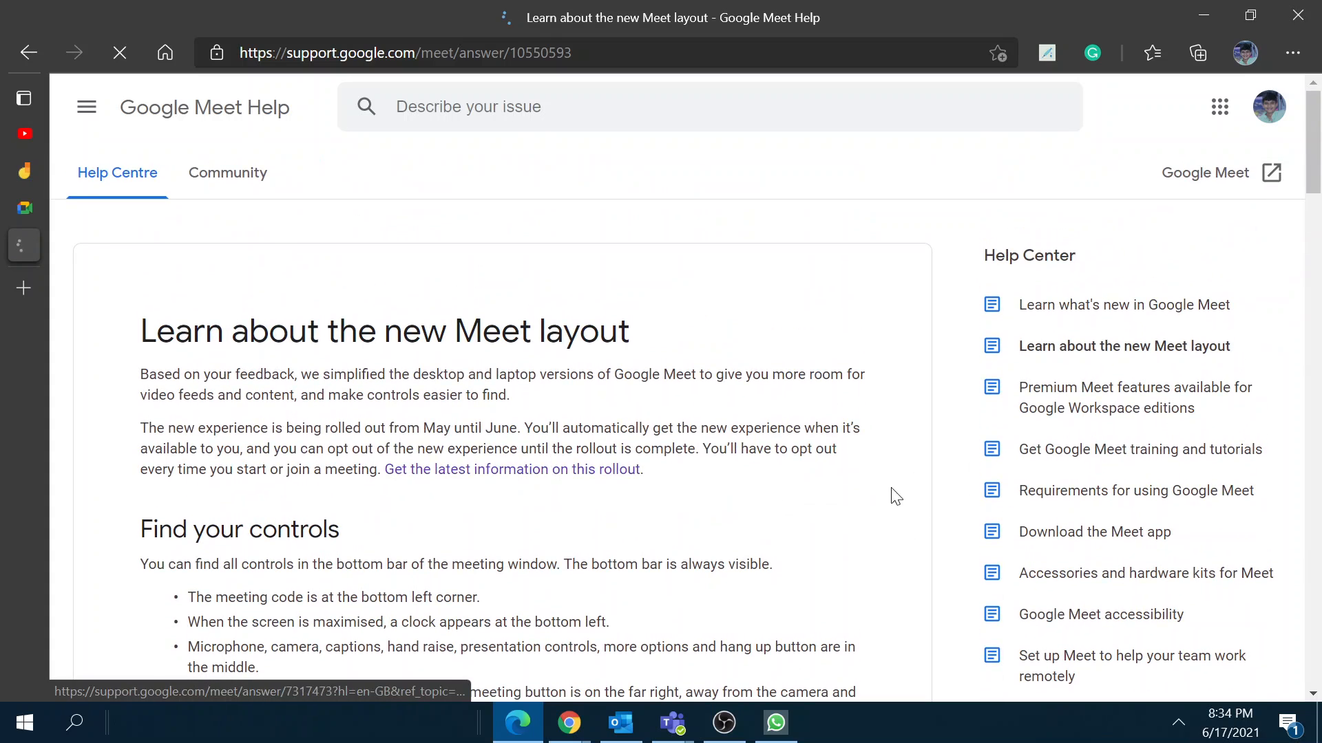
scroll(577, 497, down, 19)
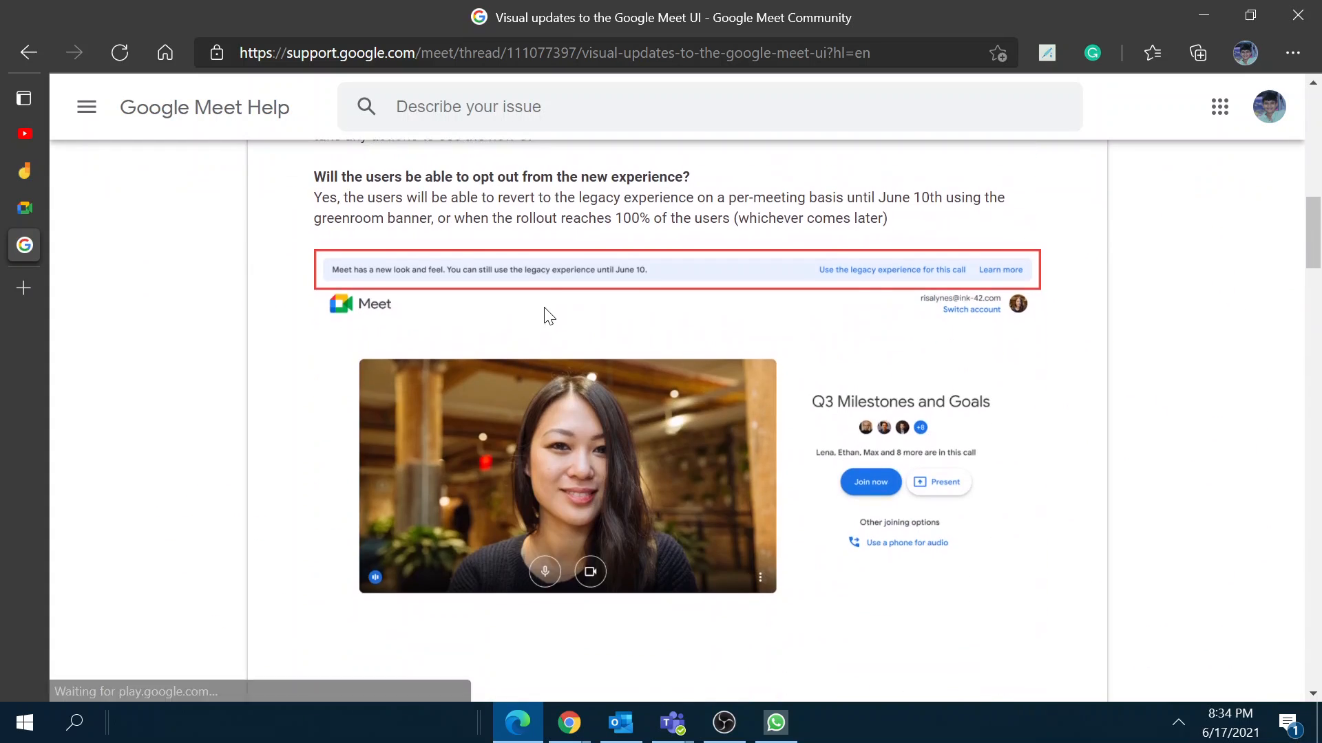
scroll(952, 259, up, 20)
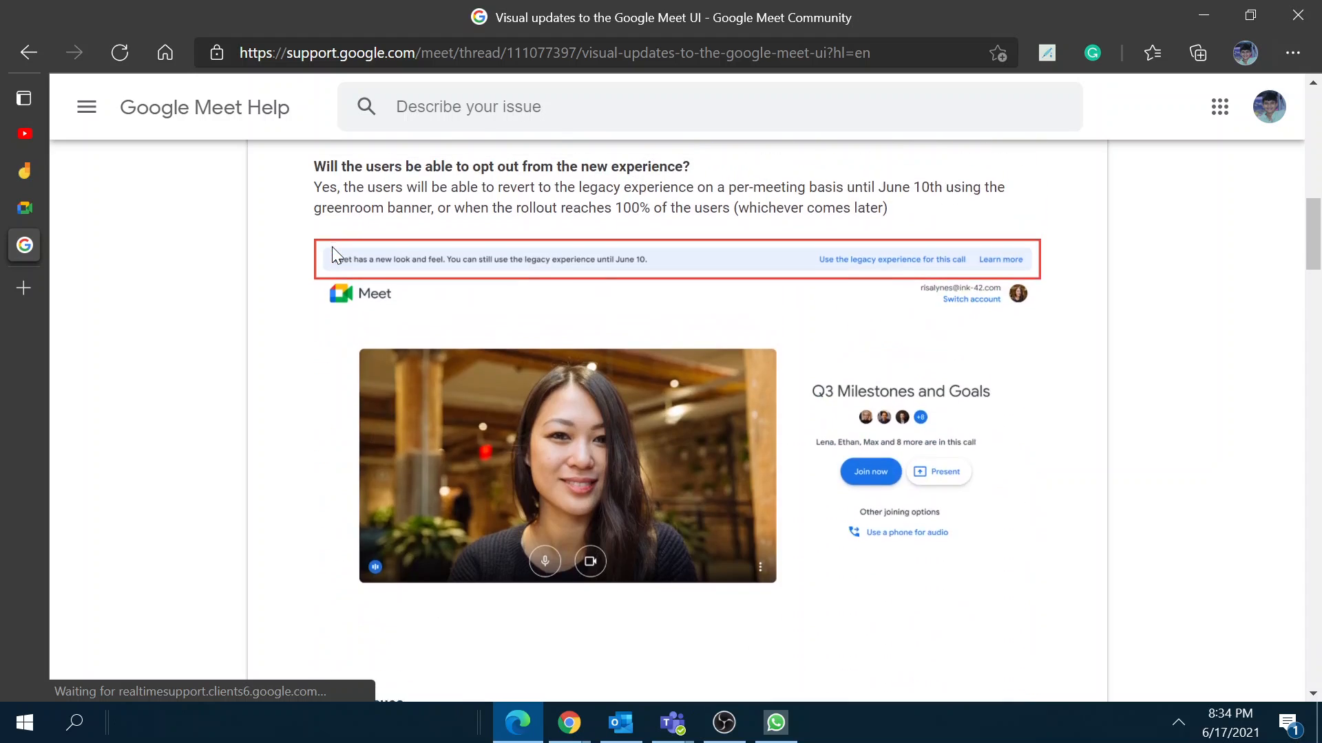
scroll(677, 385, up, 2)
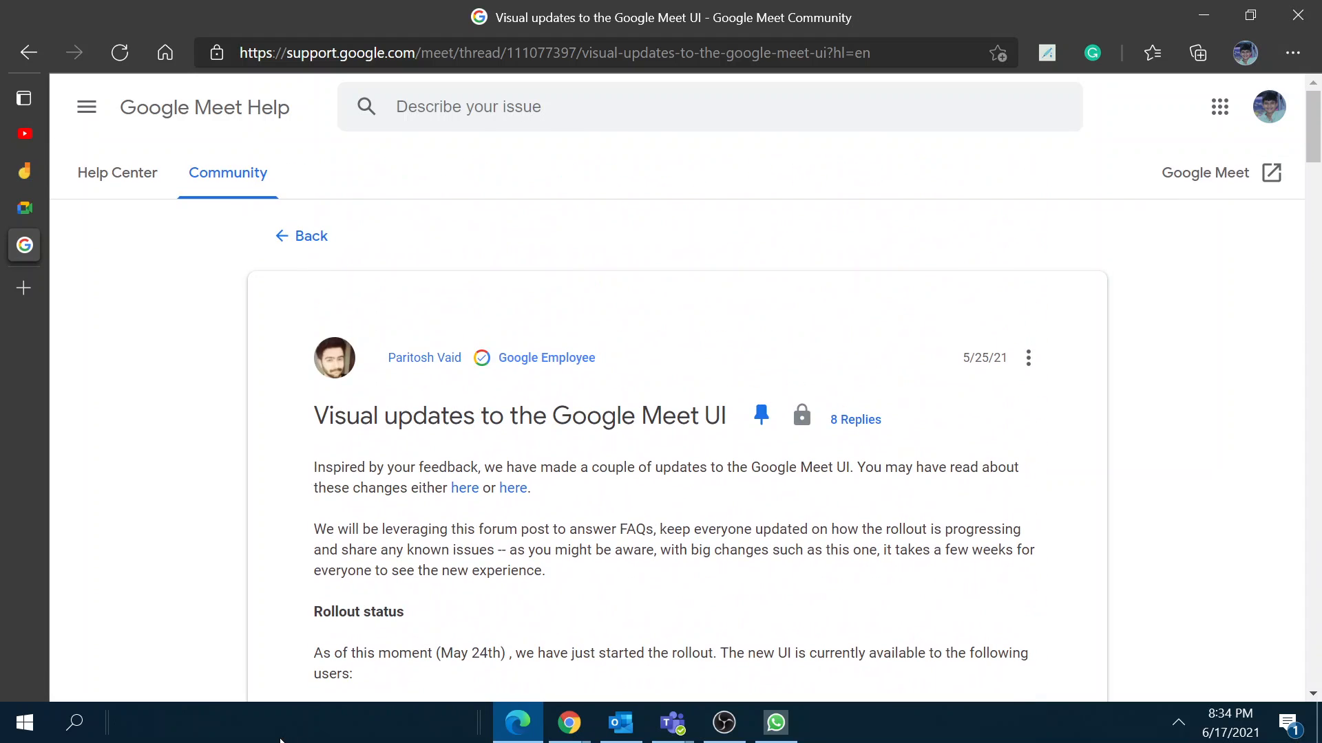
click(1028, 359)
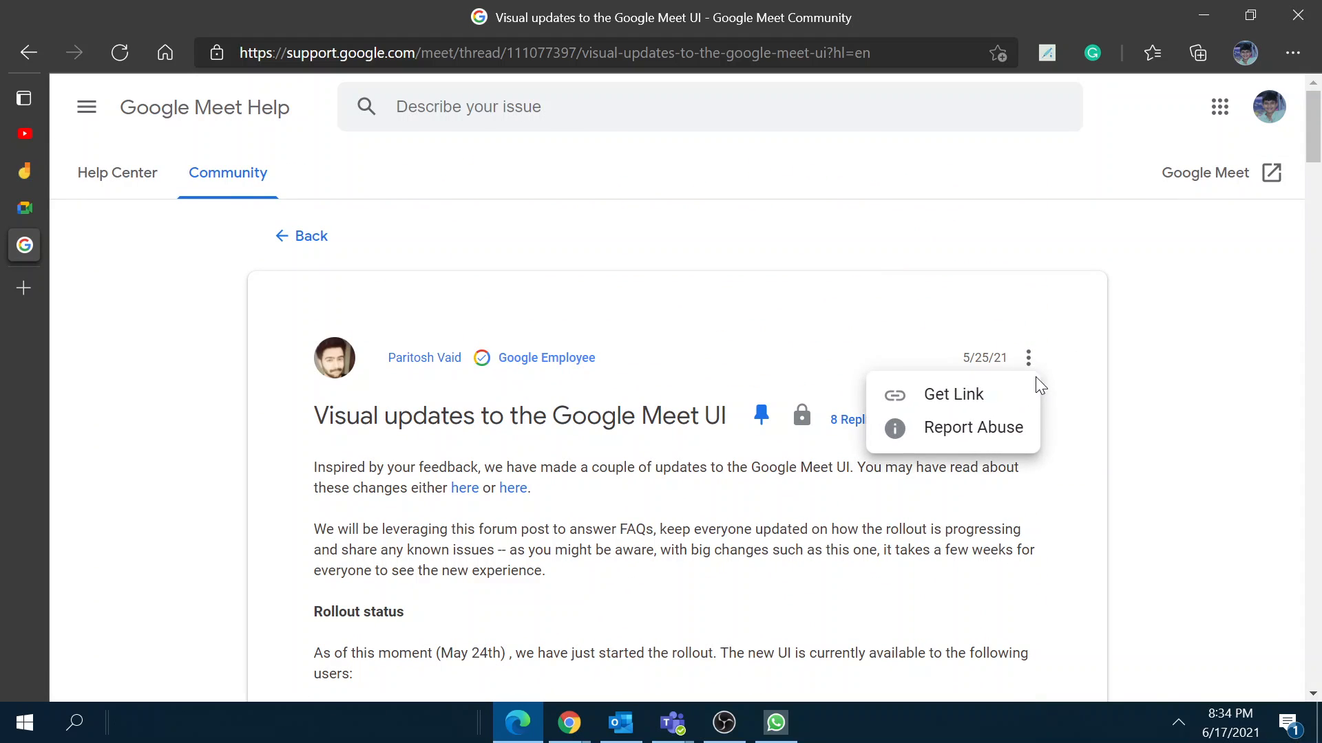
click(994, 393)
click(995, 440)
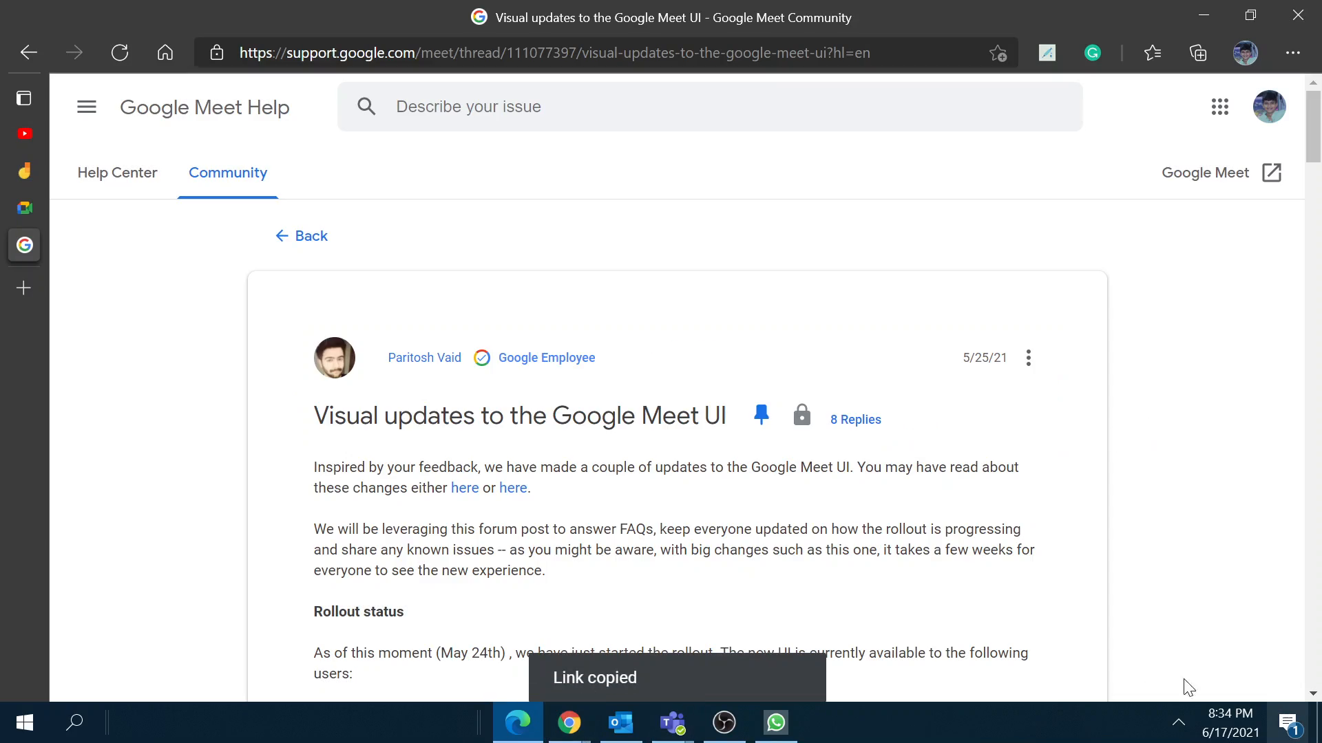
Step: Review the 6/9/21 Rollout Status post, then return to the Meet landing page
scroll(1083, 634, down, 10)
scroll(1079, 530, down, 20)
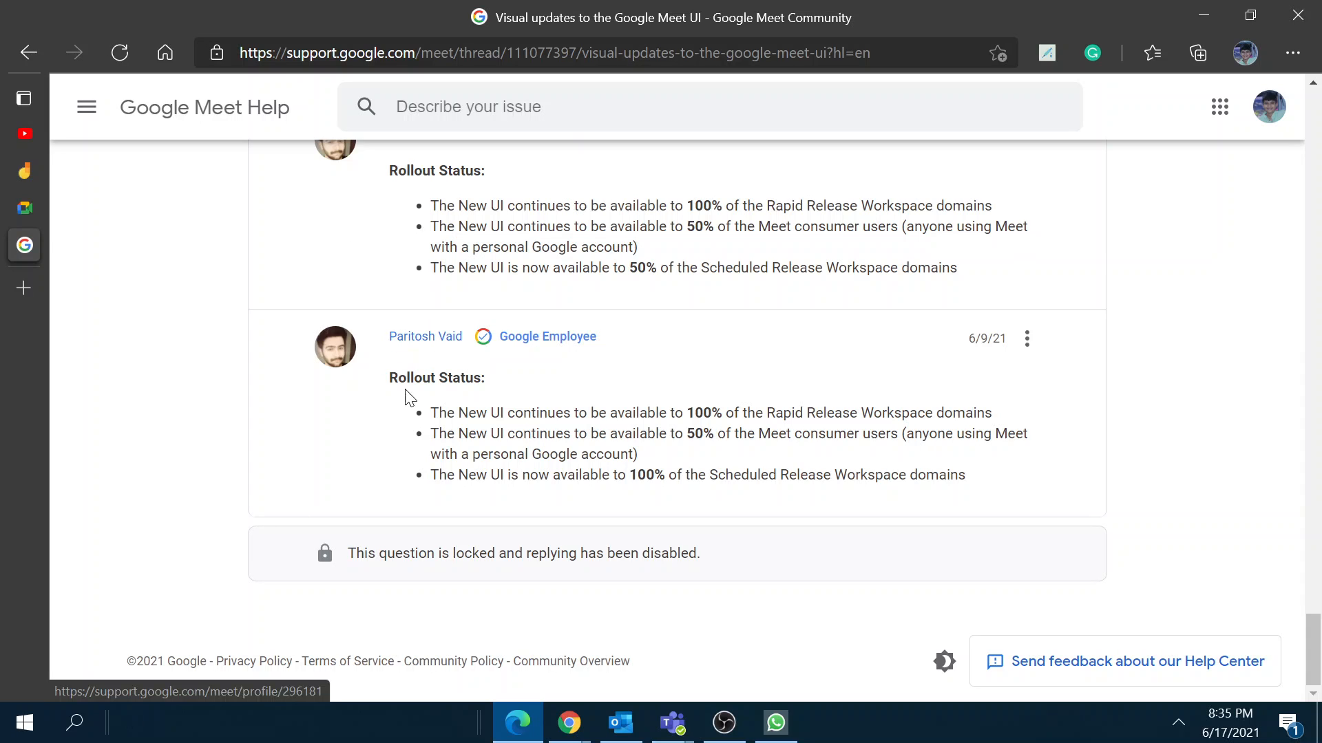
drag(365, 383, 1004, 488)
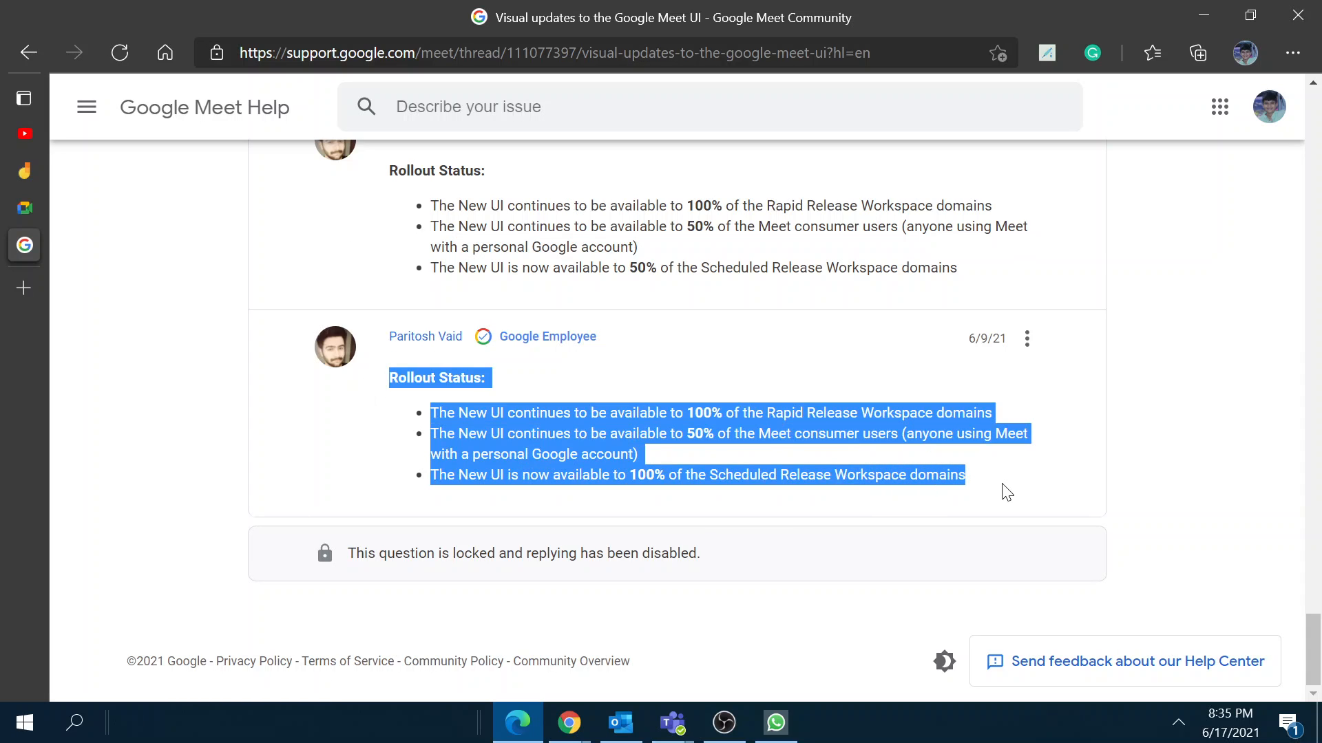
click(1261, 392)
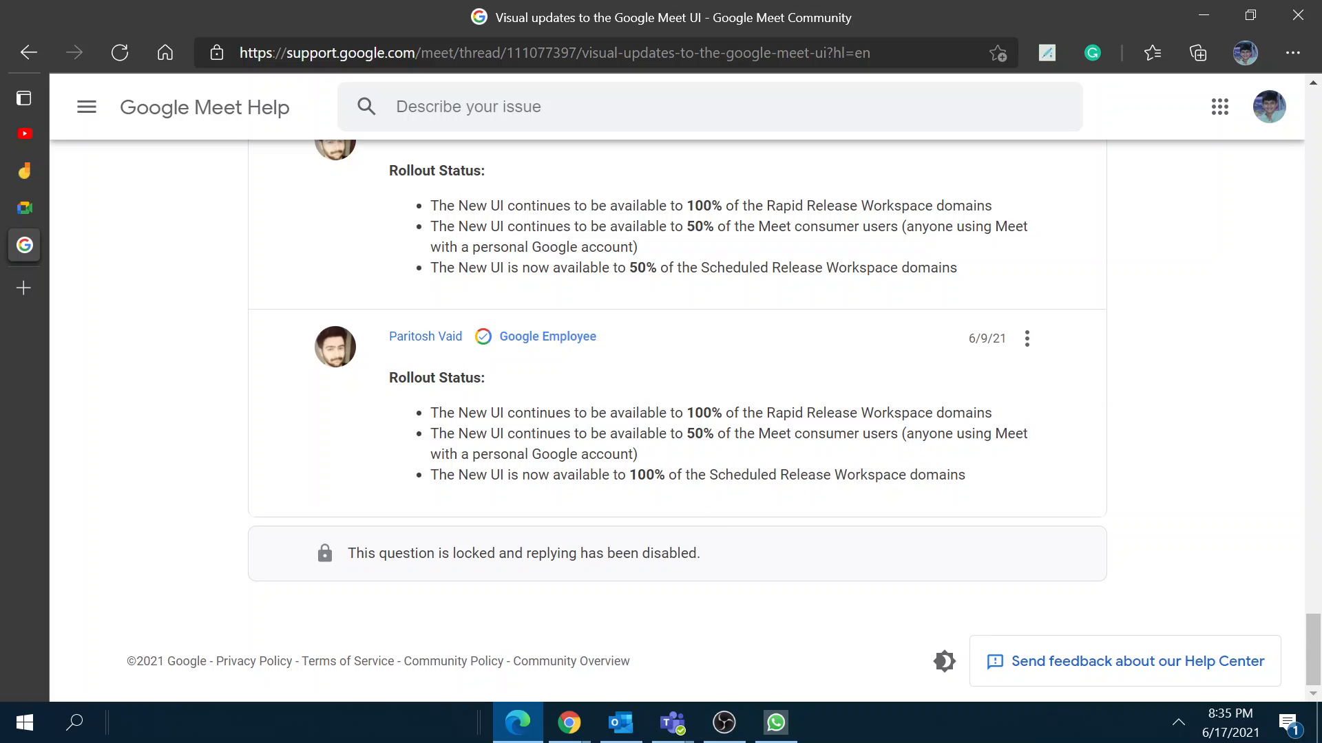
scroll(716, 605, up, 8)
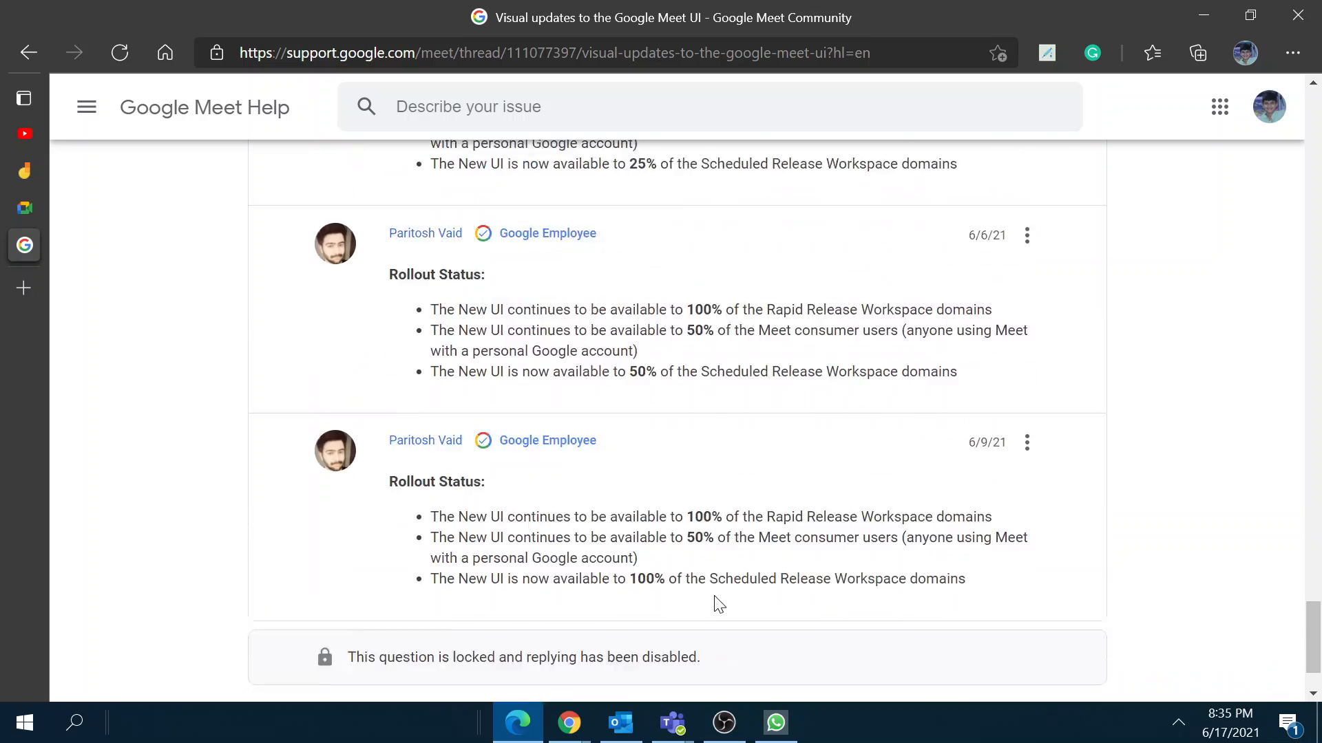
scroll(1011, 173, up, 15)
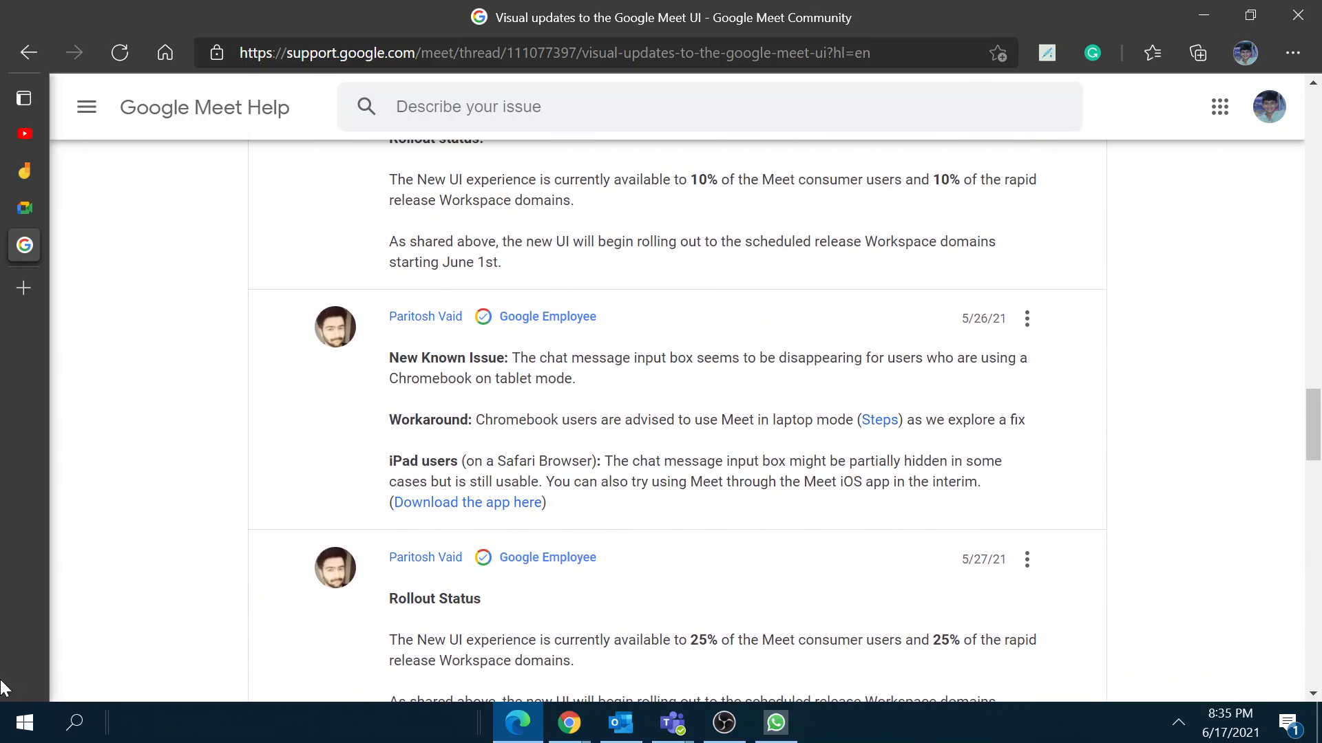
mouse_move(17, 380)
click(89, 210)
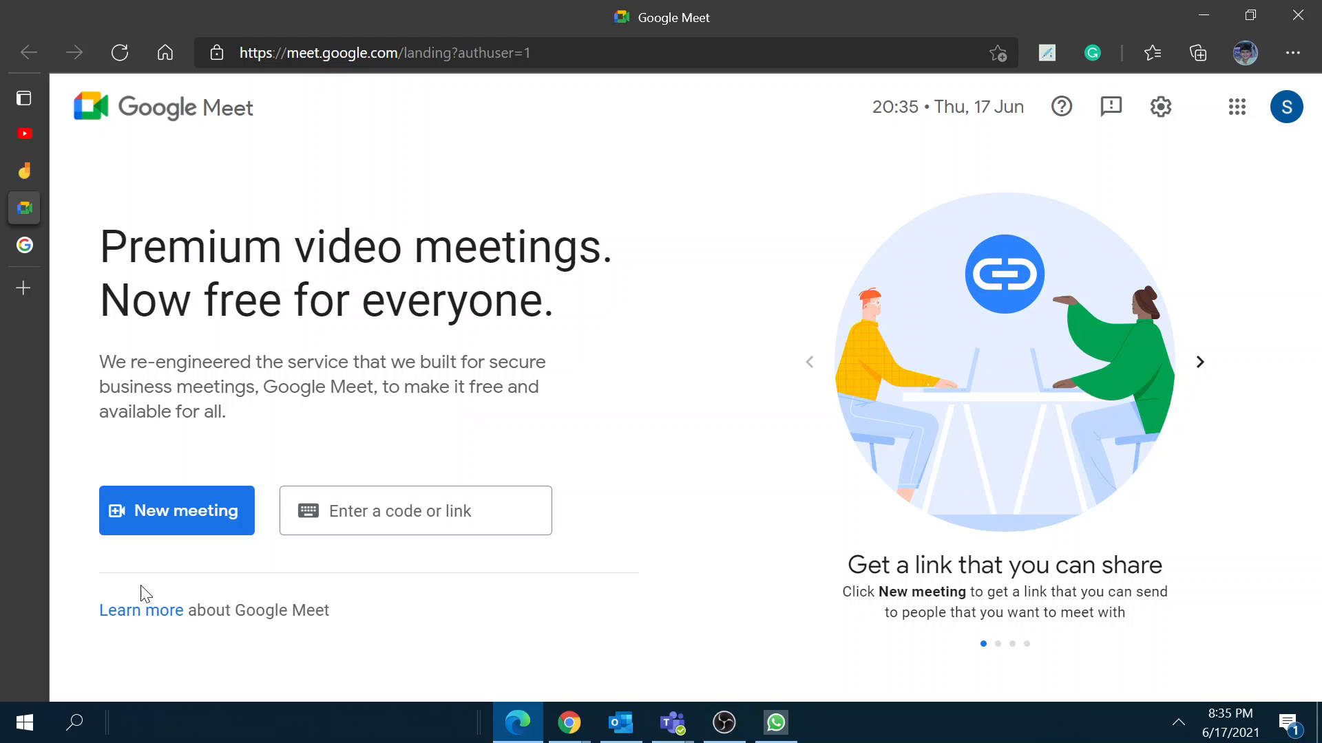
Step: Create a meeting for later, copy its link, close the dialog, and show the account list
click(180, 518)
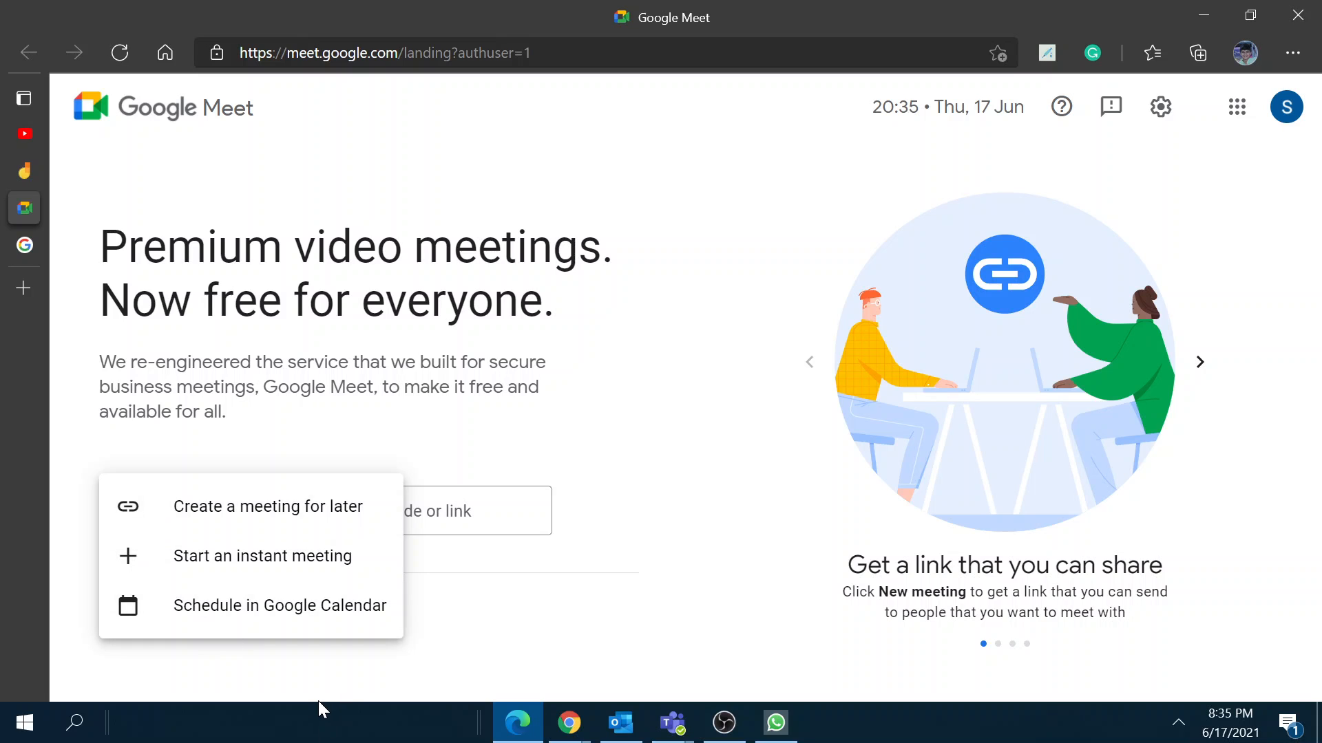
click(241, 518)
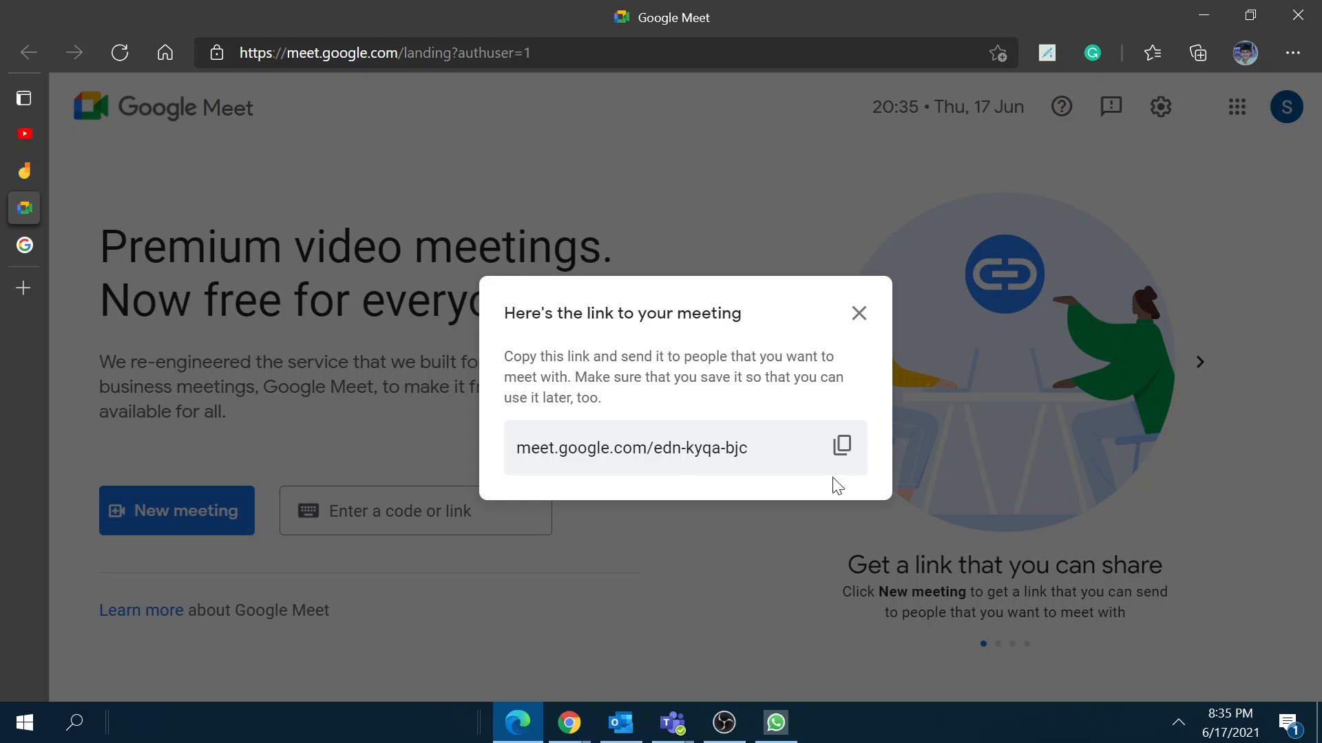
click(843, 458)
click(859, 313)
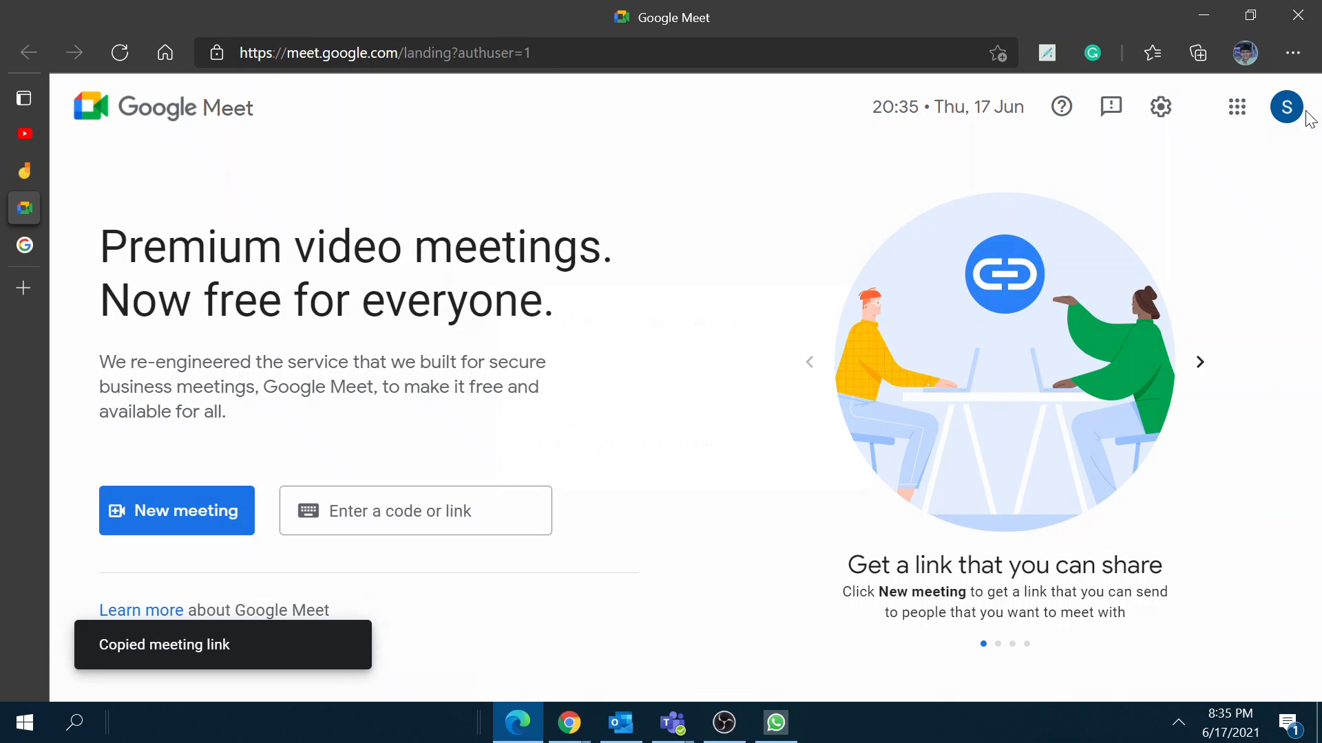
click(1292, 125)
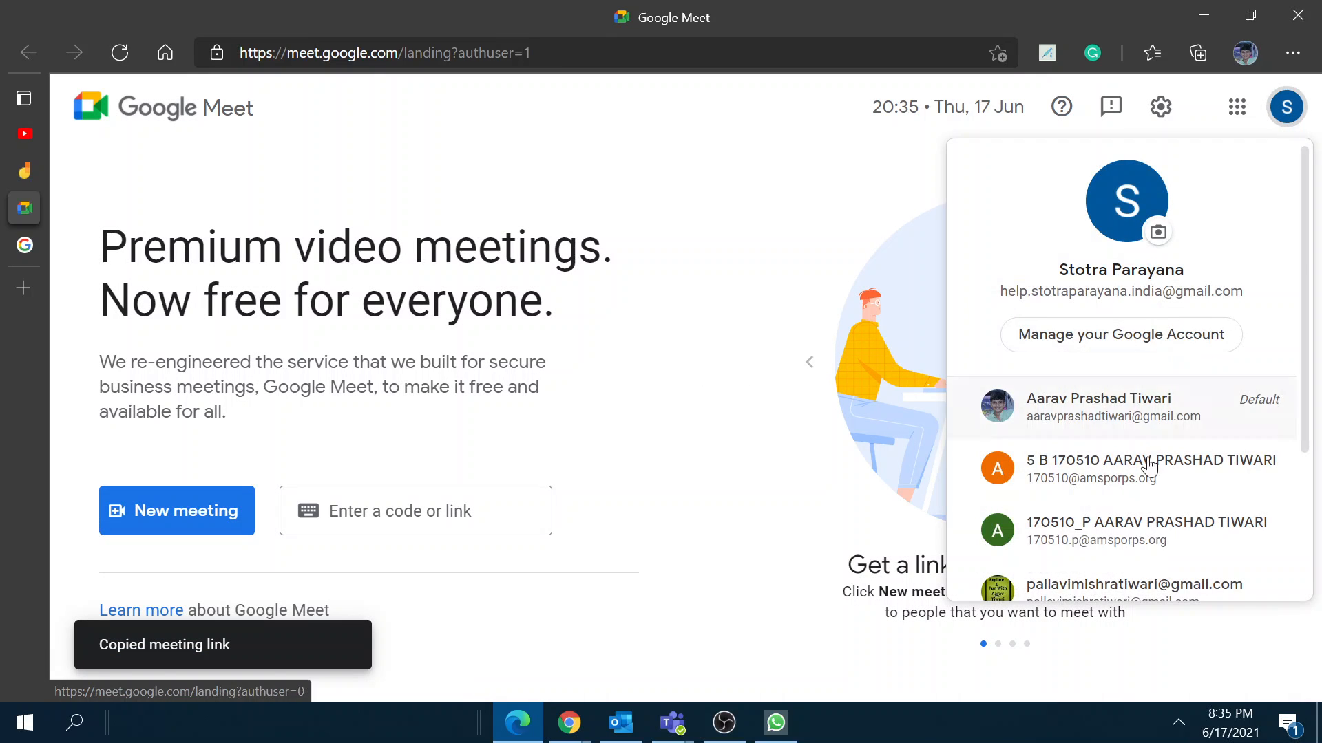
Step: Open Meet as another account and load the copied meeting link in a new tab
click(1117, 542)
mouse_move(18, 265)
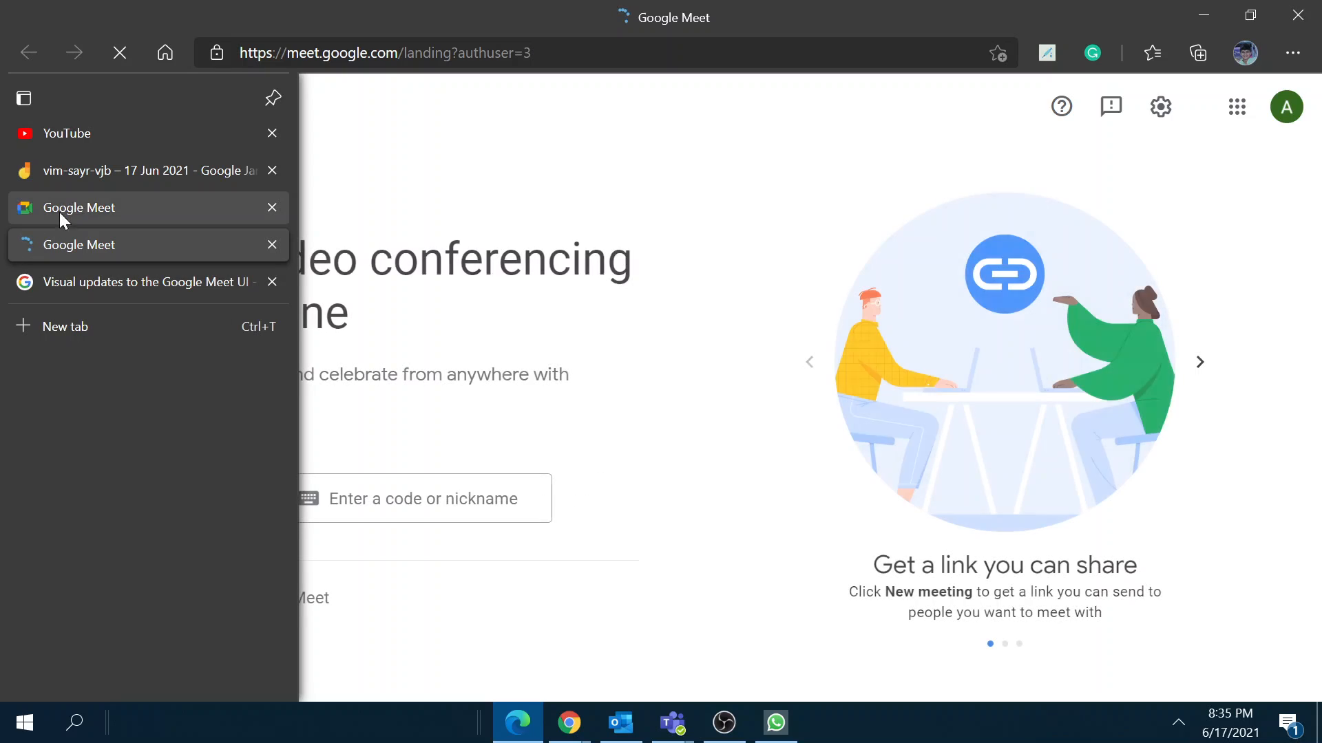
click(98, 324)
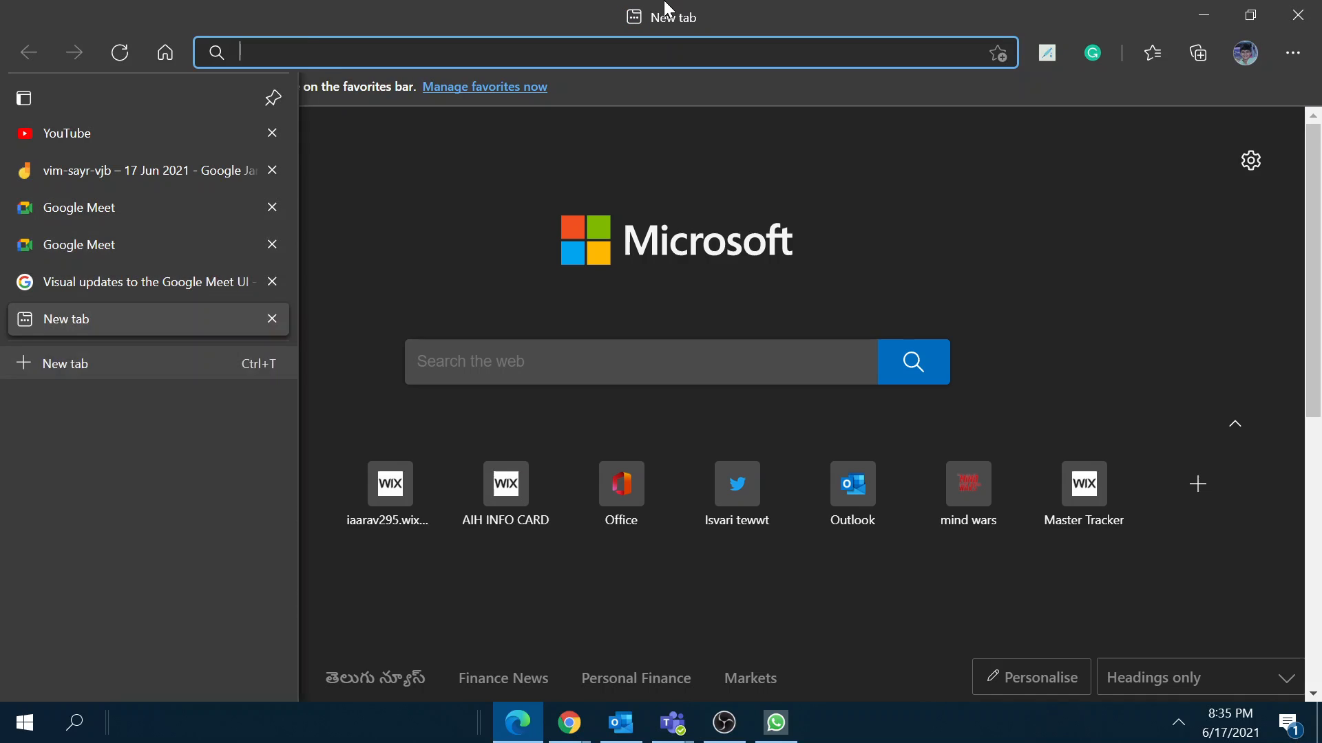
key(ctrl+v)
key(Return)
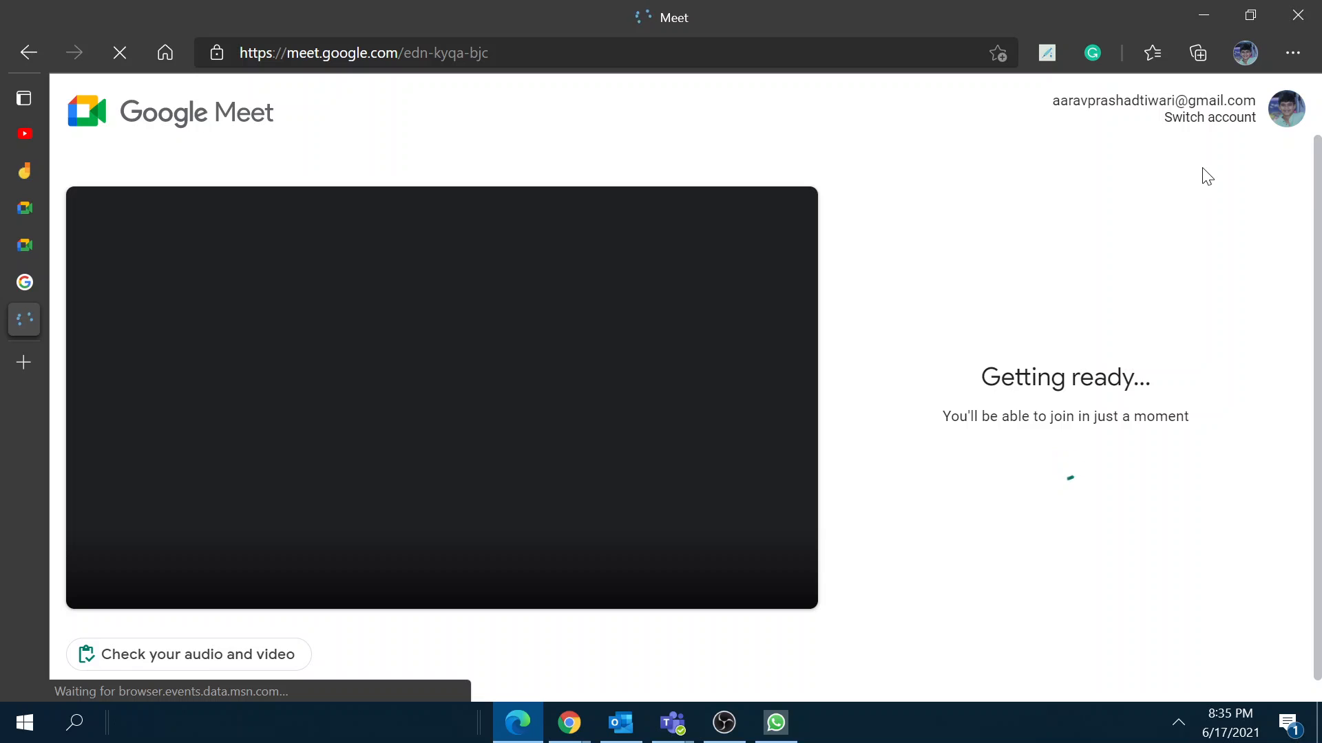
Step: Join meeting edn-kyqa-bjc as the host with camera and microphone off
click(1207, 124)
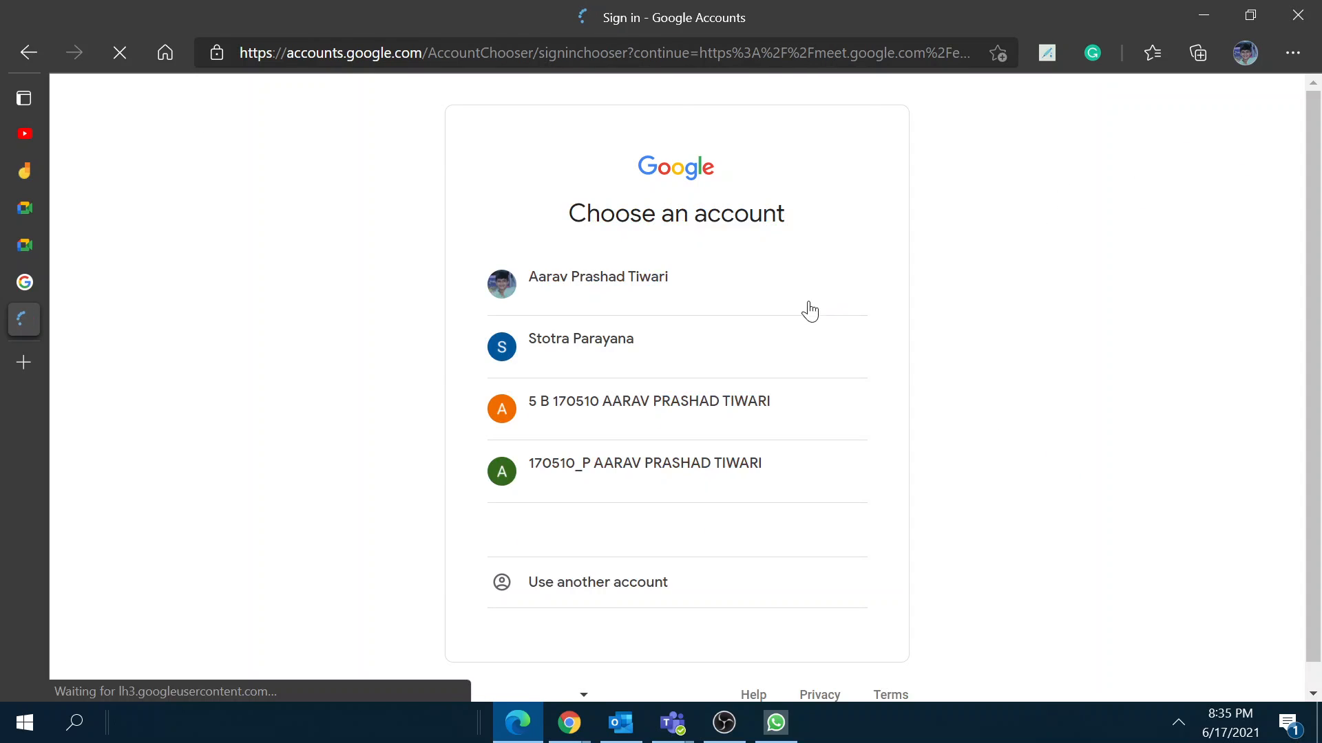
click(708, 355)
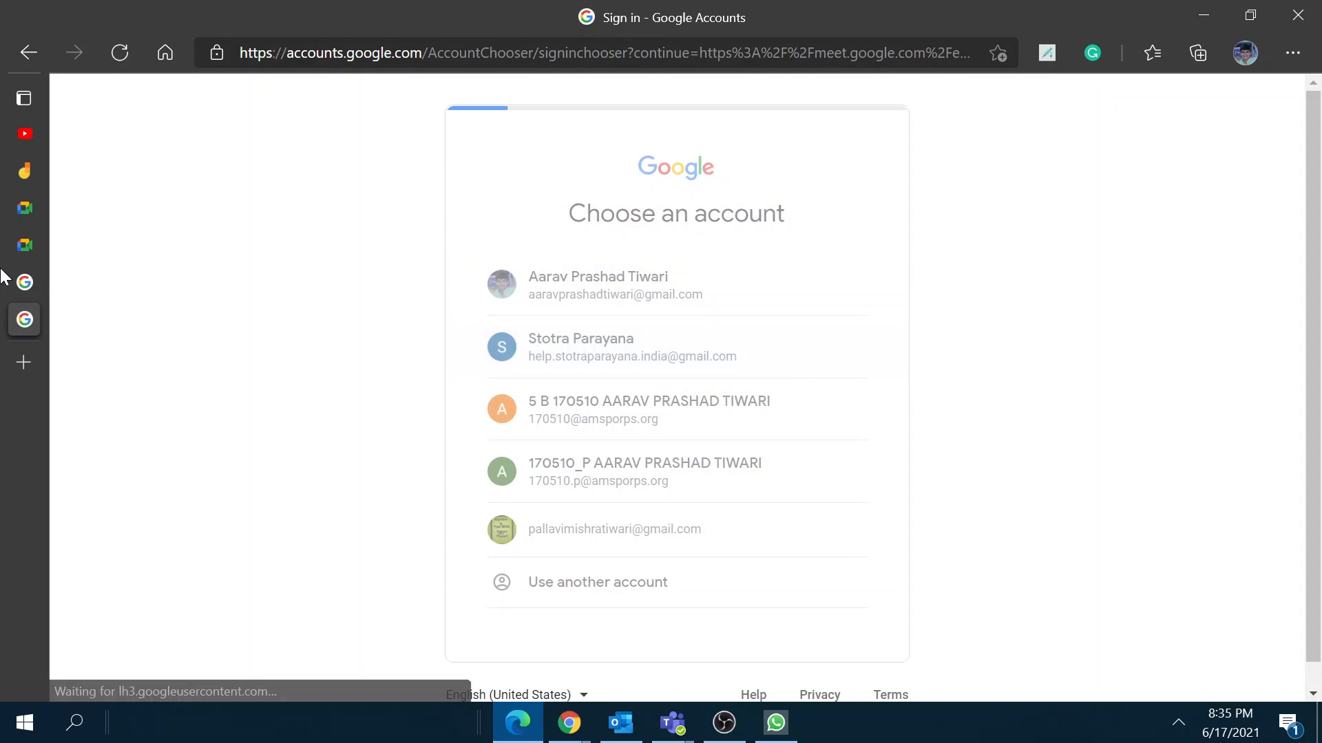
click(272, 281)
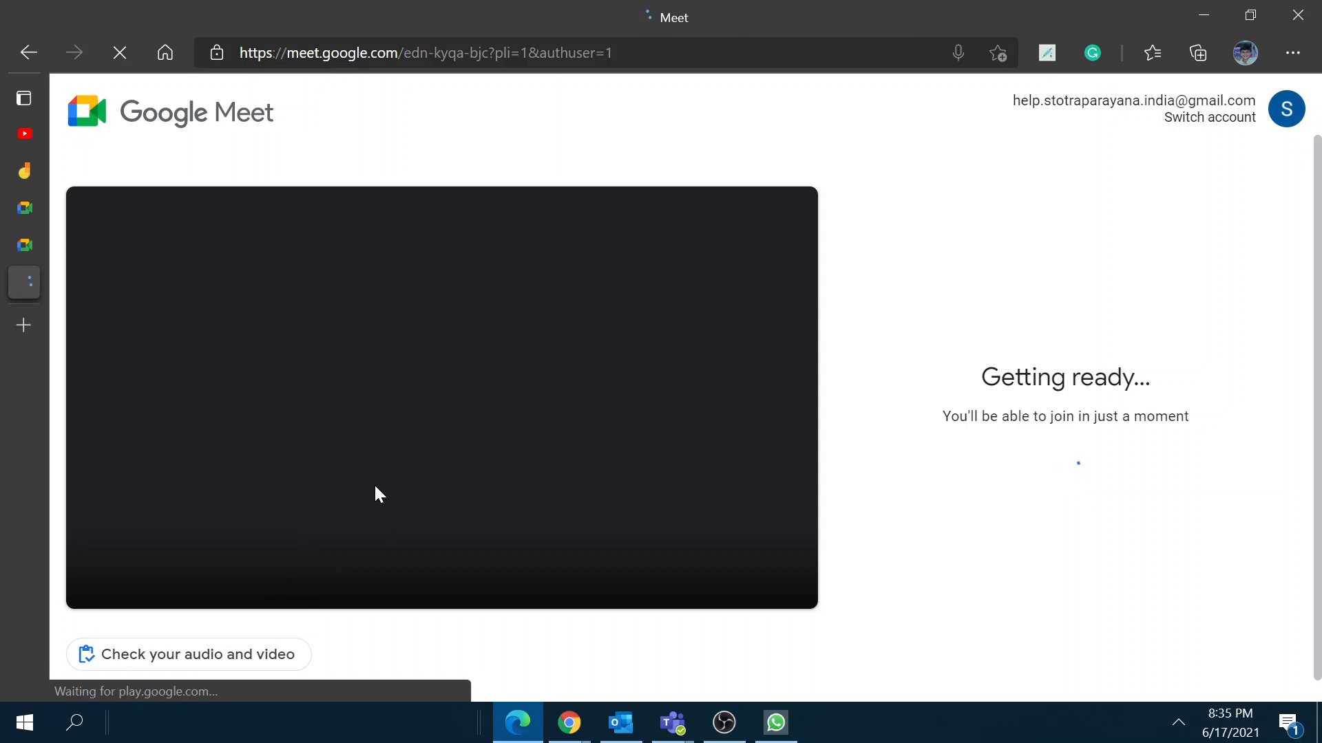
click(486, 626)
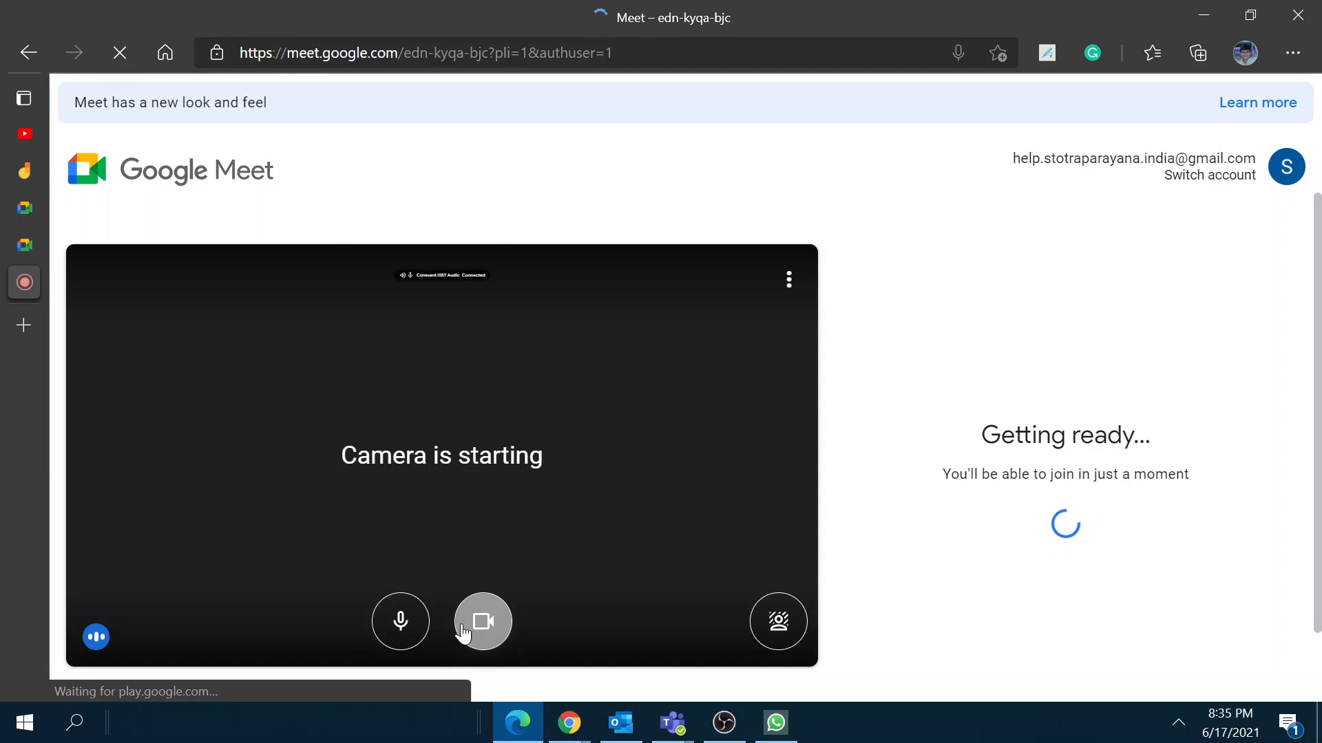
click(400, 621)
click(963, 500)
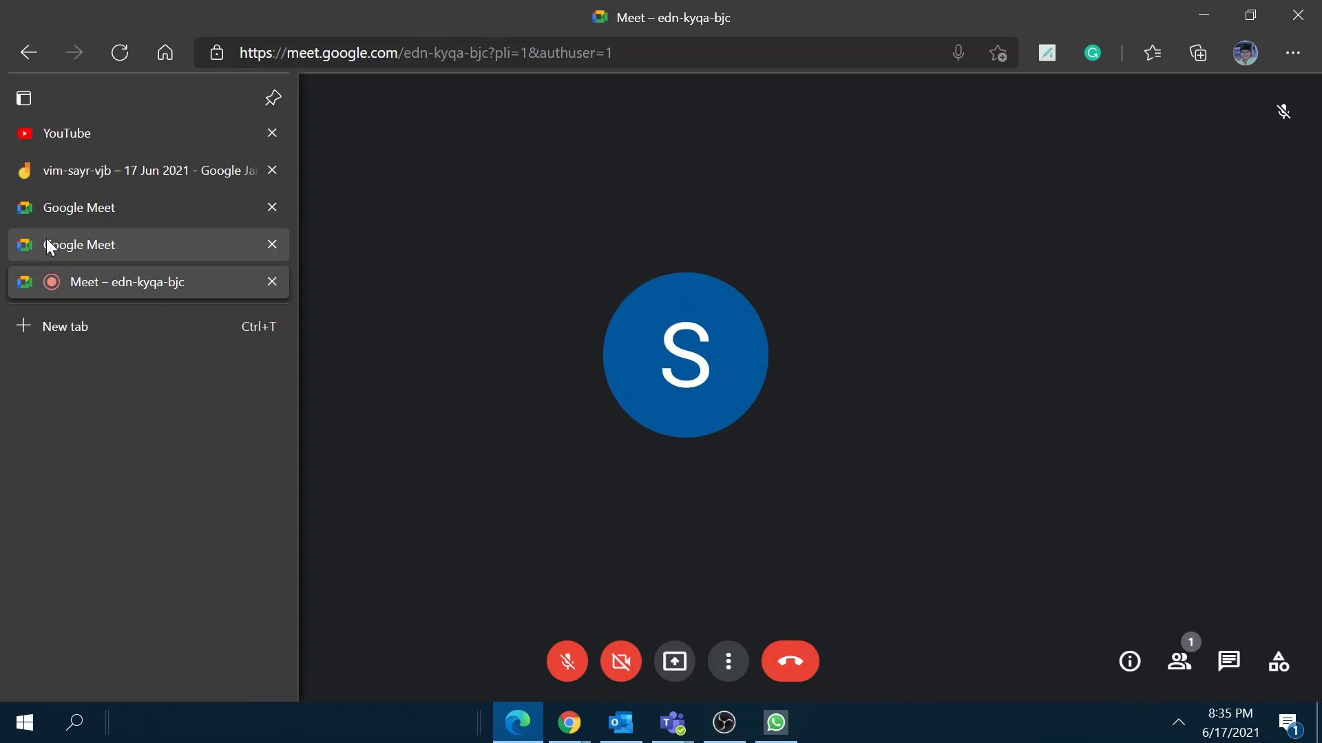
click(48, 243)
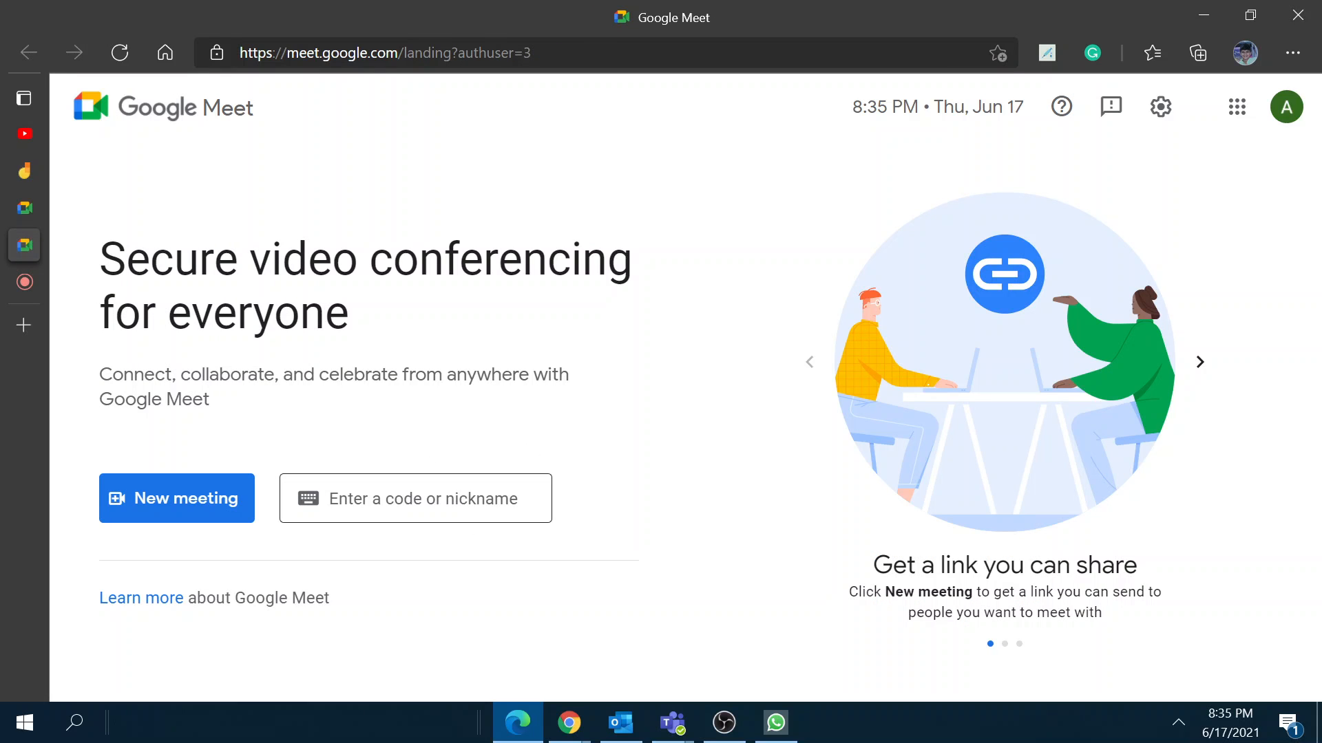
Step: As the second account, open the meeting from the pasted link with microphone and camera off
click(447, 500)
text(https://meet.google.com/edn-kyqa-bjc)
click(585, 507)
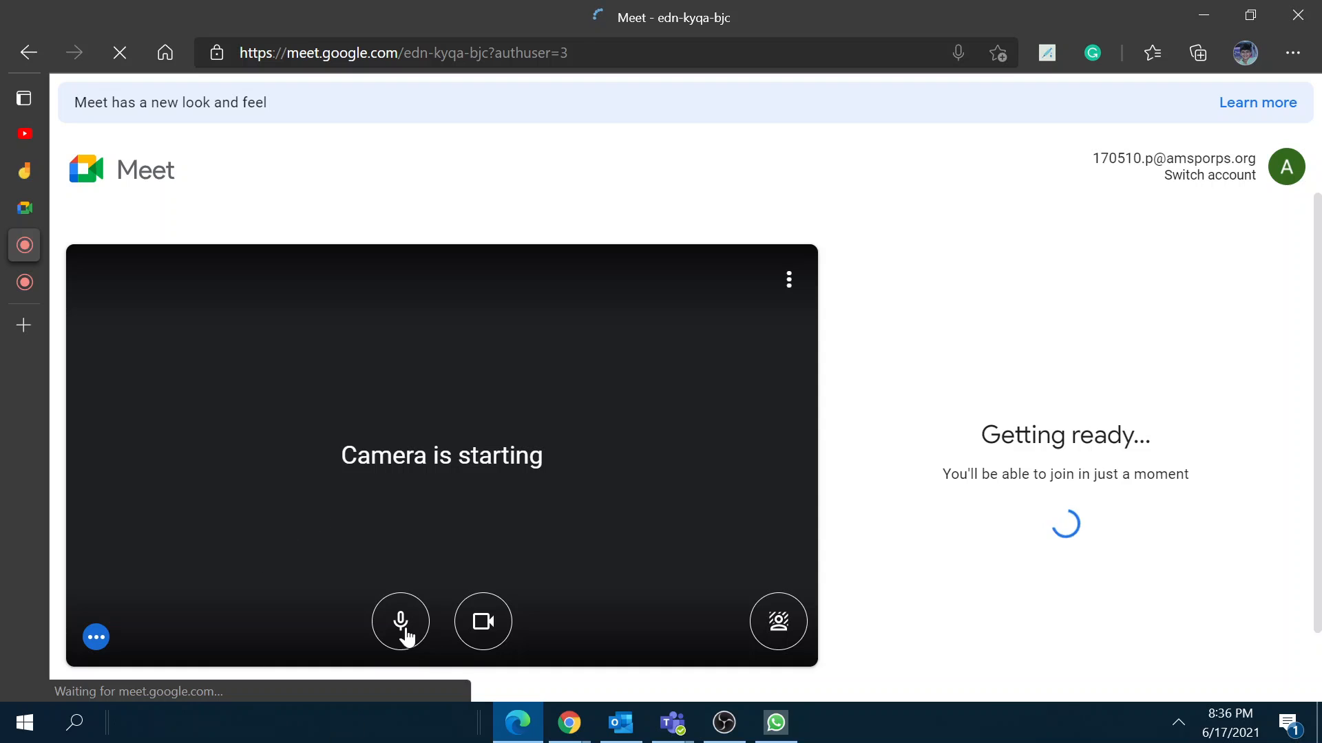
scroll(406, 606, down, 1)
click(399, 550)
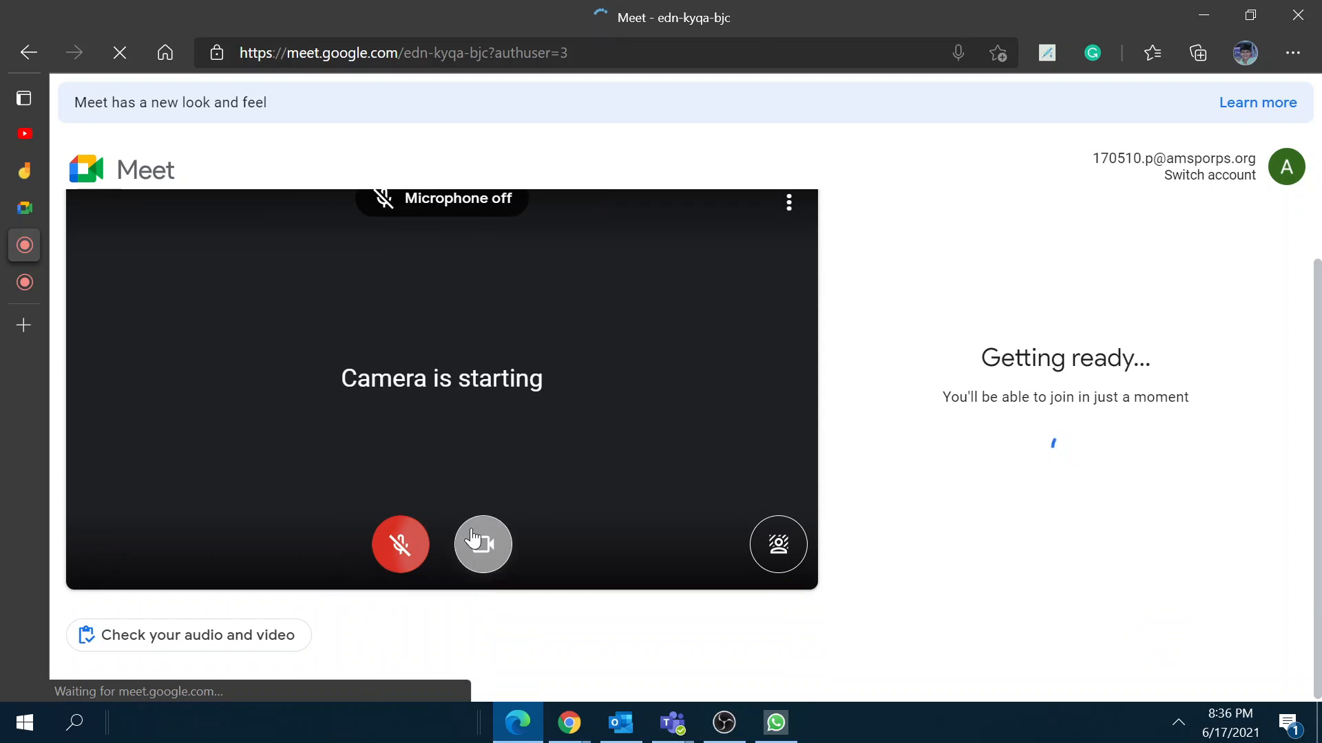
click(472, 538)
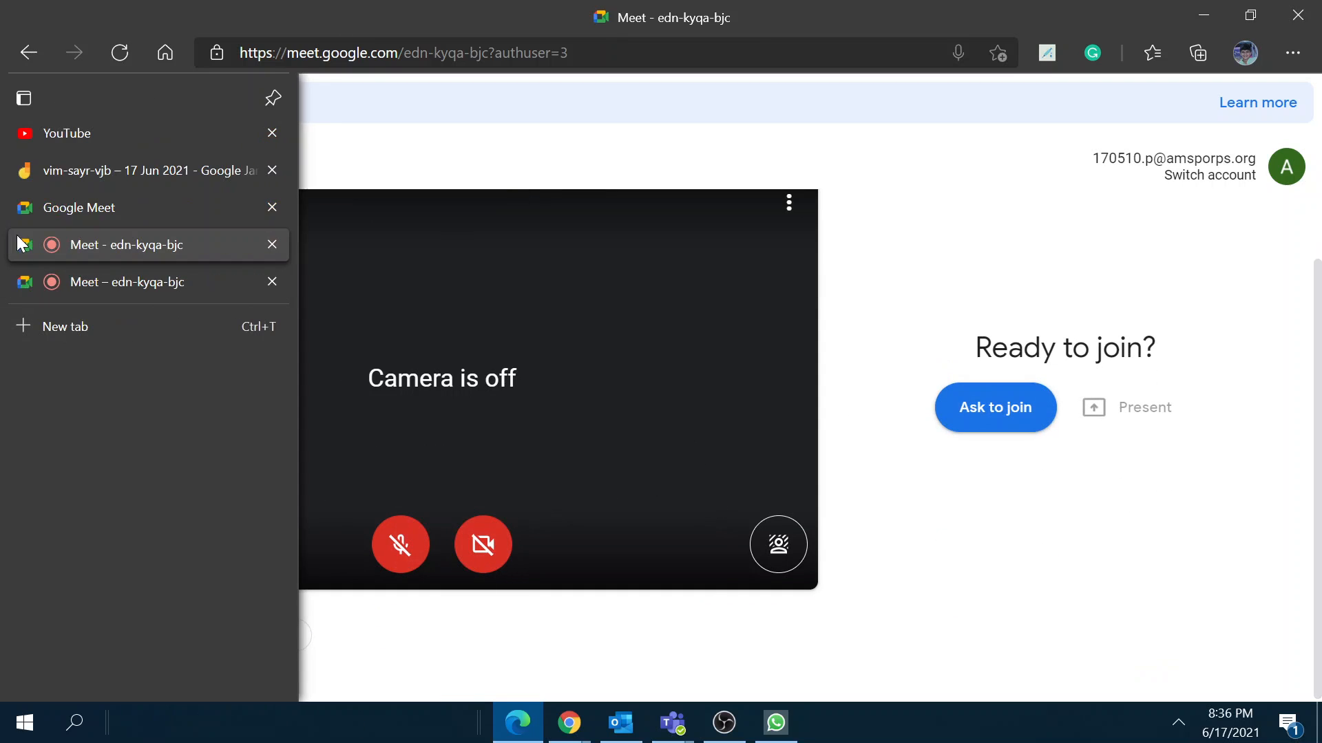
Step: Ask to join, then admit the second account from the host's tab
right_click(21, 243)
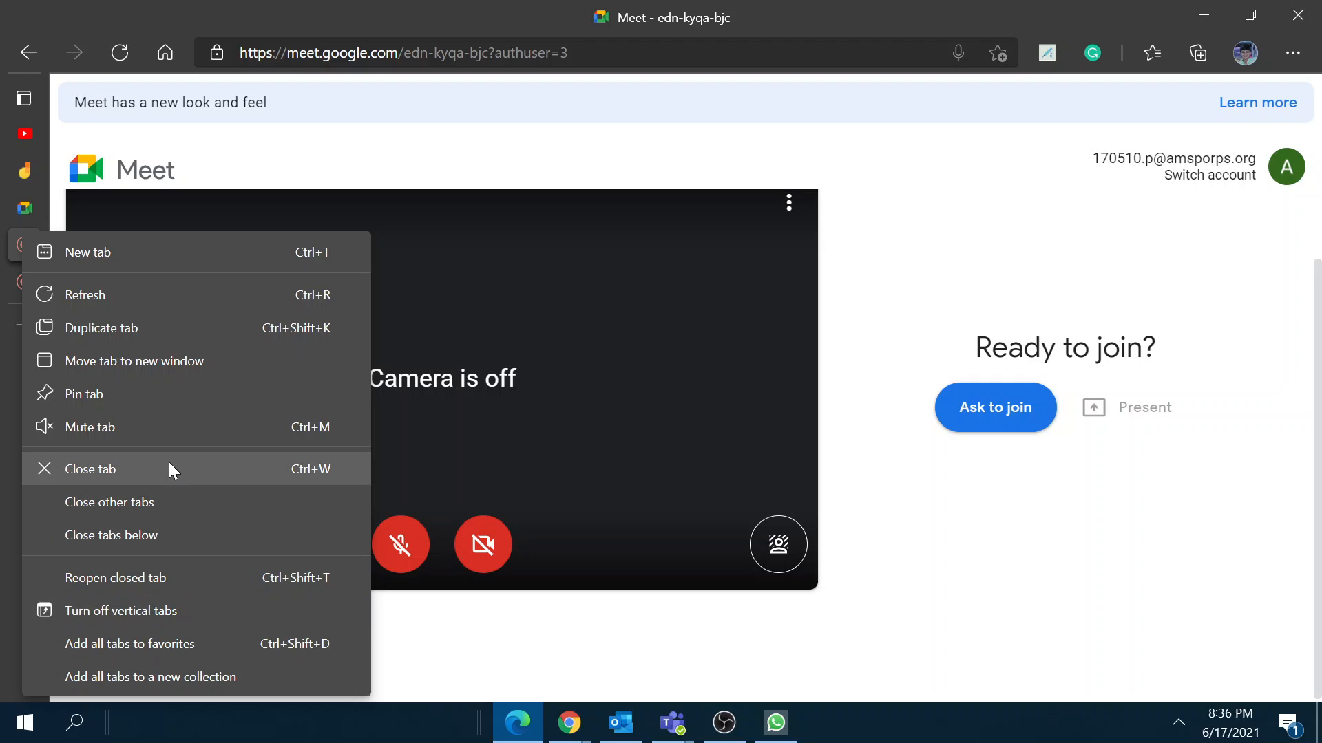
click(177, 424)
click(940, 406)
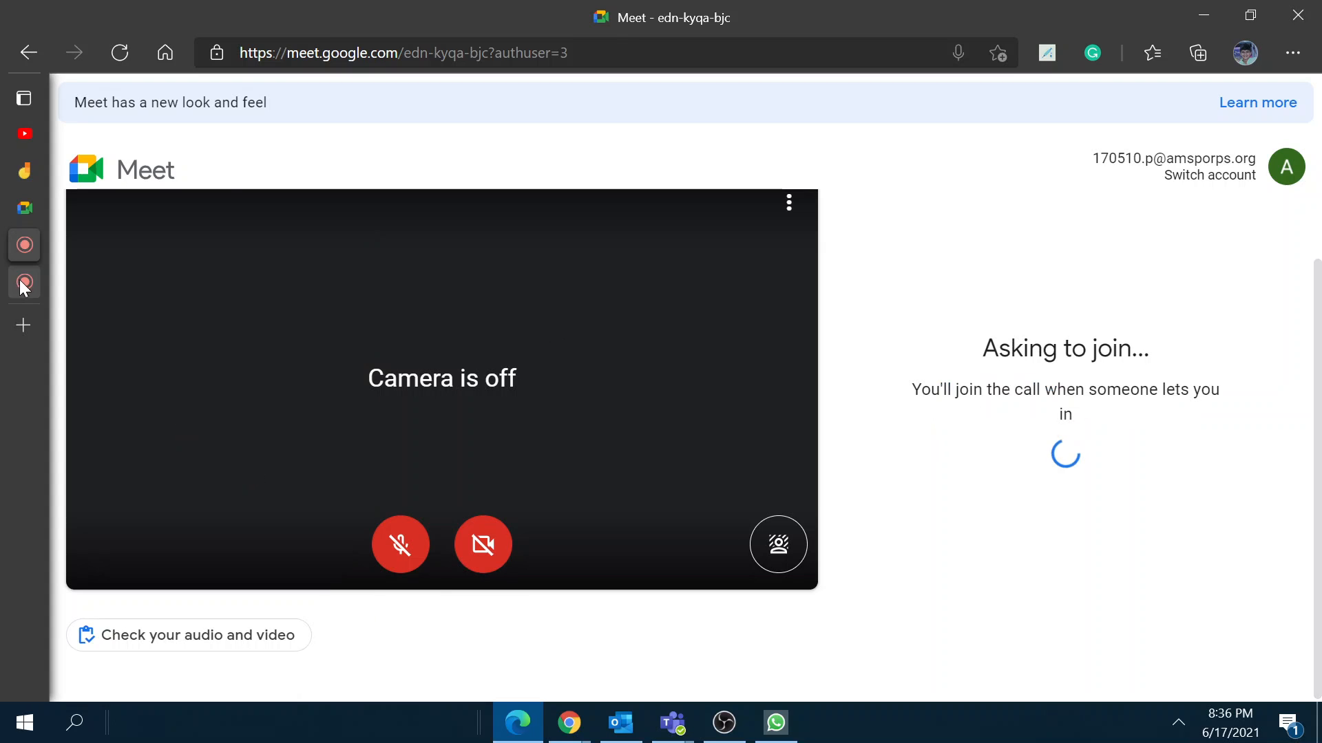
click(24, 283)
click(899, 204)
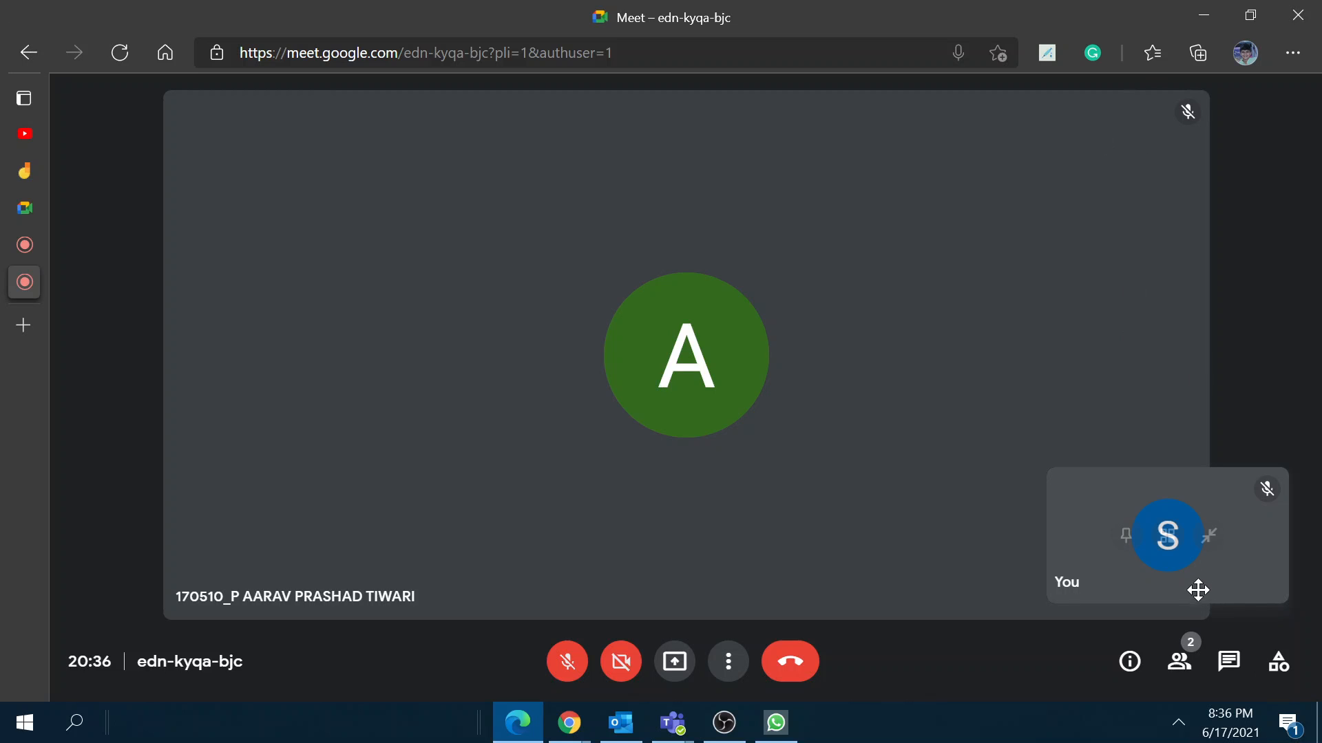
Step: Switch your own view between side-by-side tile and floating view, dragging it between corners
click(1169, 539)
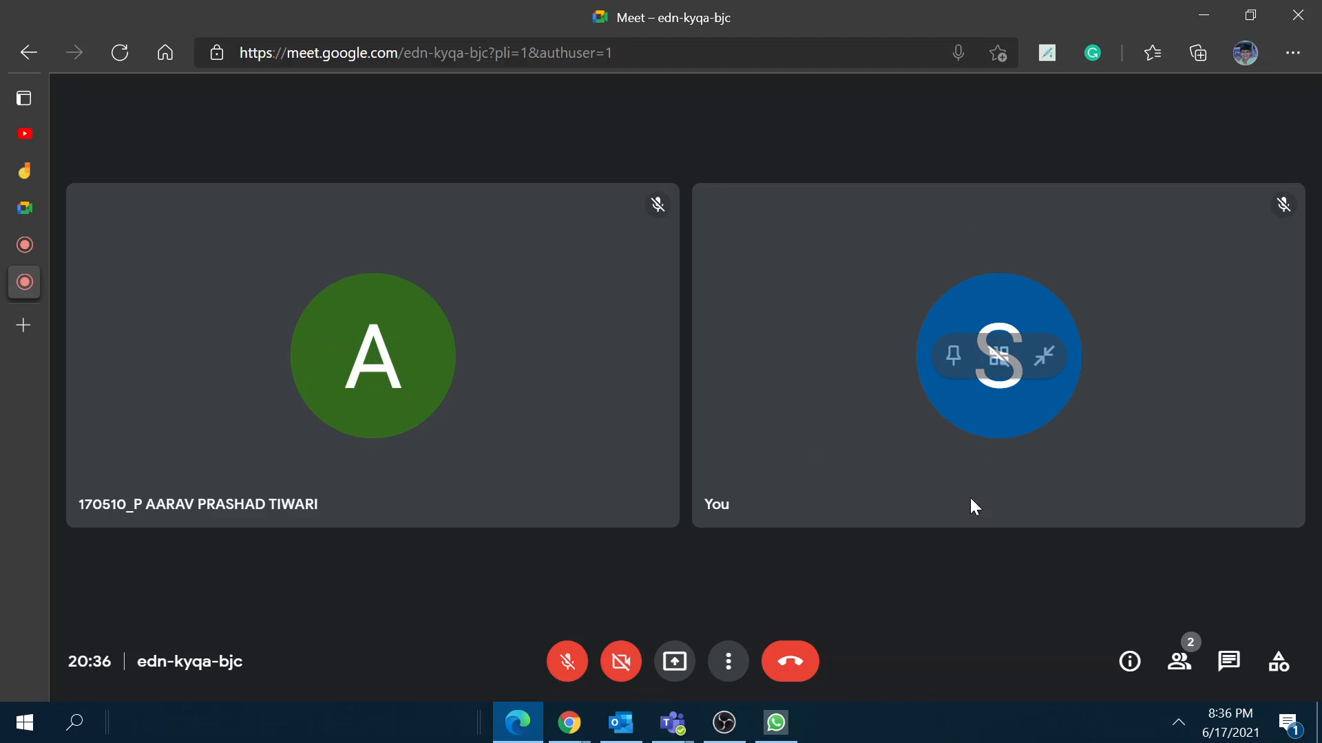
click(1046, 355)
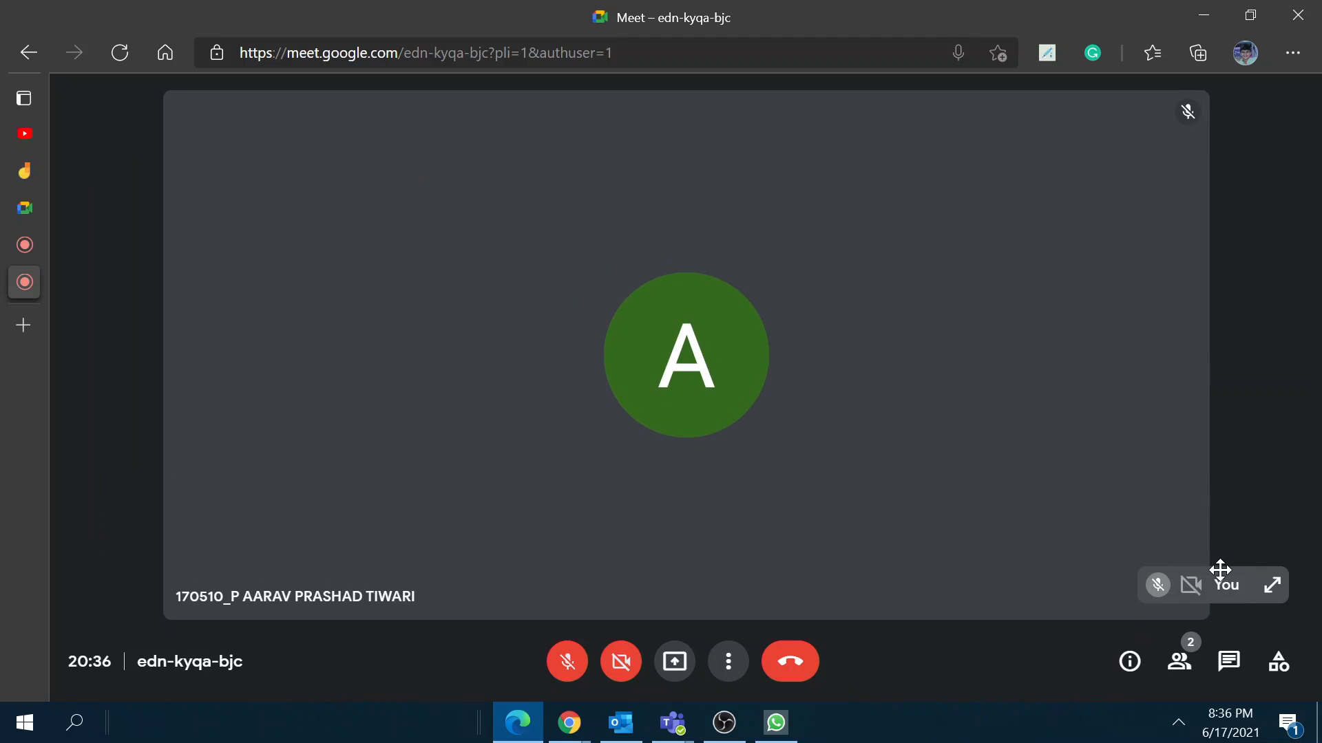
drag(1220, 570, 745, 330)
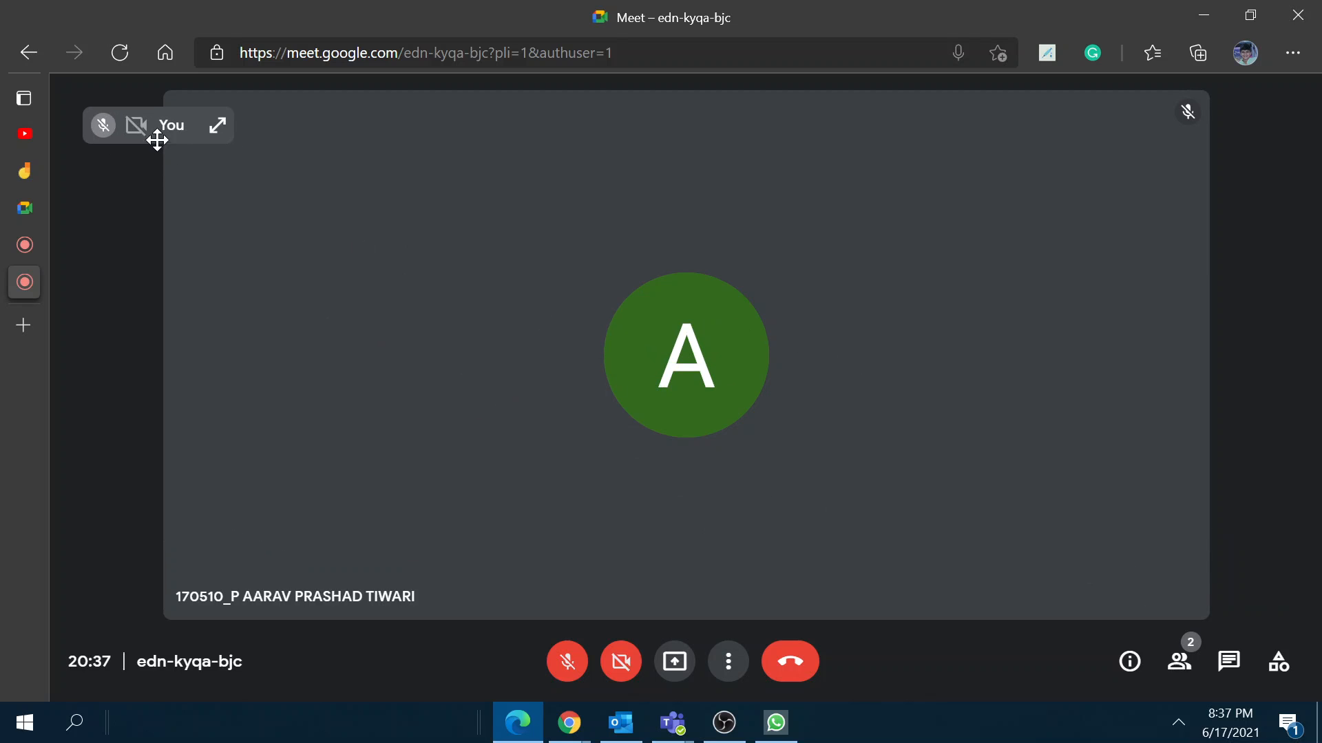
click(217, 127)
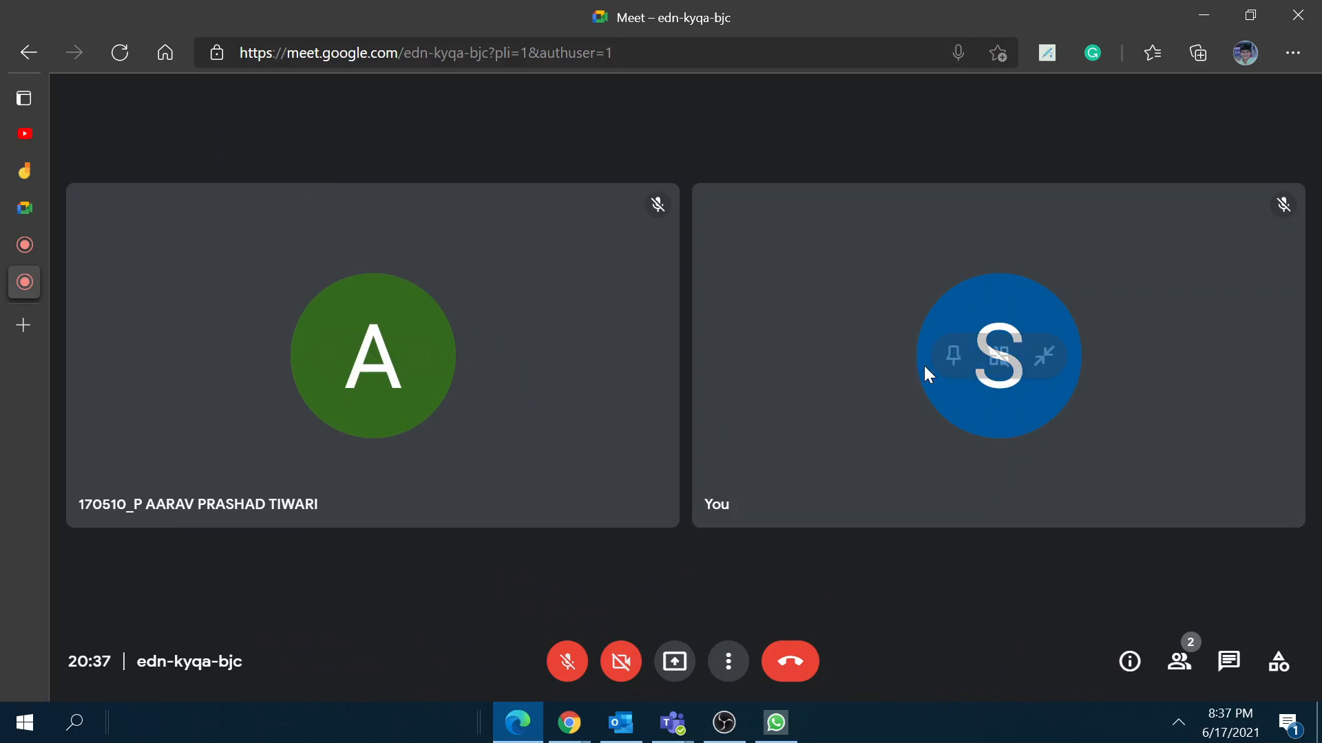
click(991, 353)
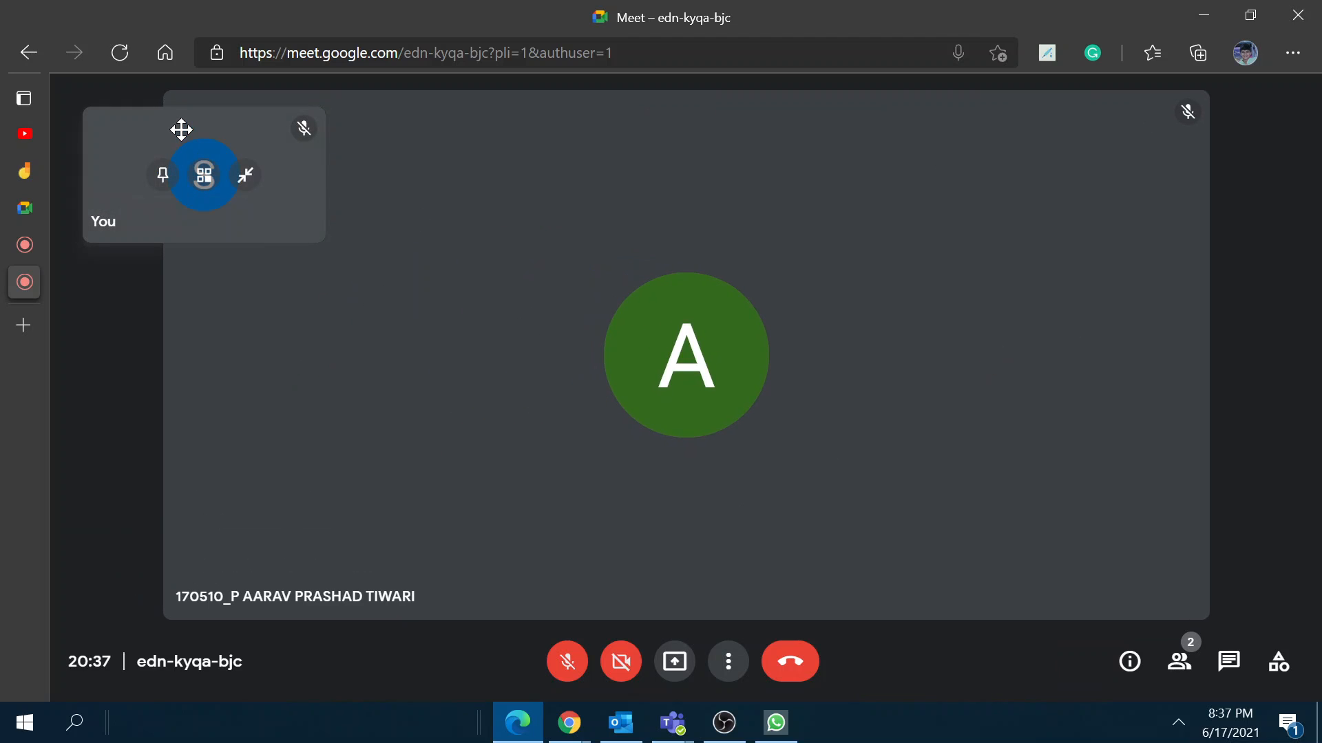
drag(181, 129, 1308, 430)
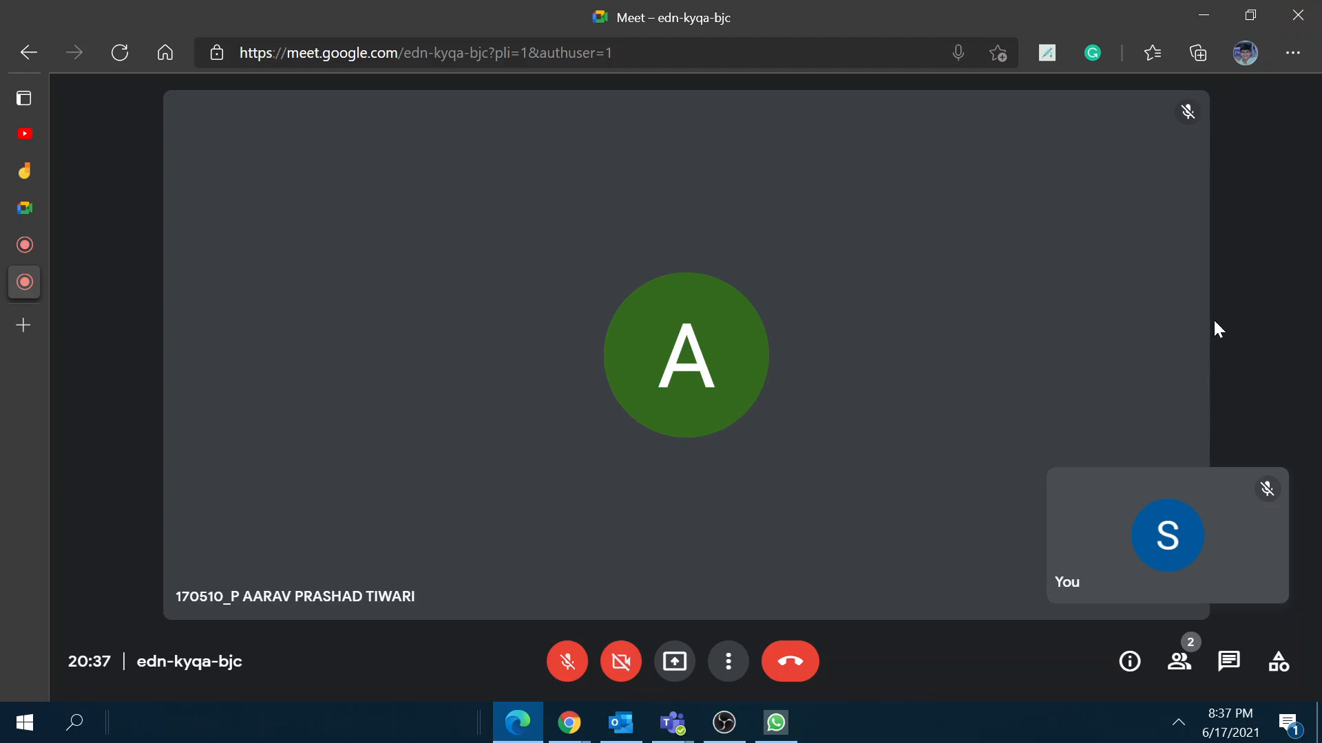
drag(1112, 493, 368, 8)
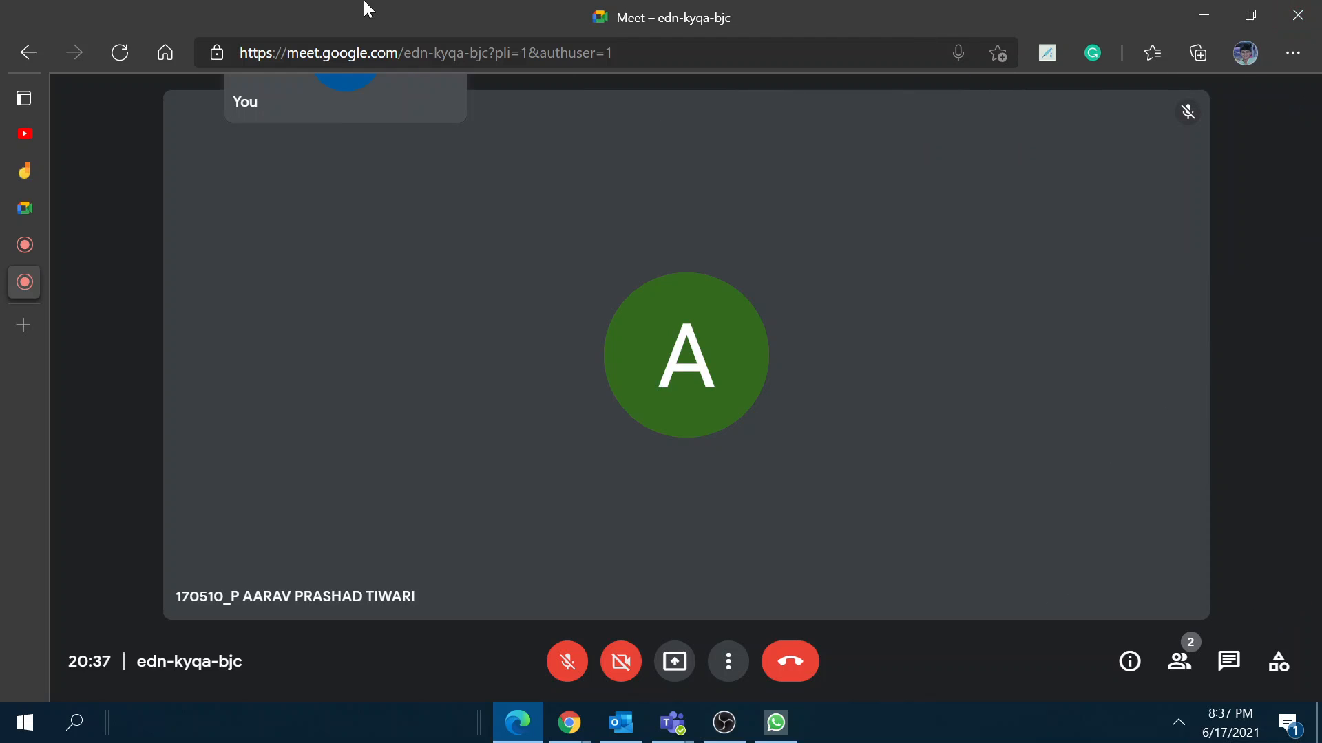
drag(127, 144, 811, 498)
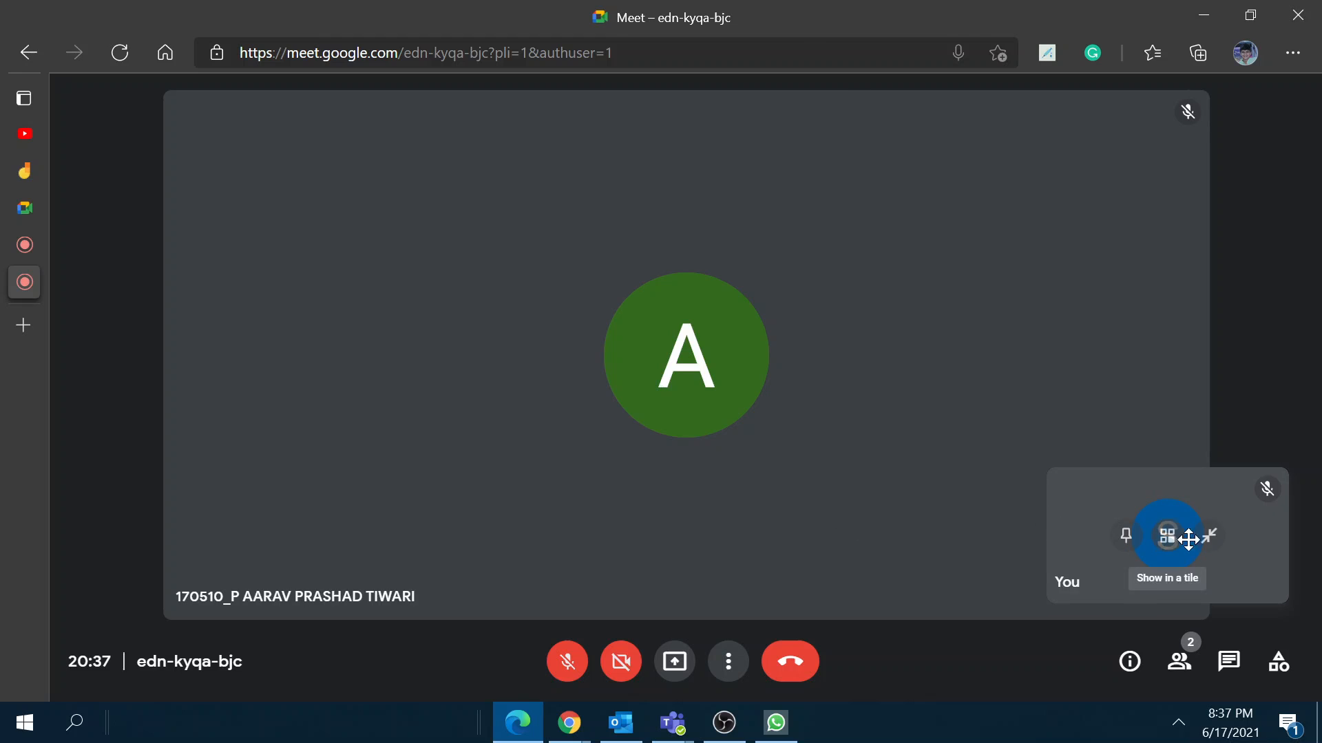
Step: Toggle full screen on and off, enlarge your floating tile and drag it to the lower-left
click(1165, 544)
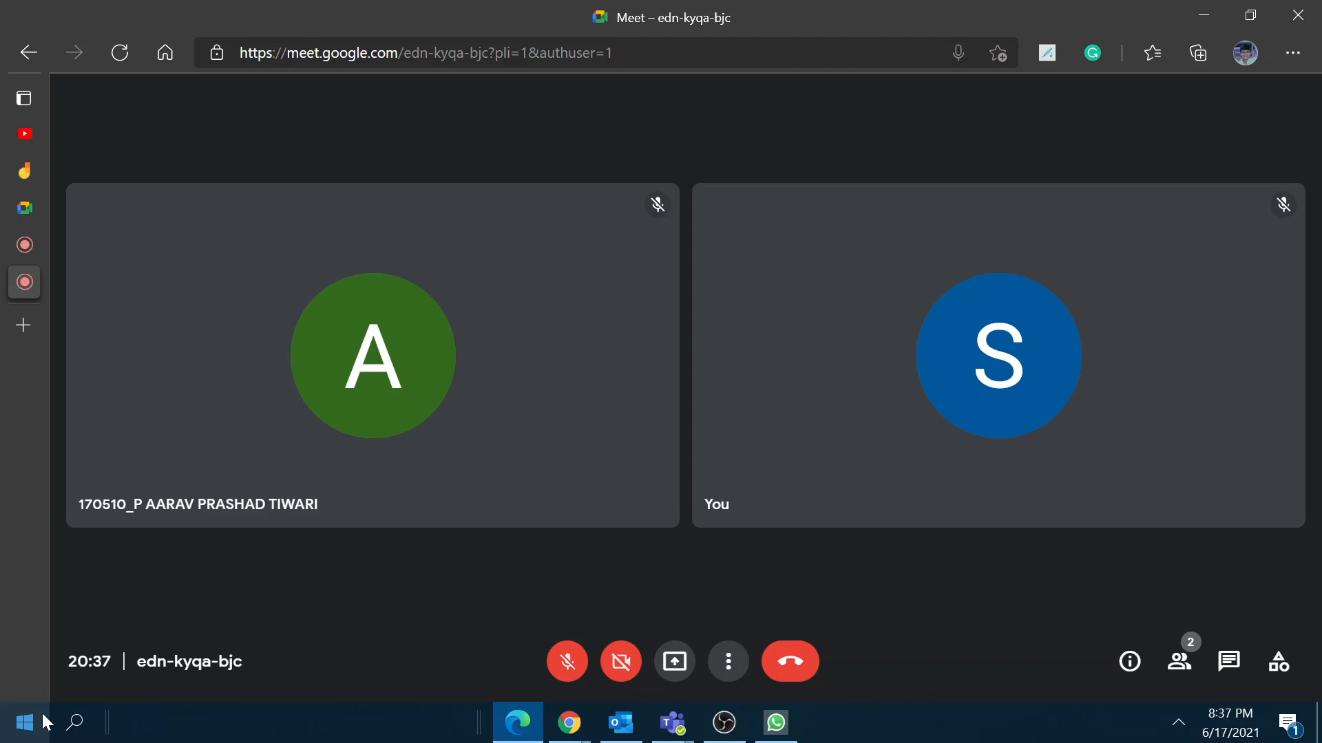
mouse_move(1029, 404)
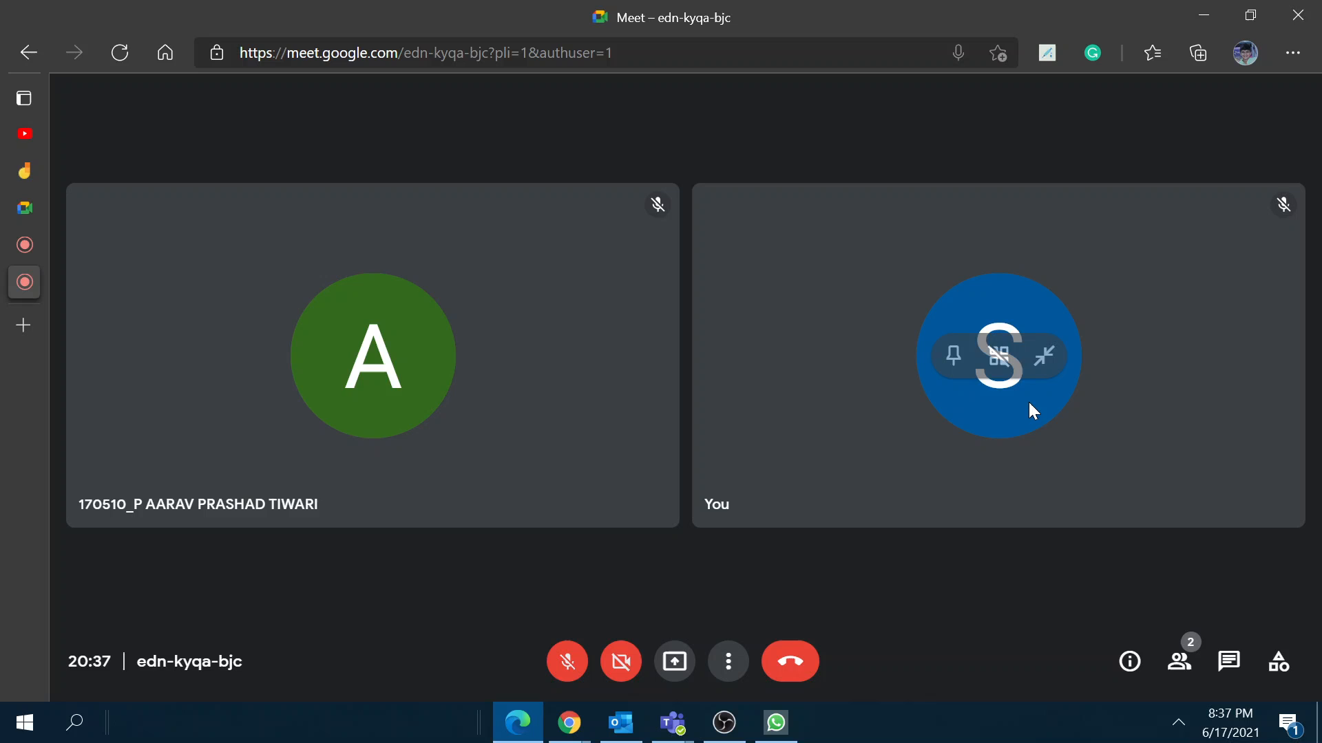
click(1009, 342)
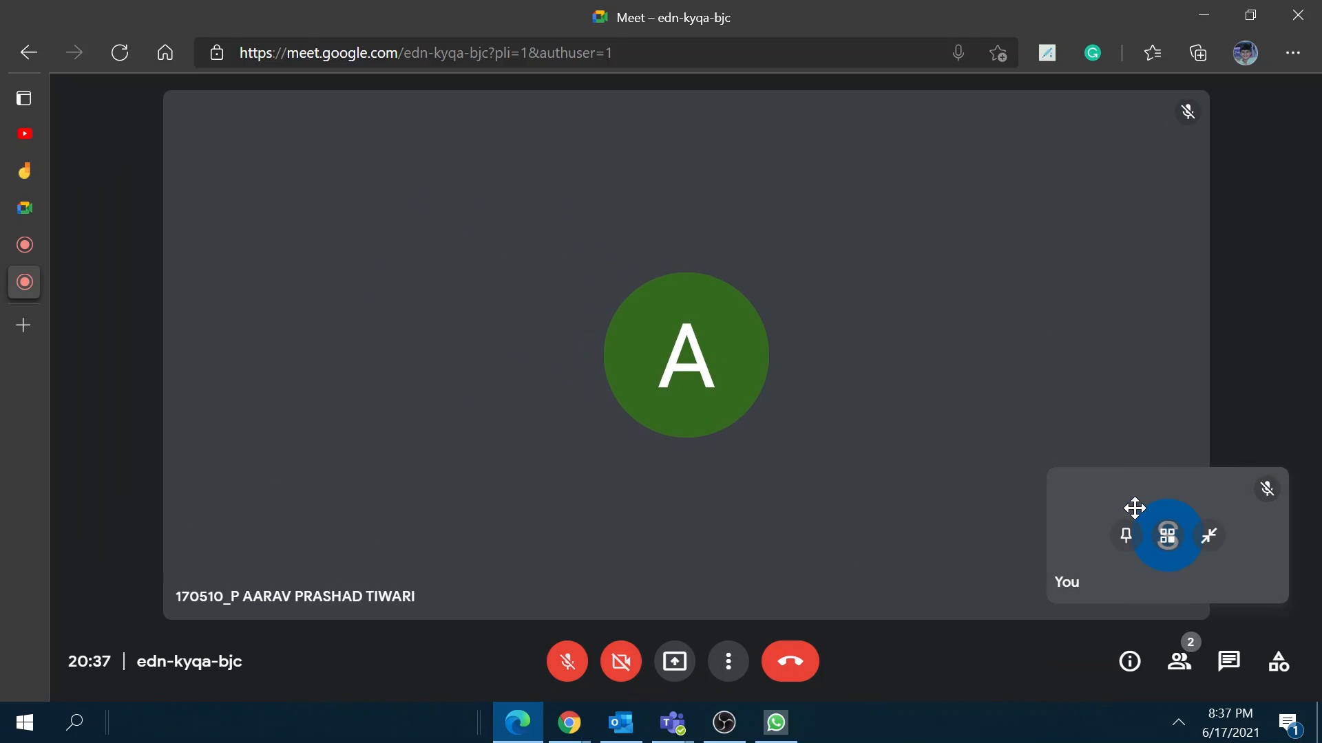
double_click(1056, 475)
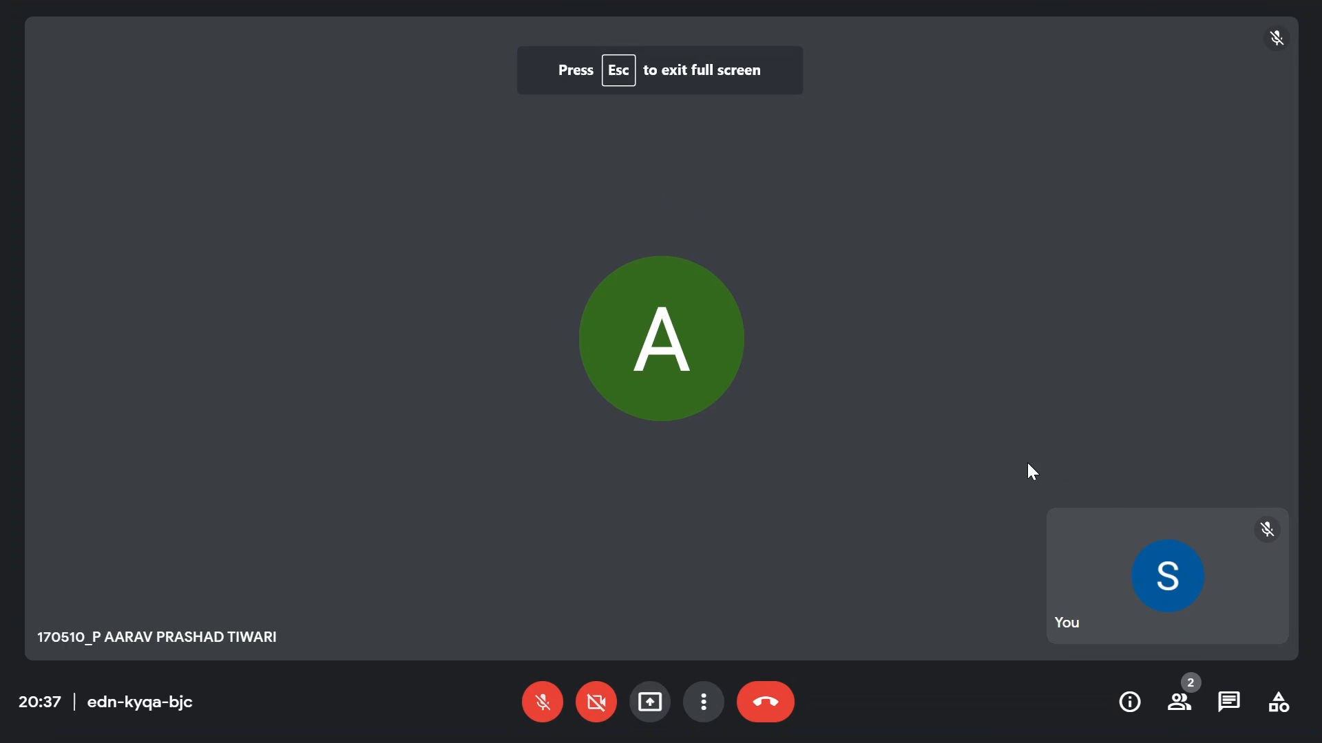
double_click(1022, 469)
drag(1056, 473, 902, 440)
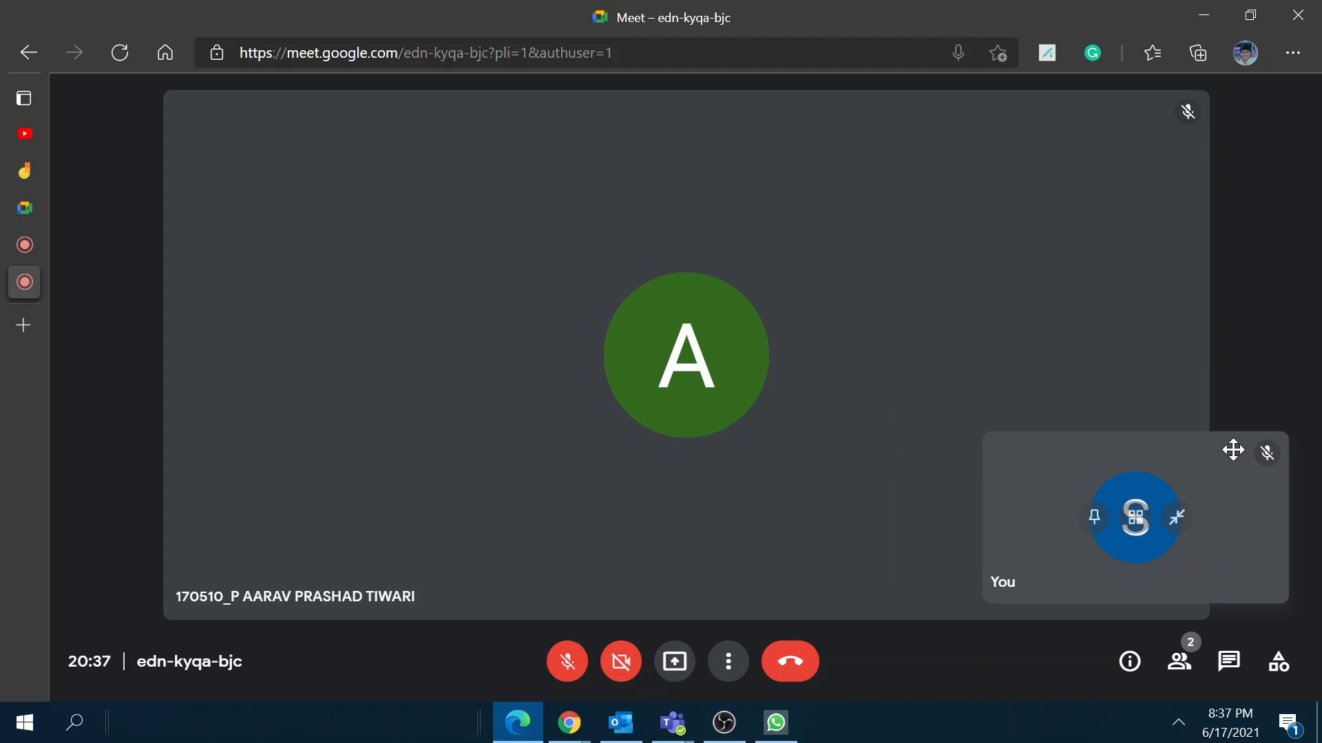
drag(1109, 474, 65, 327)
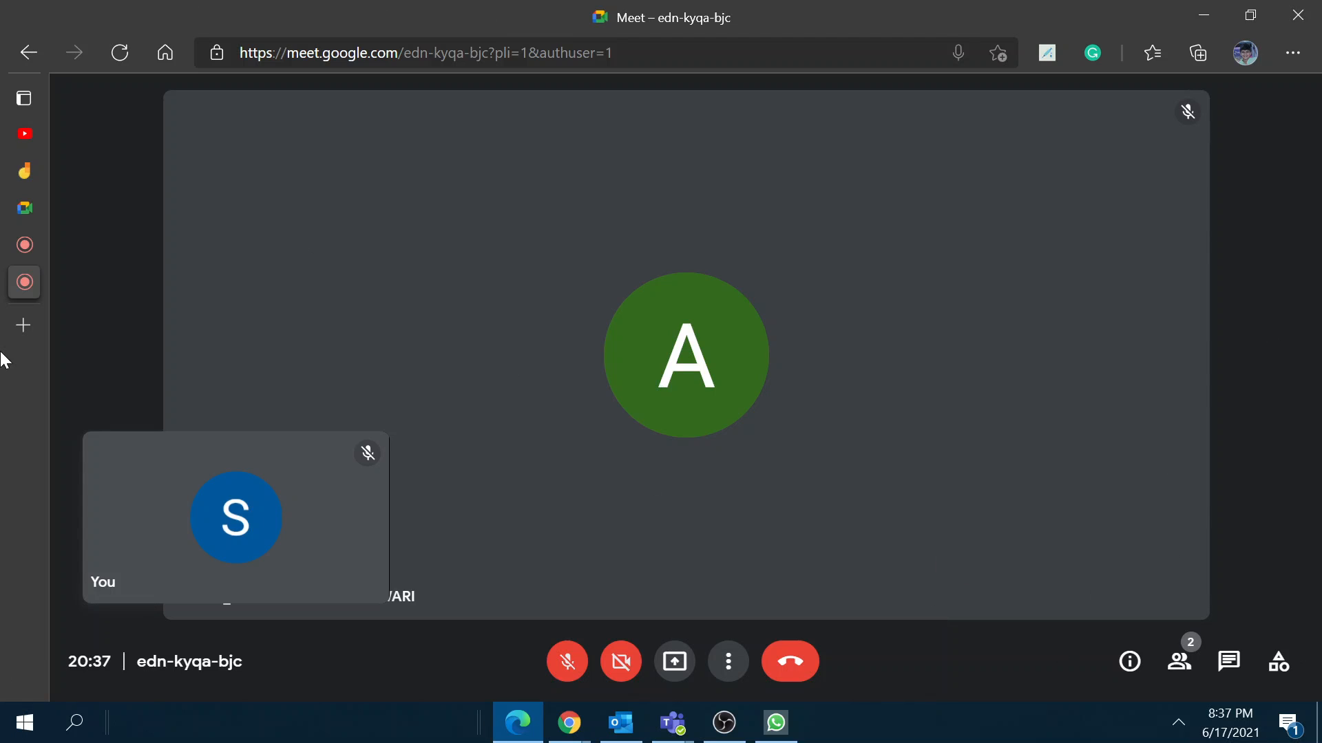
mouse_move(11, 258)
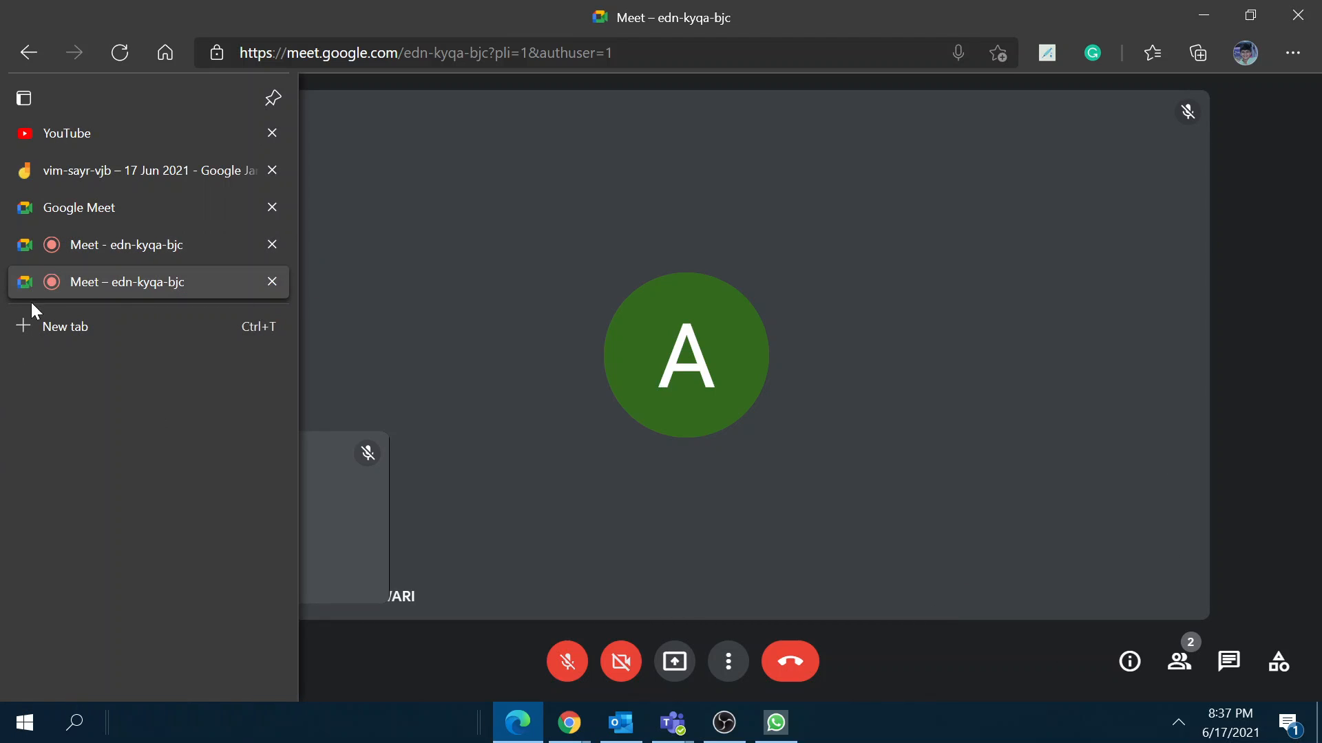
Step: Open and close the Activities panel, then open the in-call messages panel
click(1285, 669)
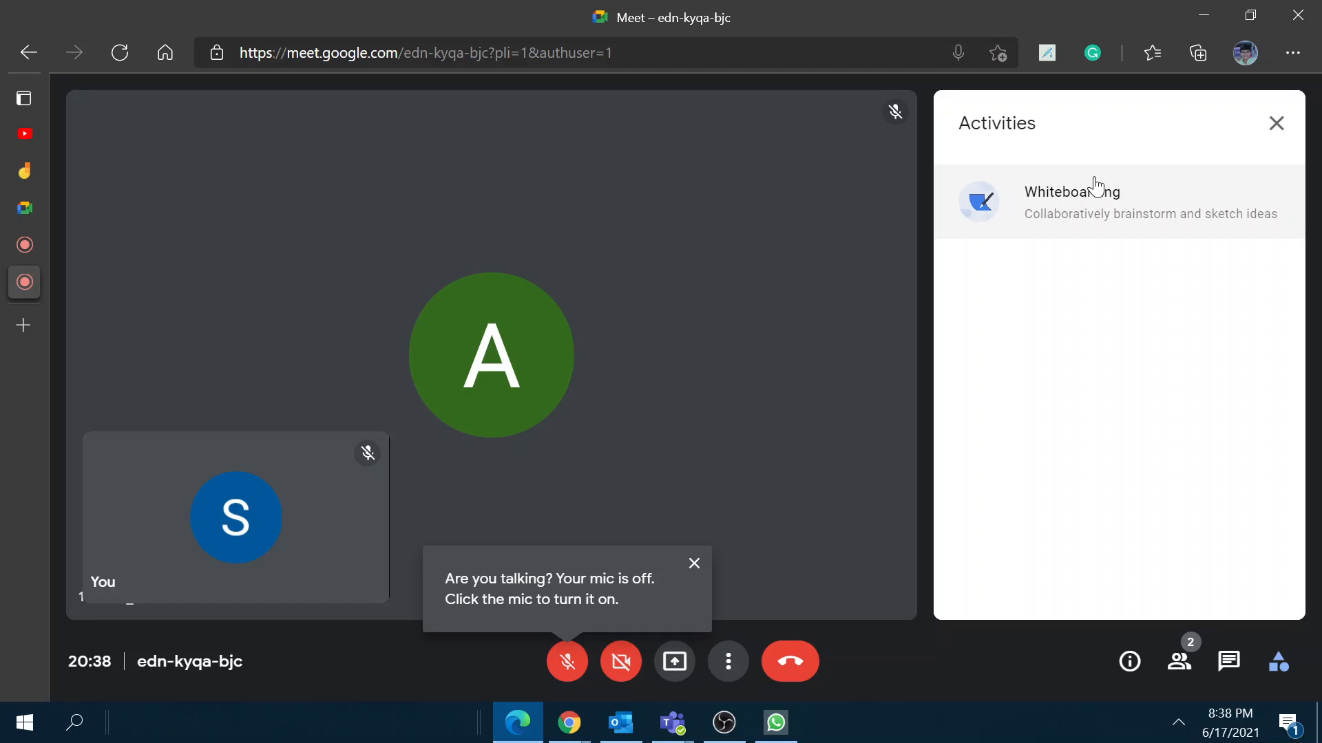
click(1290, 132)
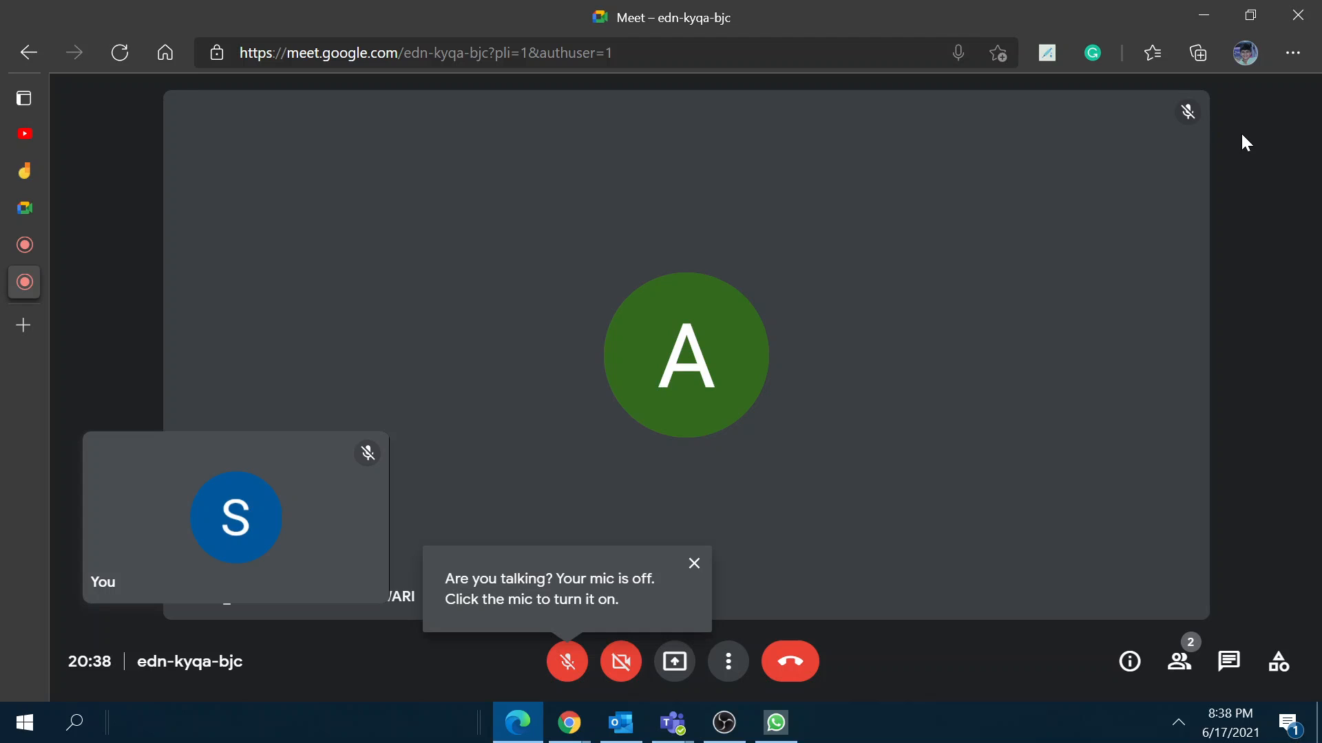
click(1228, 671)
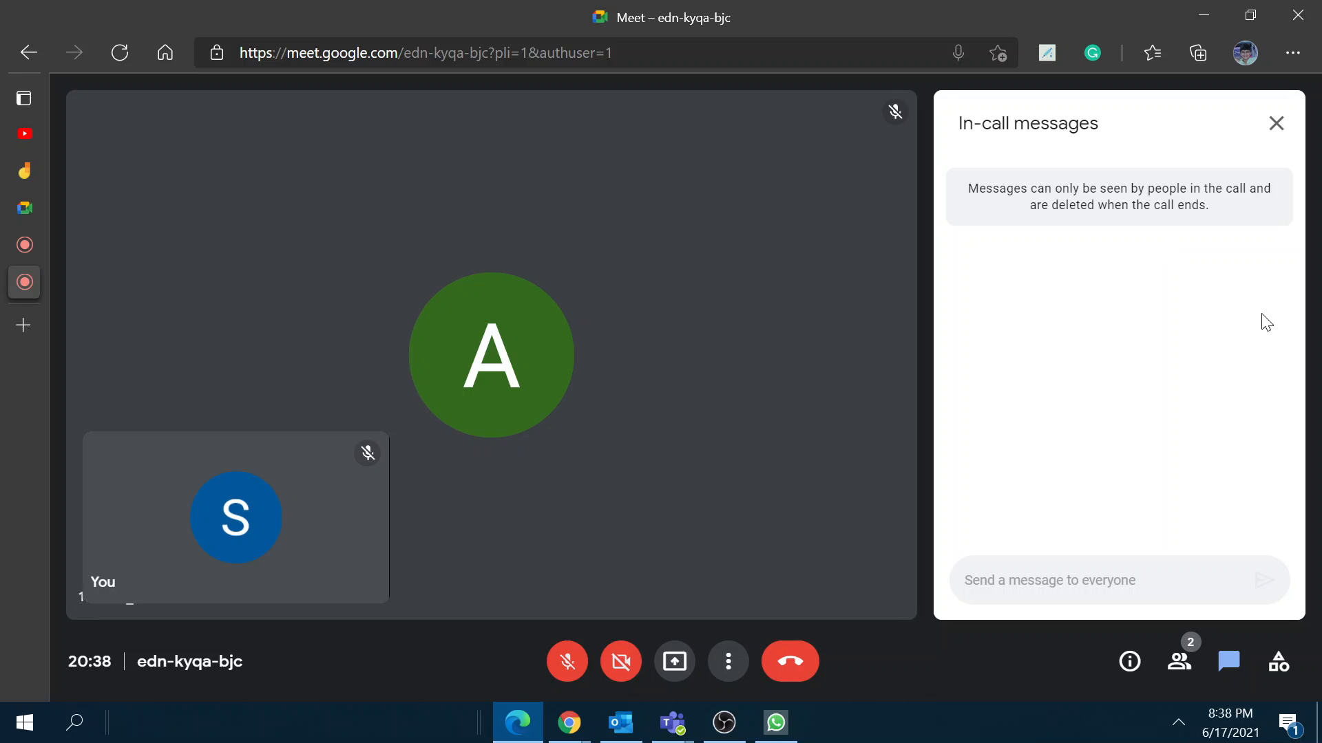
Step: Reopen the in-call chat and send 'hi' to everyone
click(1275, 123)
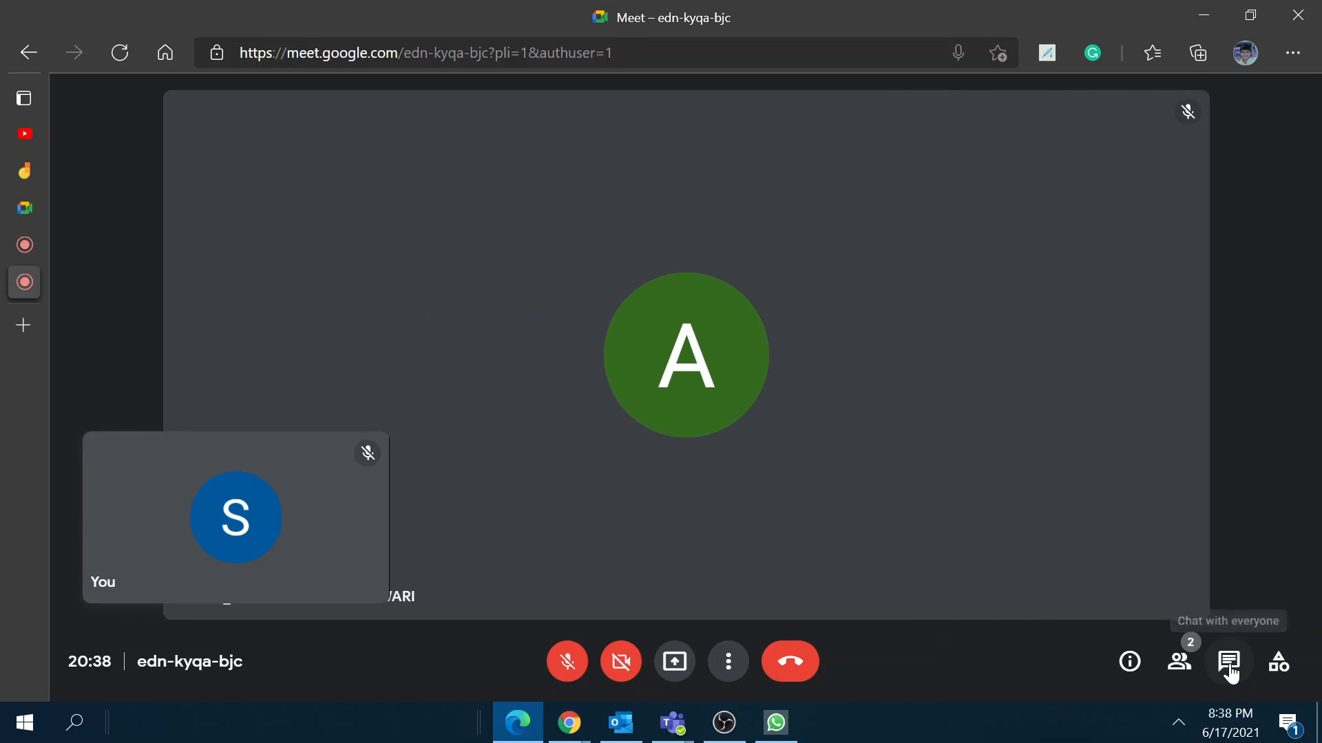
click(1229, 664)
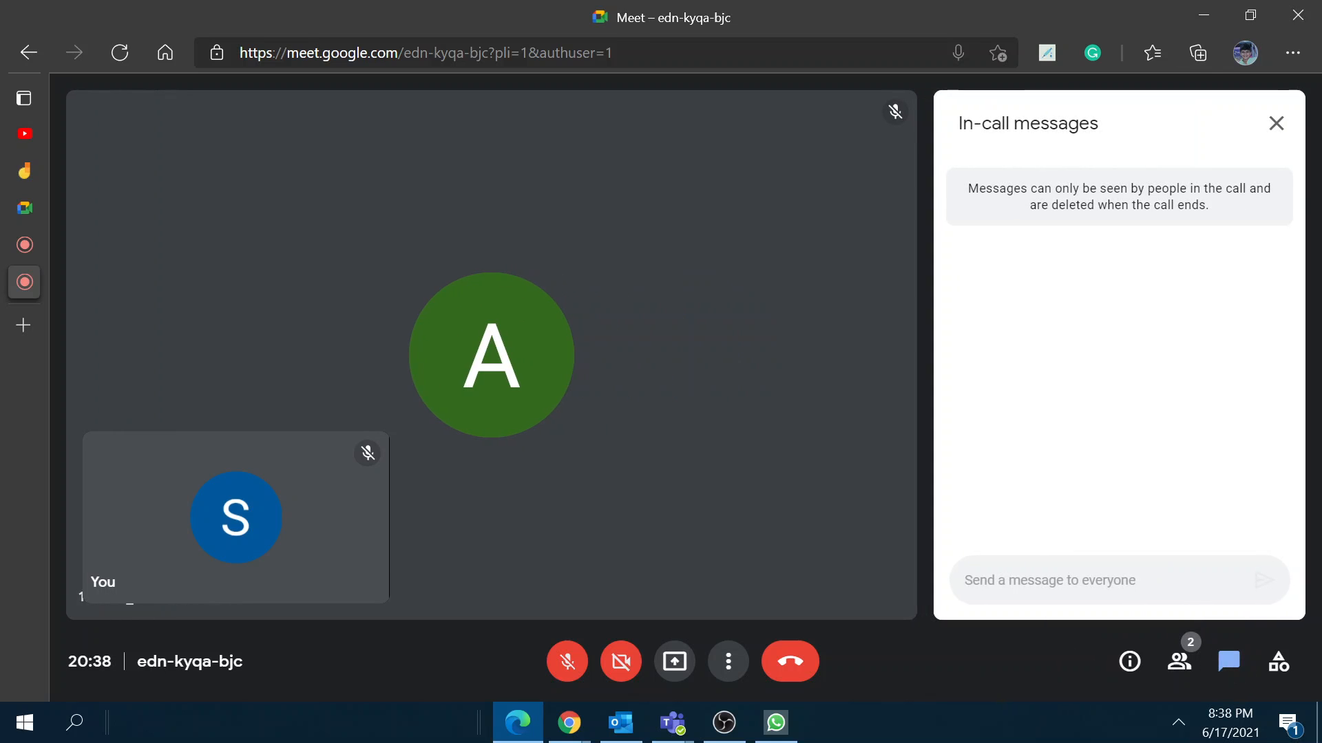
text(hi)
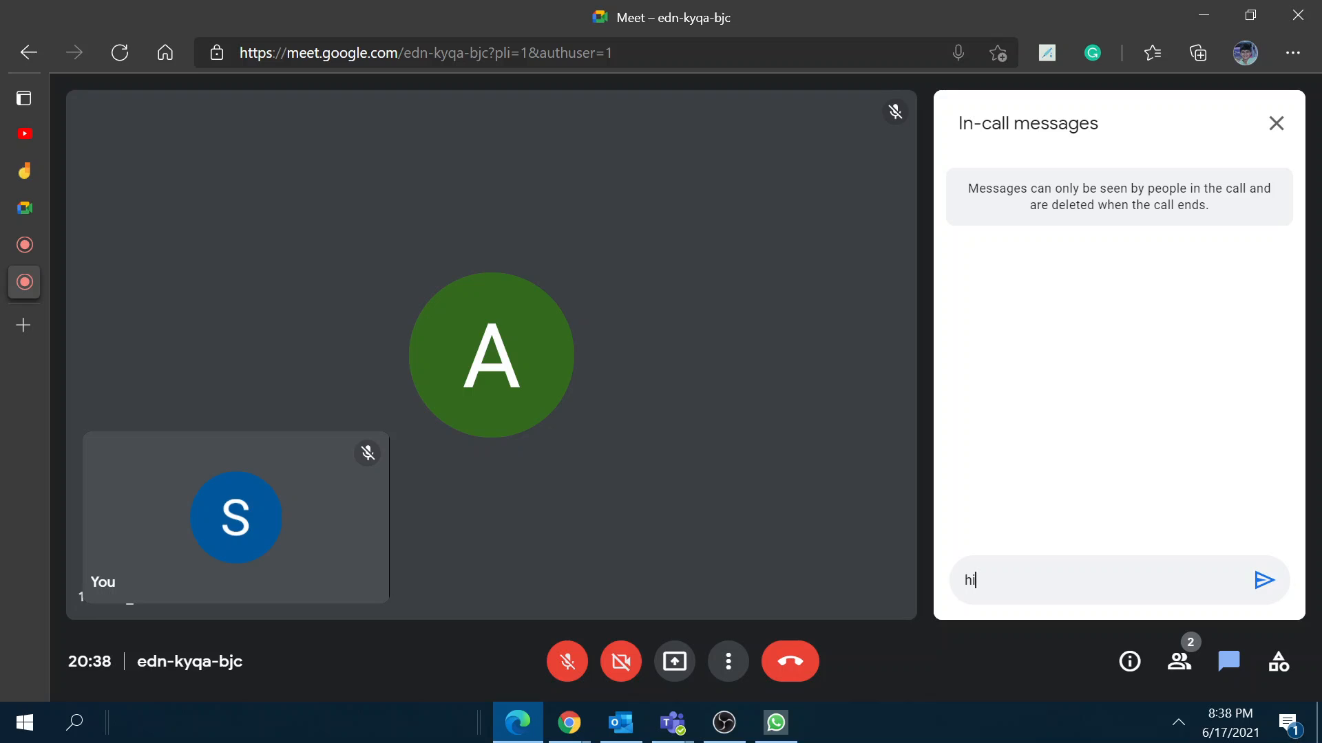
key(Return)
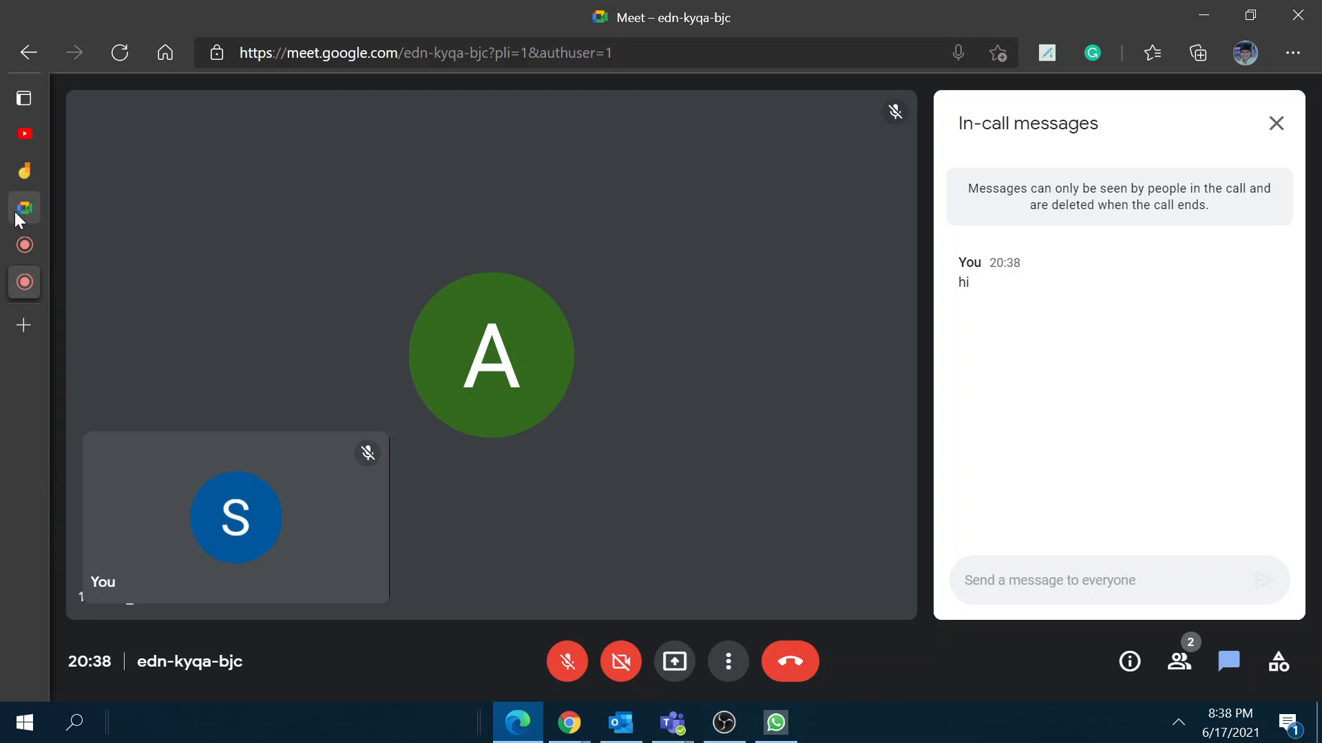
Step: Unmute the other account's Meet tab, then send a second 'hi' from the host's chat
click(25, 245)
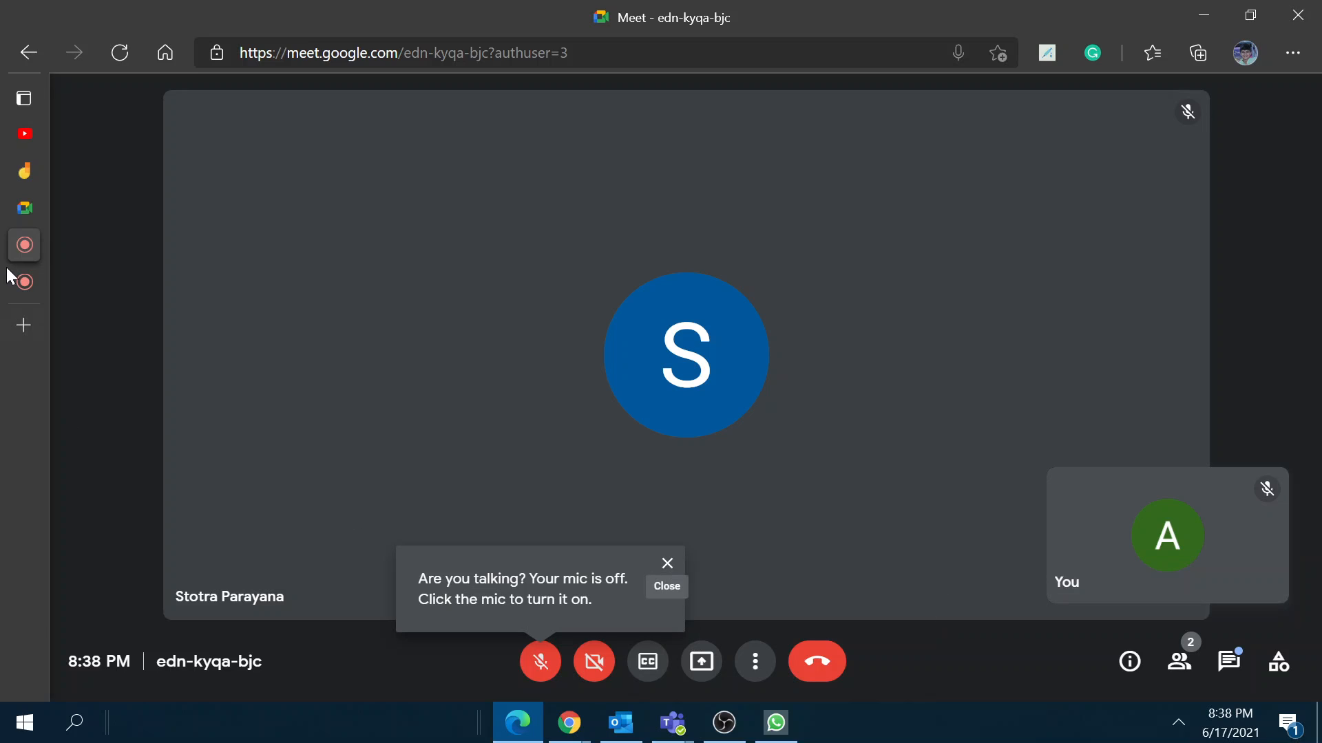
right_click(70, 241)
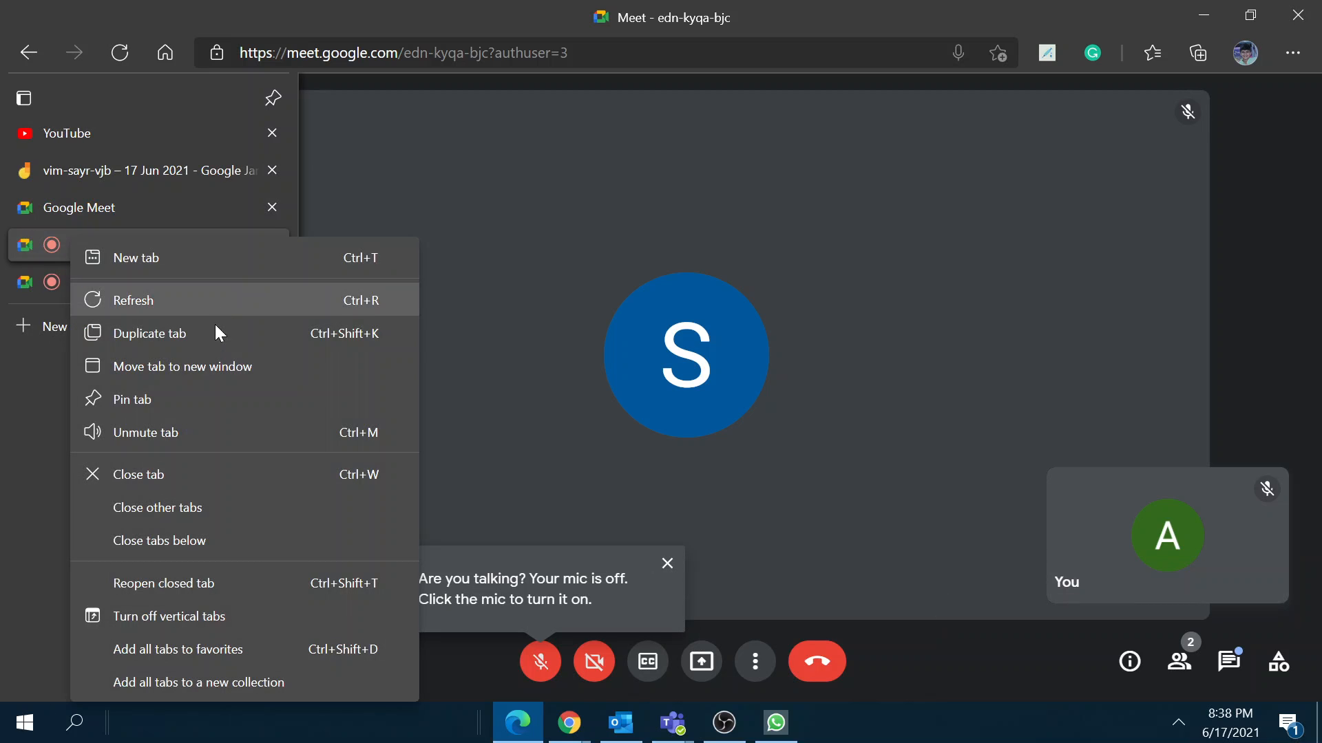
click(180, 433)
click(25, 282)
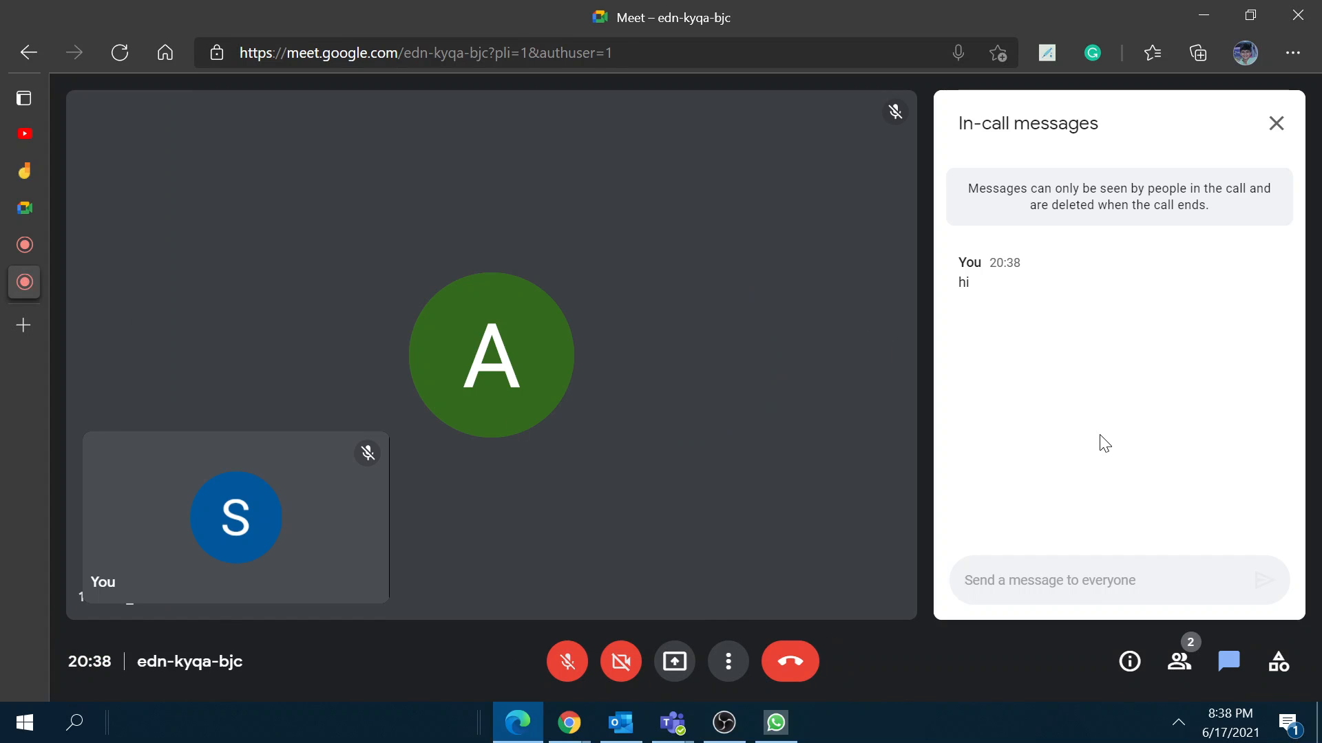
text(hi)
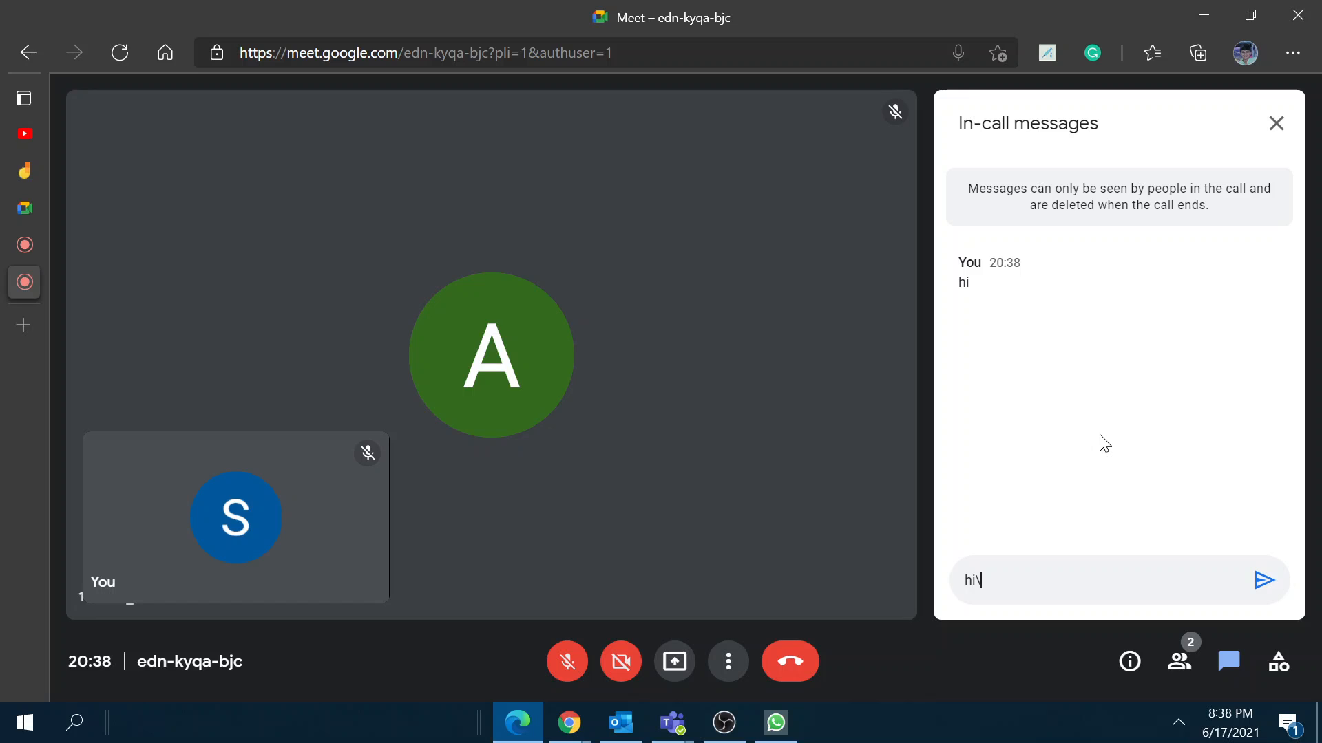
key(Return)
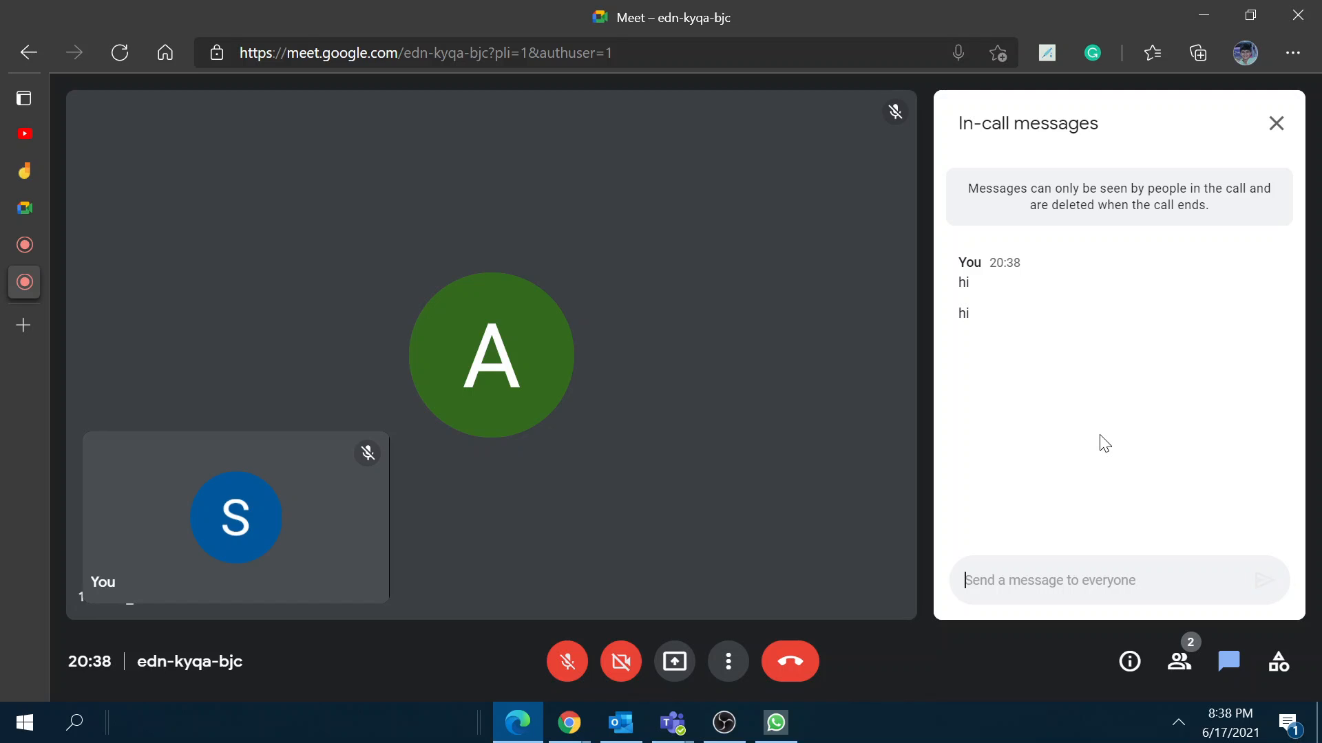
click(14, 241)
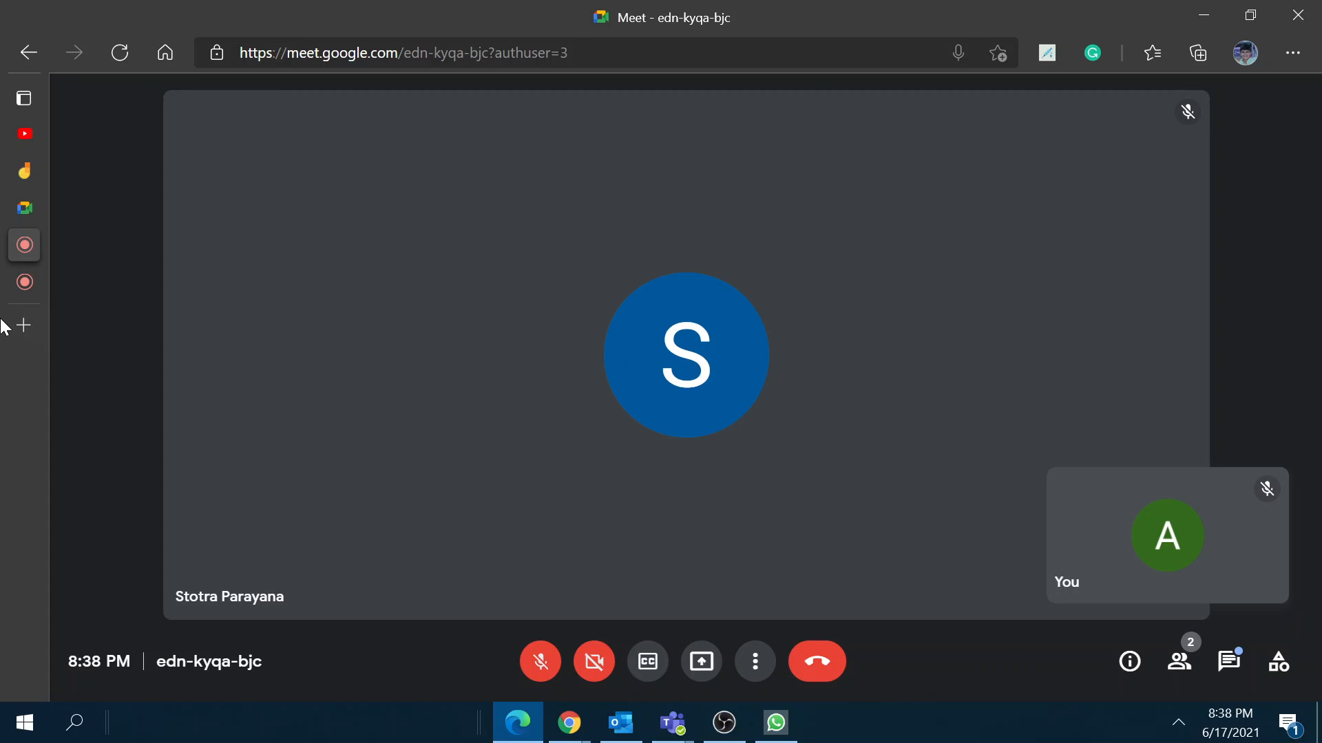
click(10, 287)
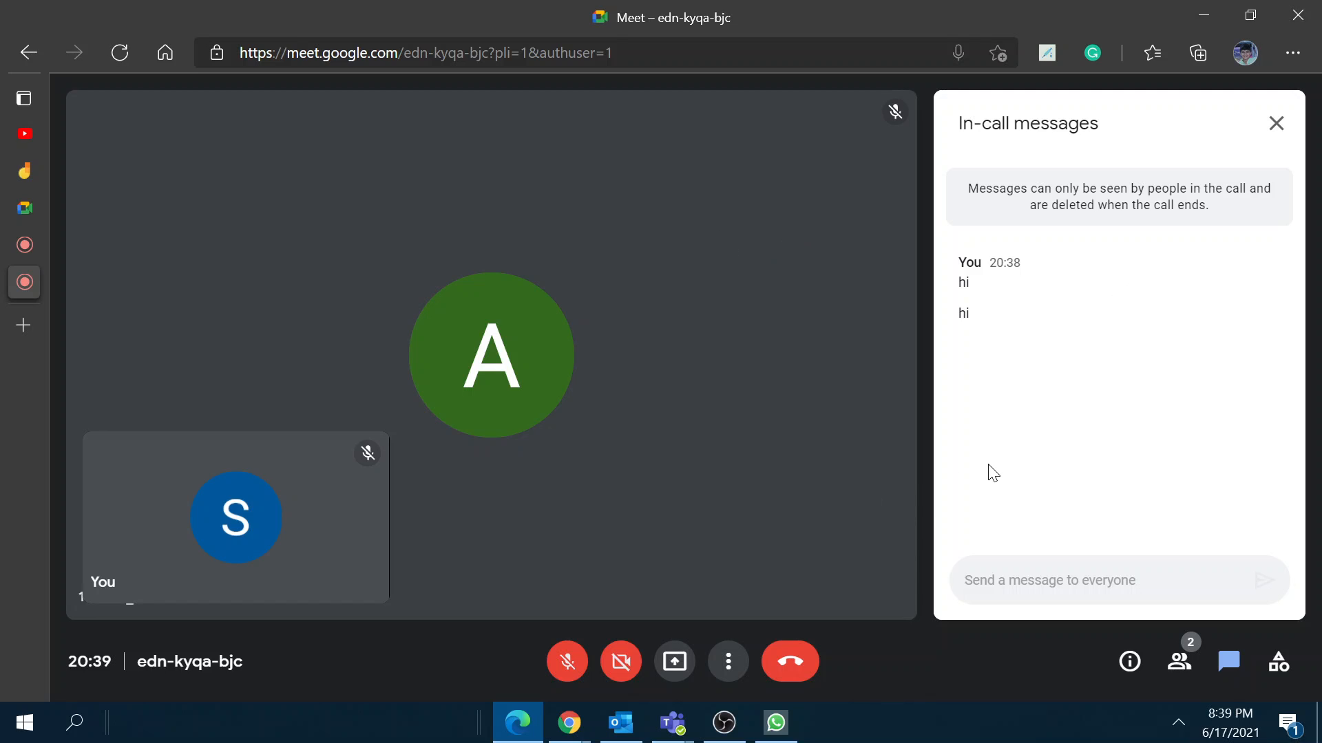
Step: Browse the People panel, dismissing Add people and participant actions, then close it
click(1179, 665)
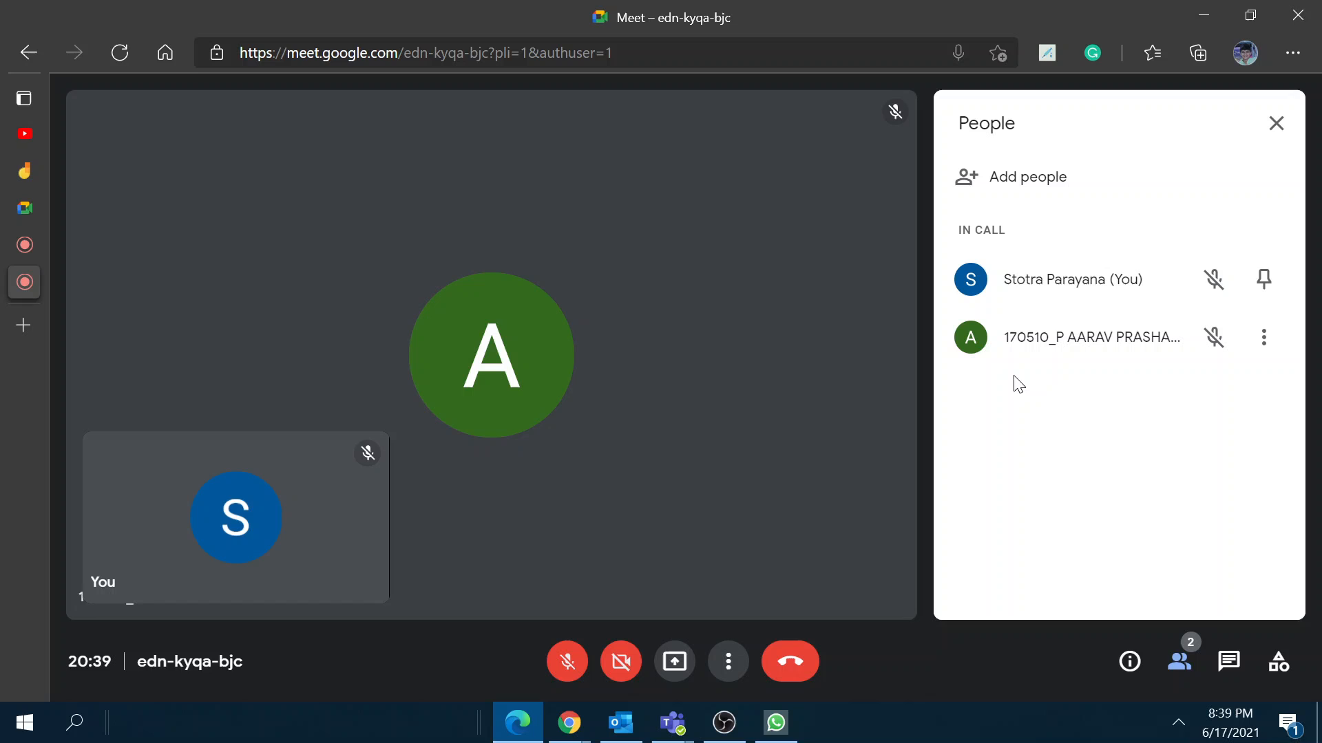
click(1088, 181)
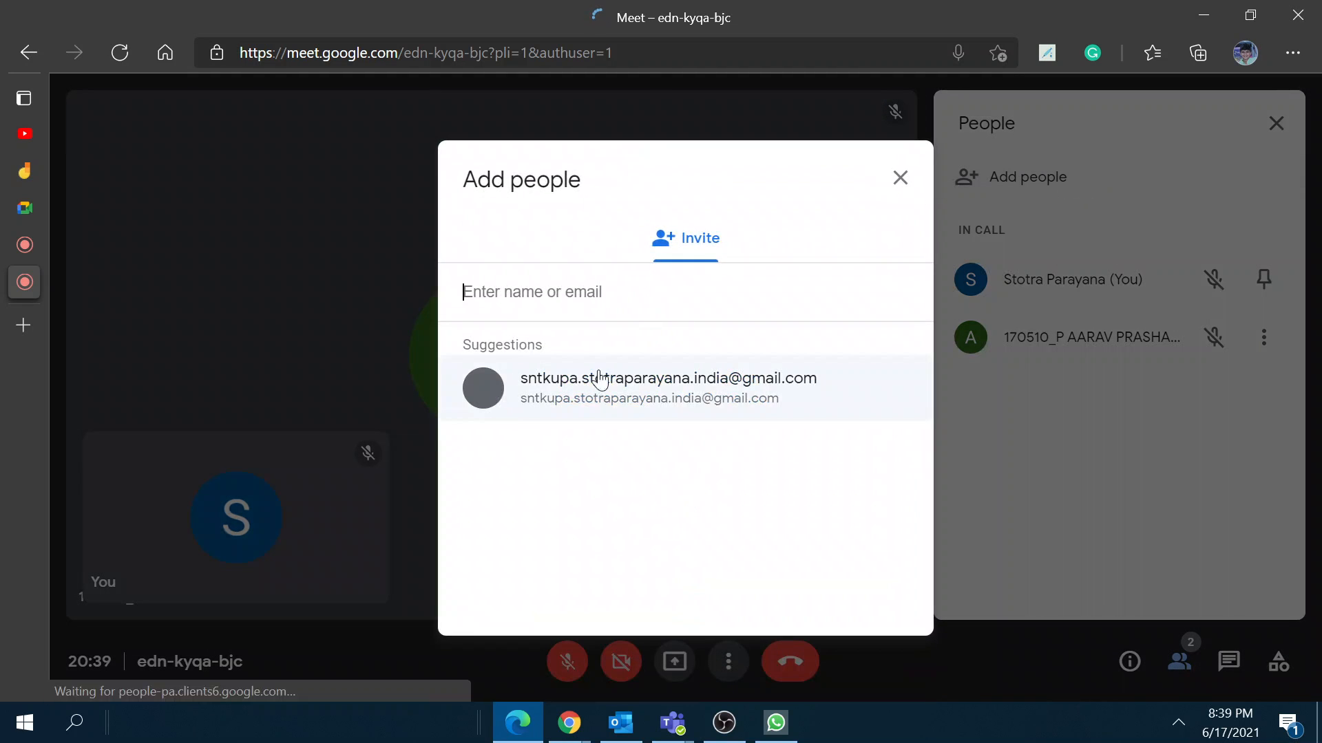
click(900, 178)
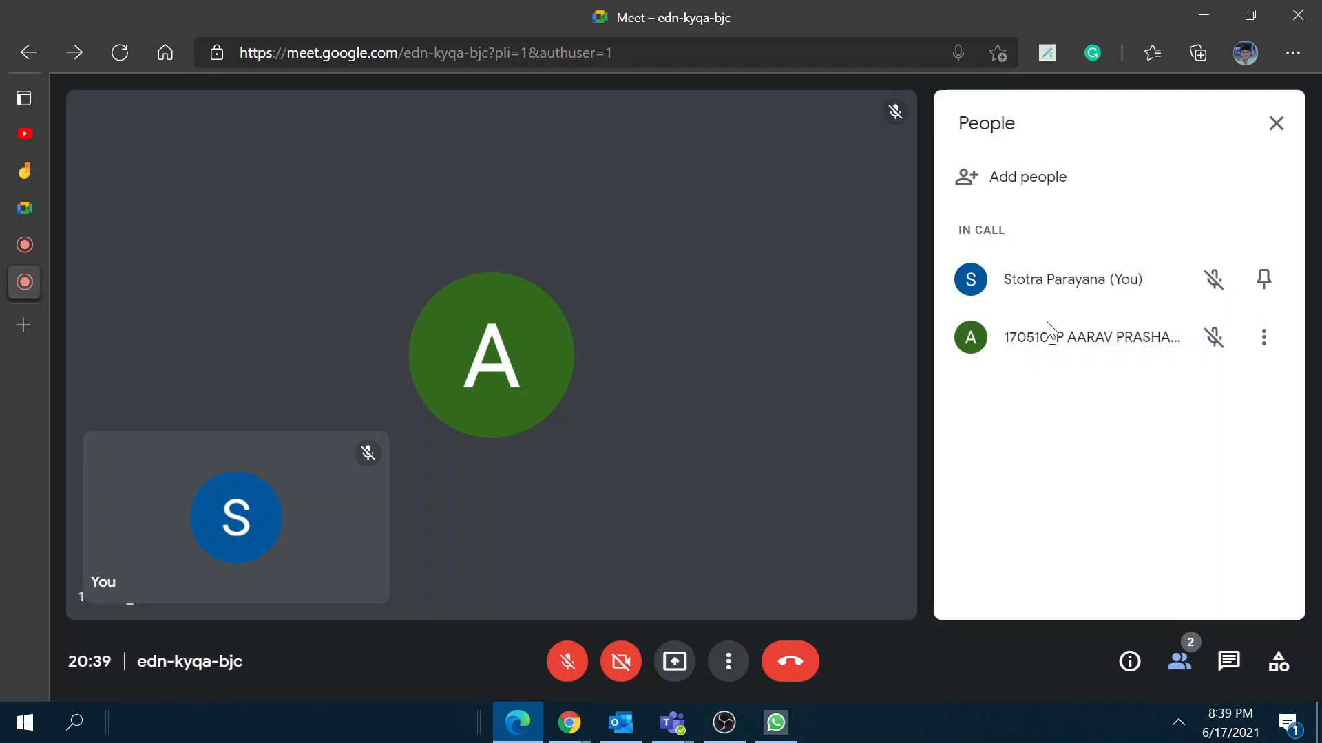
click(1282, 341)
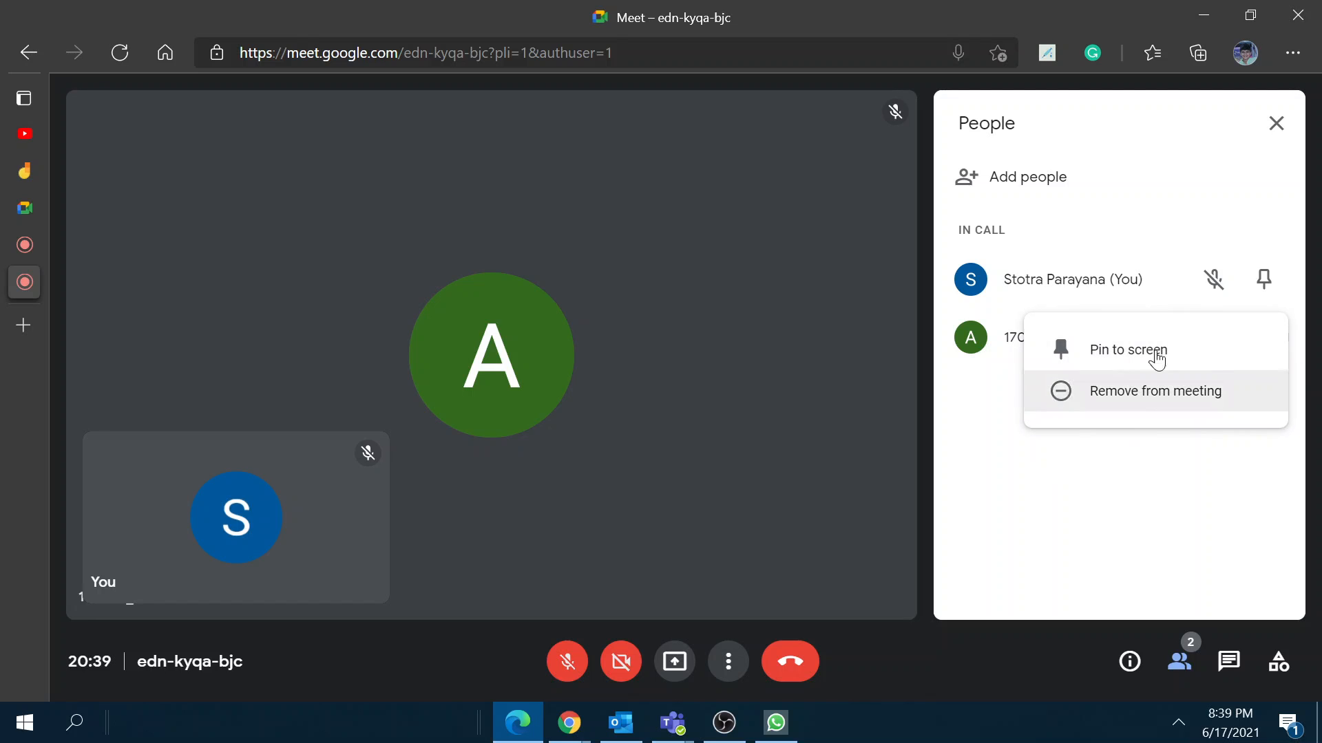
click(1053, 471)
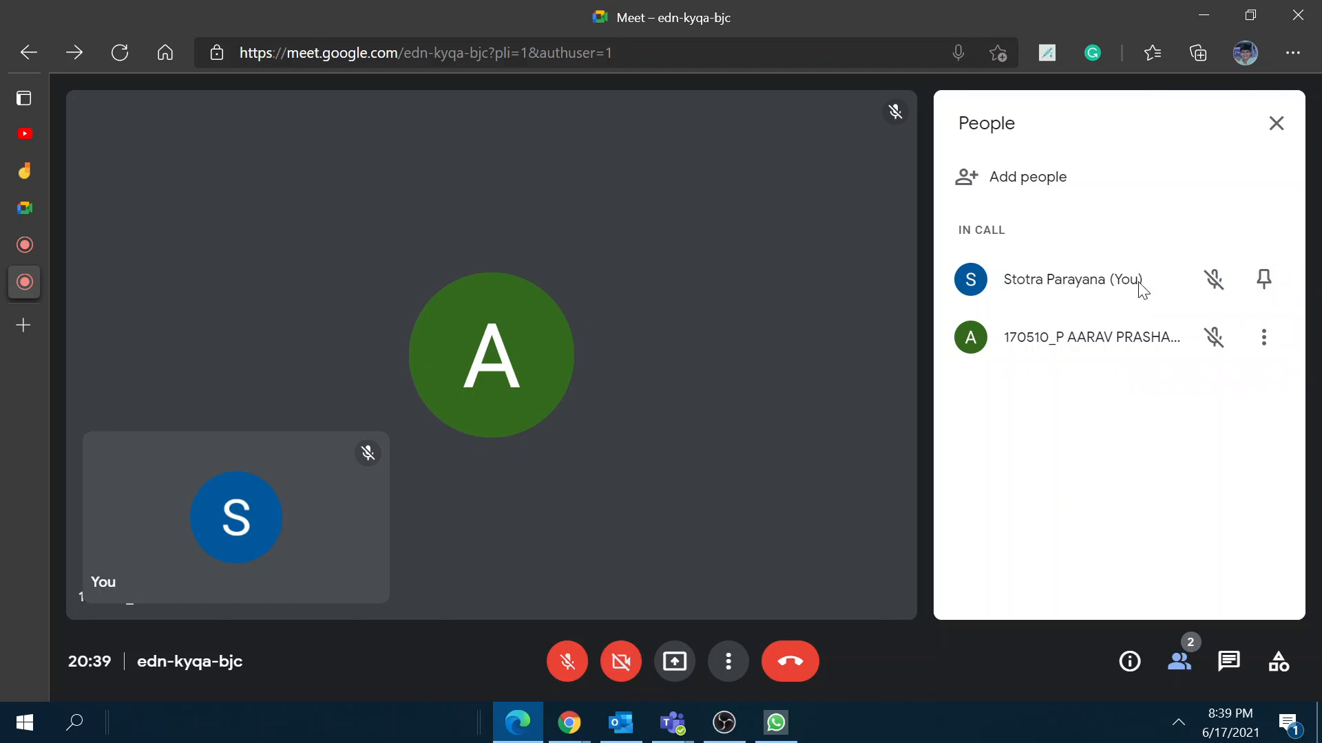
click(1276, 123)
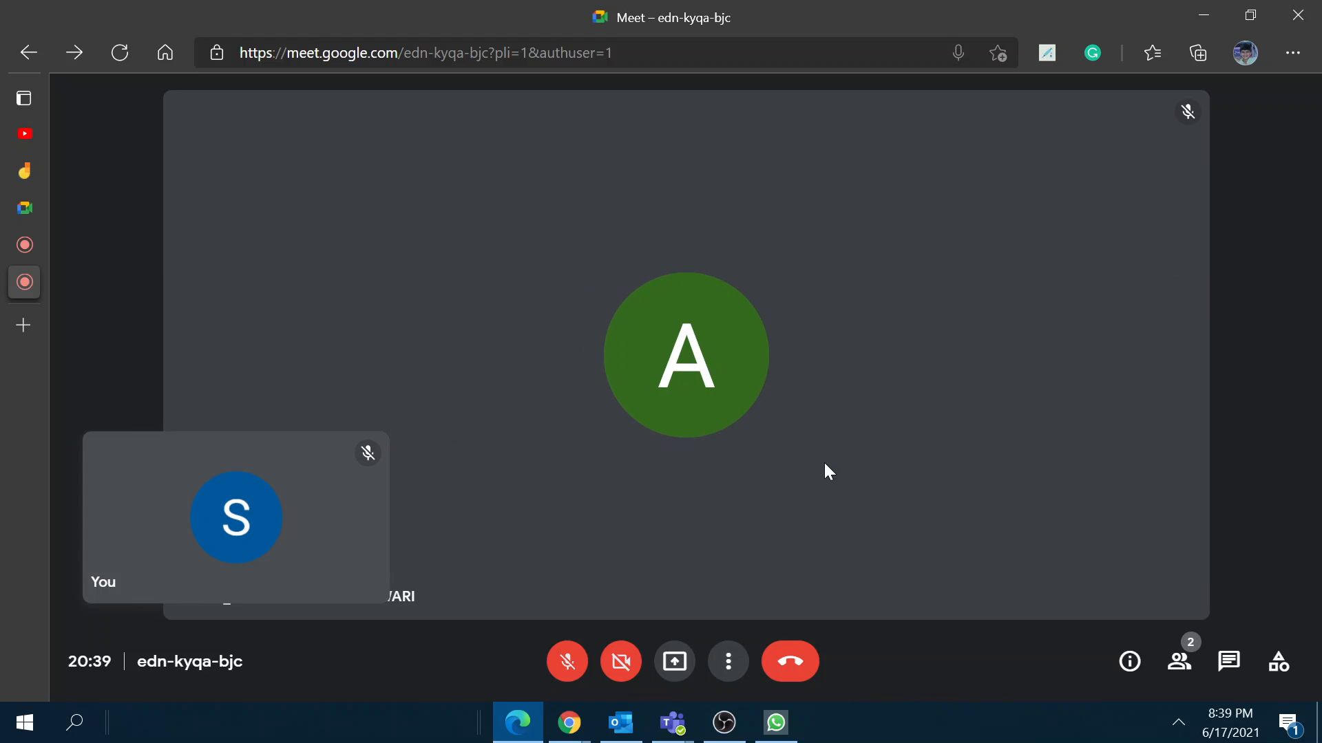
Step: Open Meet home under a different Google account and paste the edn-kyqa-bjc meeting link into the code field
mouse_move(30, 291)
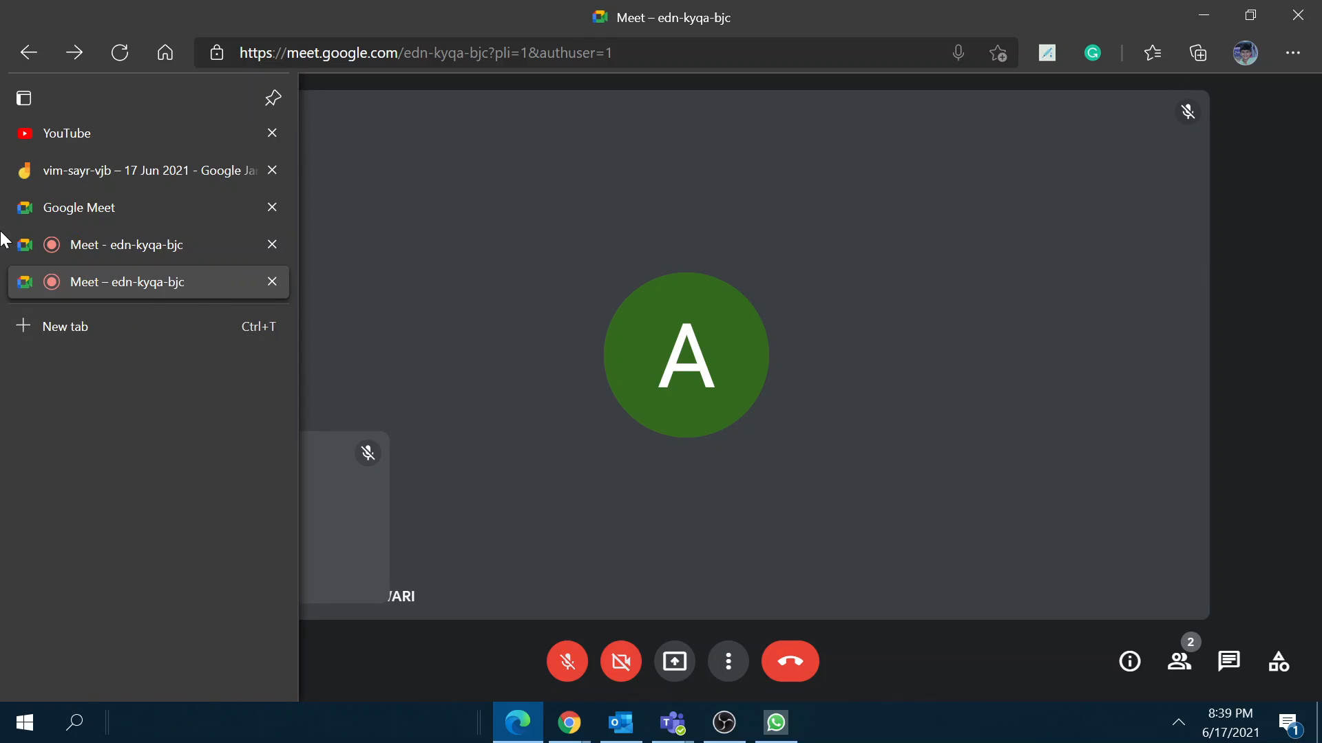
click(55, 209)
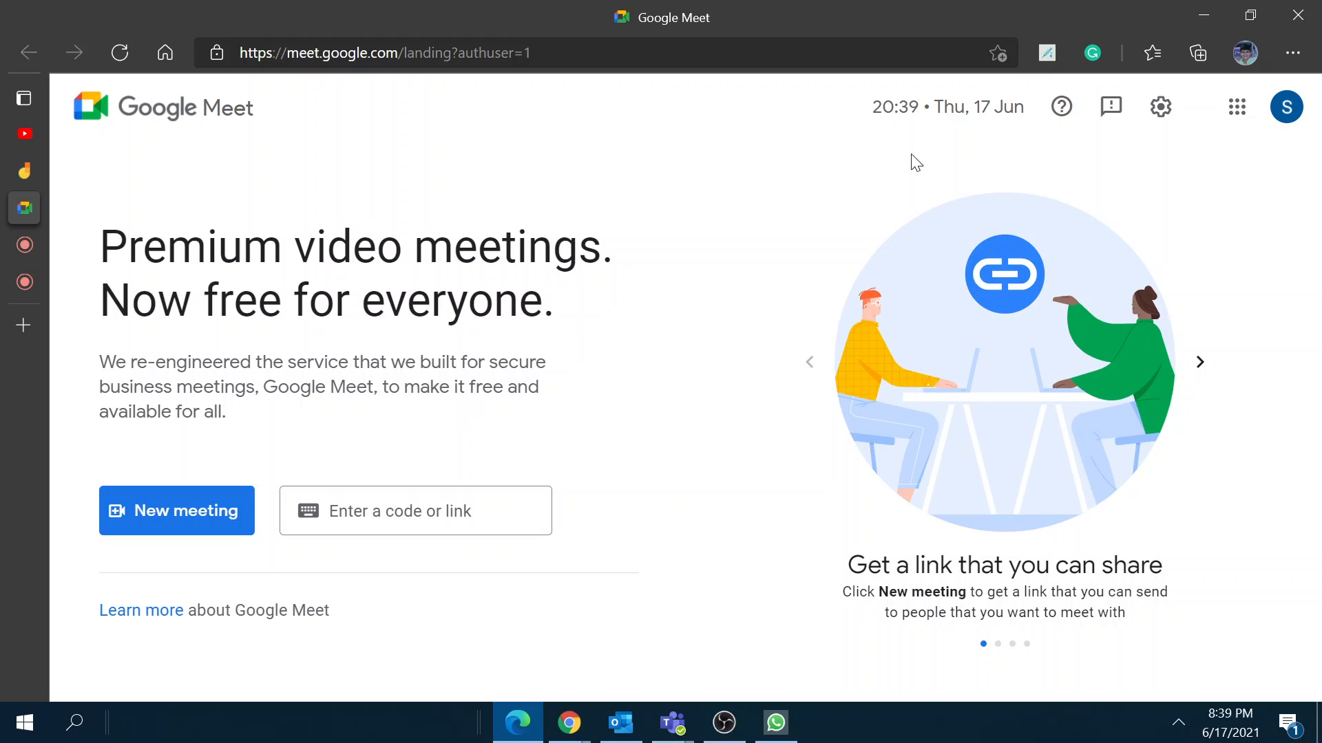
click(1286, 108)
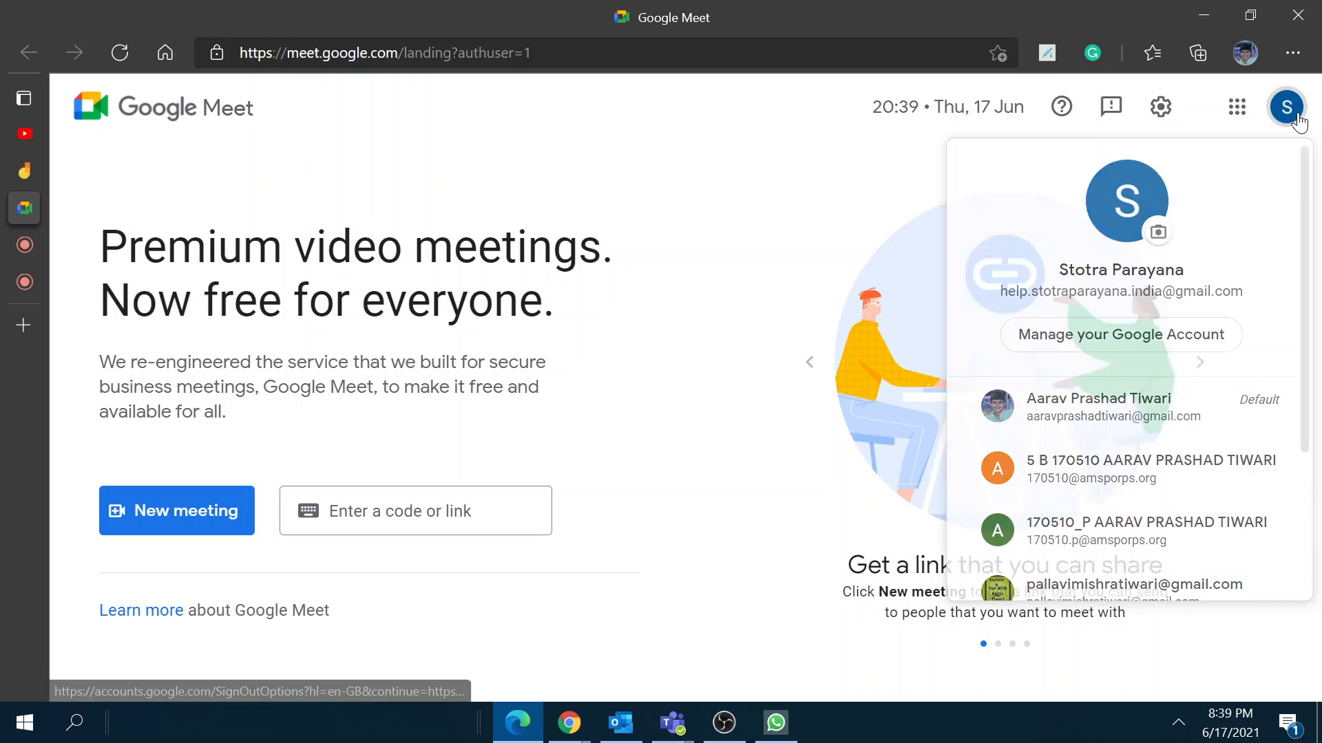
click(1151, 424)
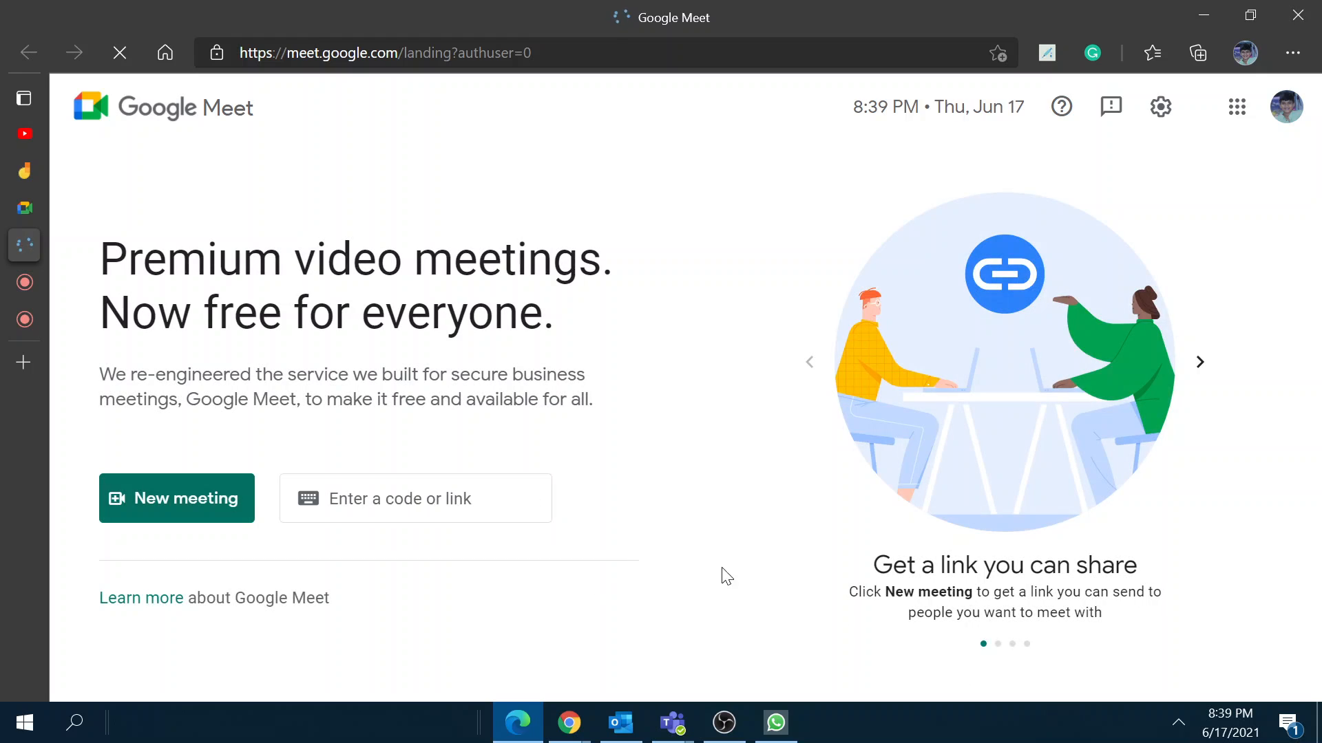
click(413, 498)
text(google.com/edn-kyqa-bjc)
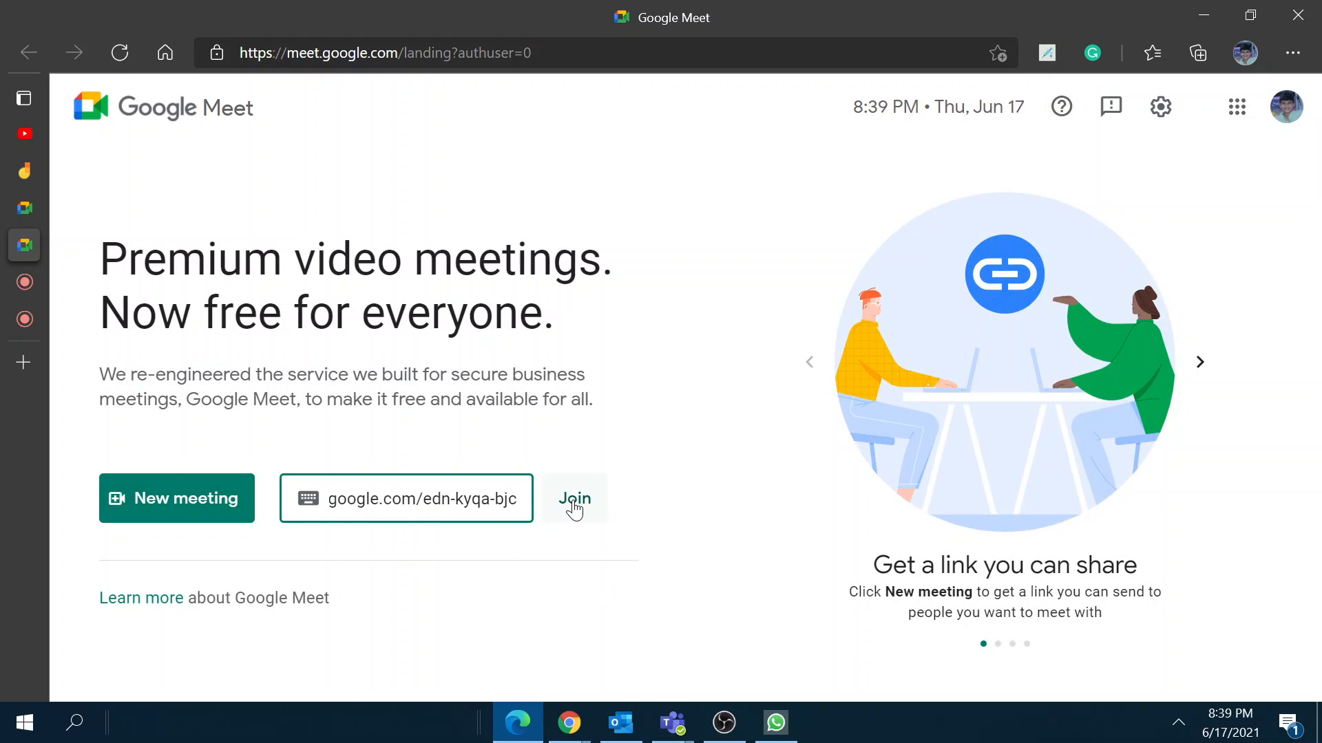
Step: Ask to join edn-kyqa-bjc with mic and camera off, then return to the host's Meet tab
click(575, 499)
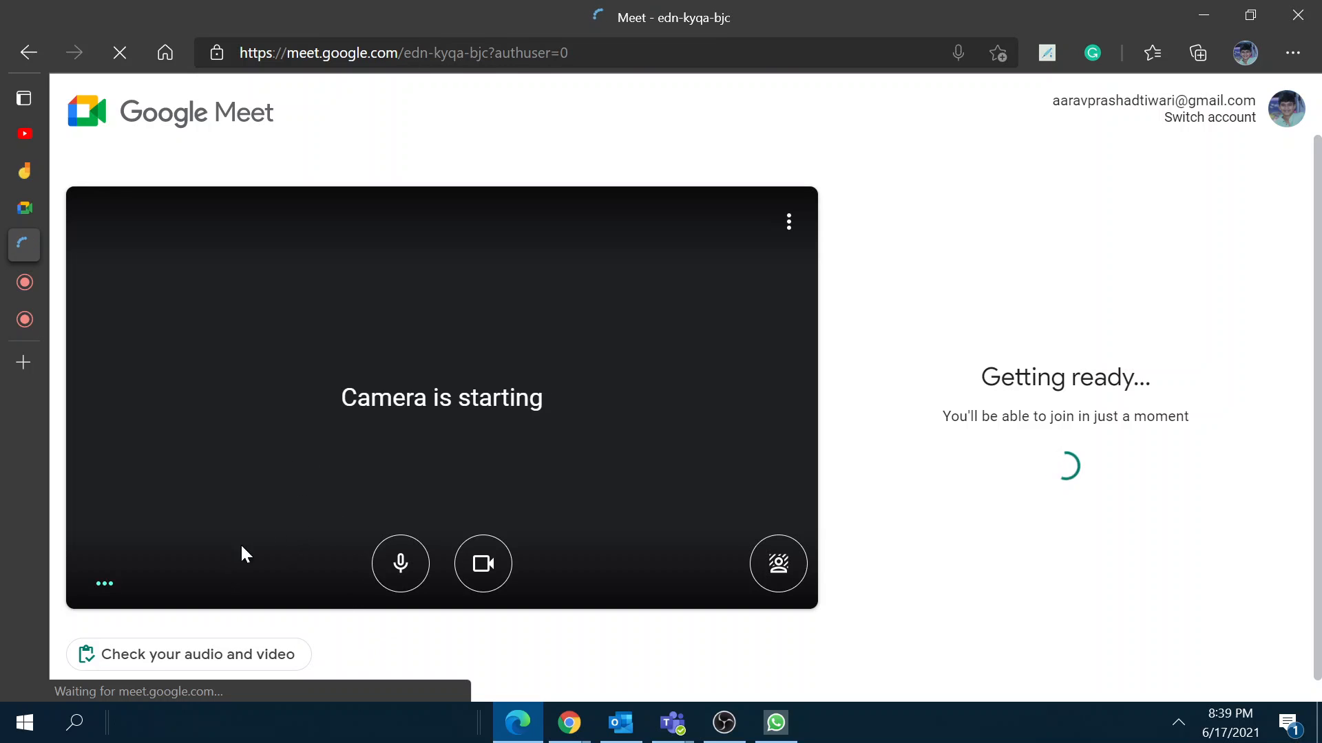
click(396, 554)
click(463, 561)
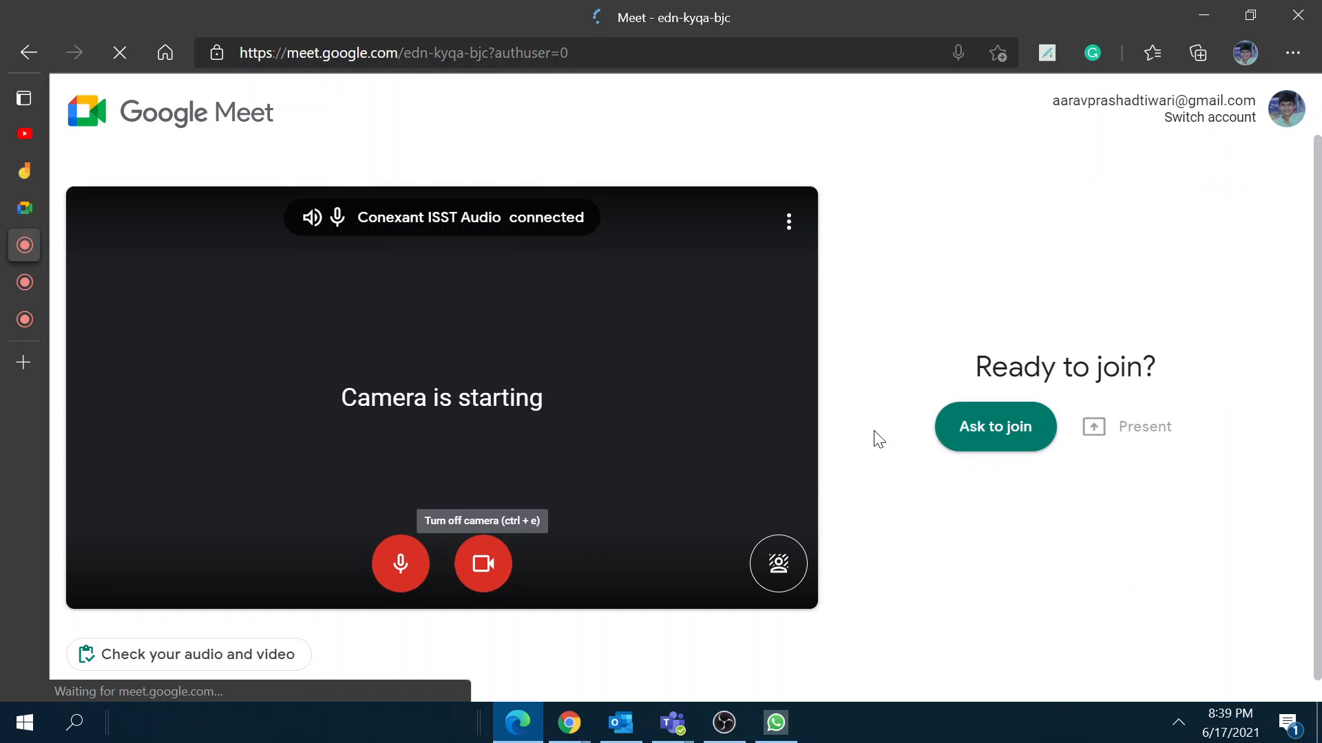
click(940, 444)
mouse_move(24, 352)
click(50, 319)
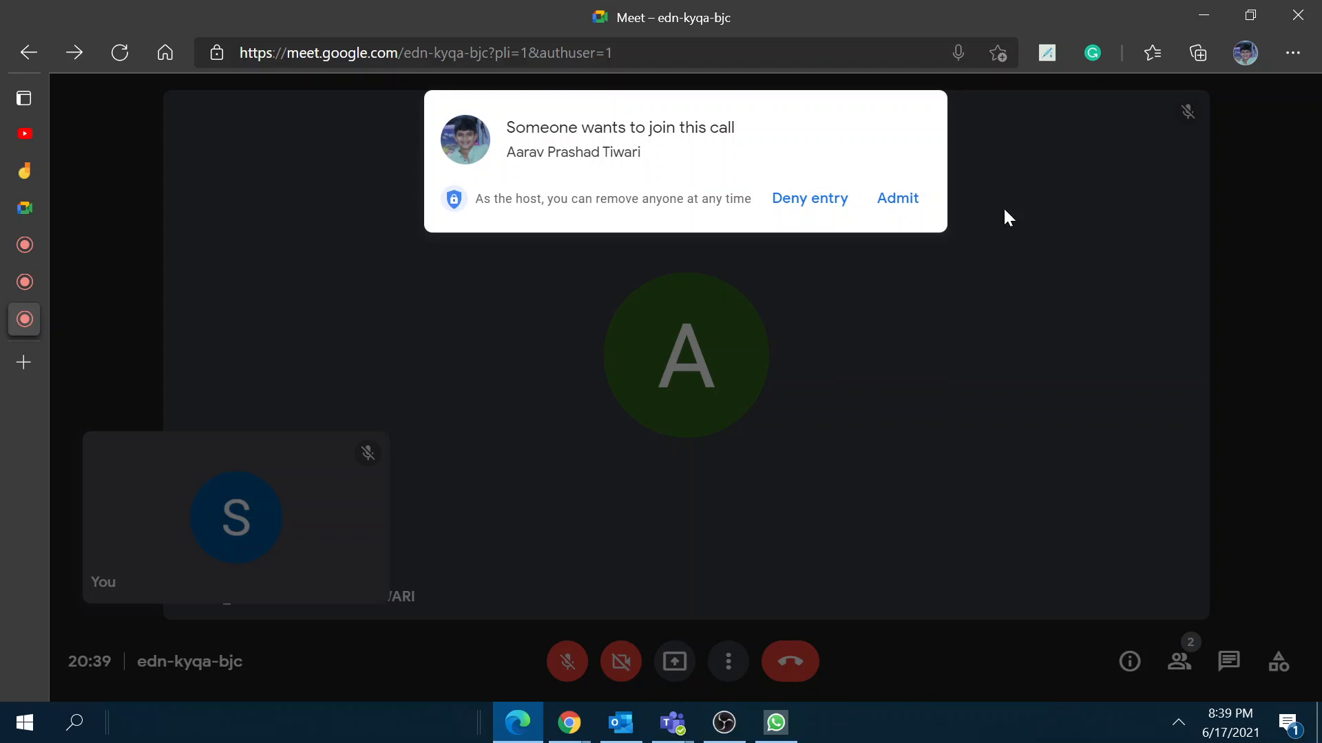
Step: Admit the waiting third account and pin the participant with the profile photo to the main view
click(898, 198)
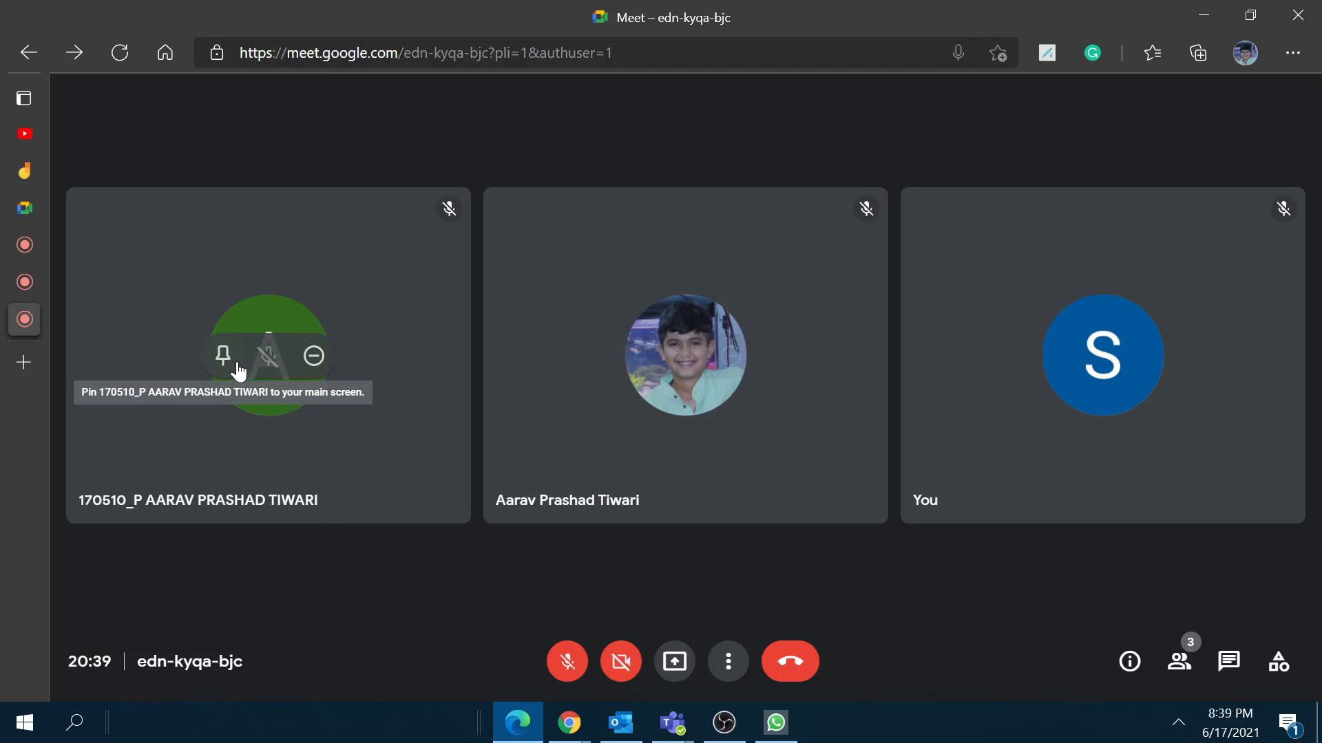
click(629, 357)
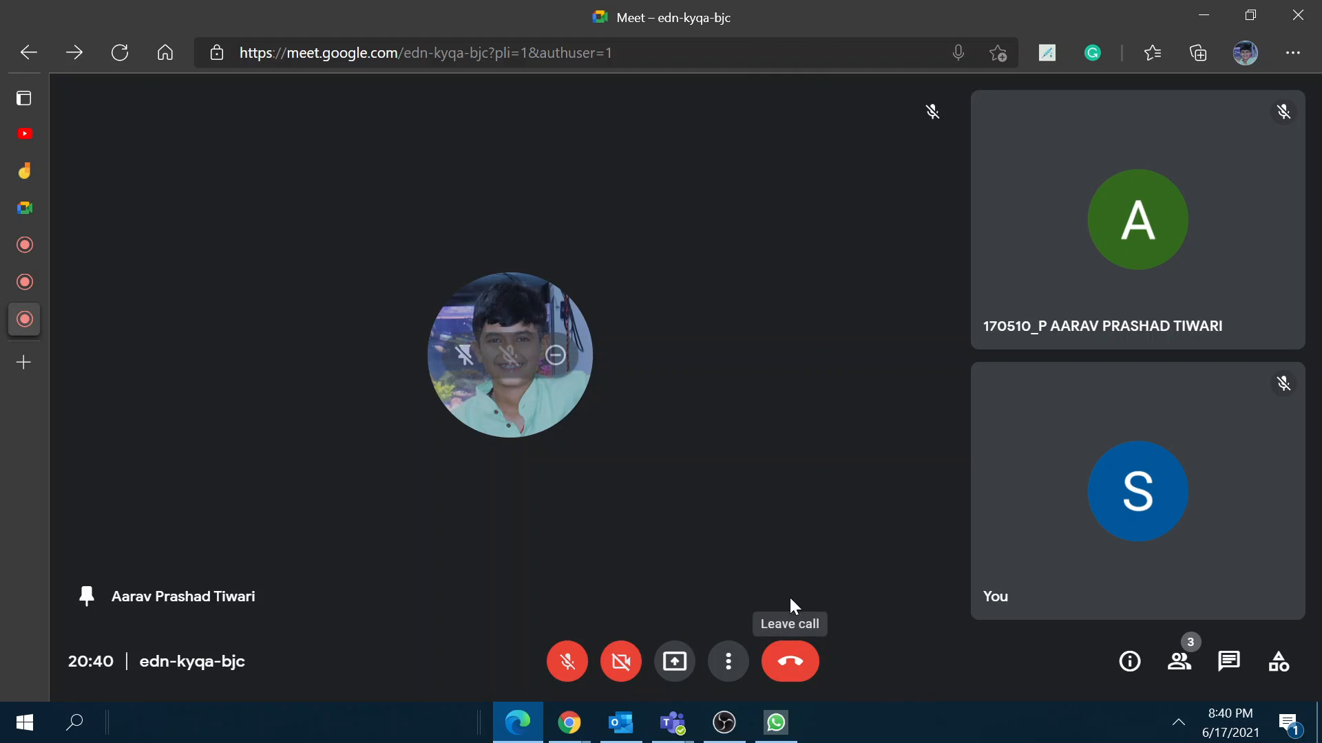
click(1130, 663)
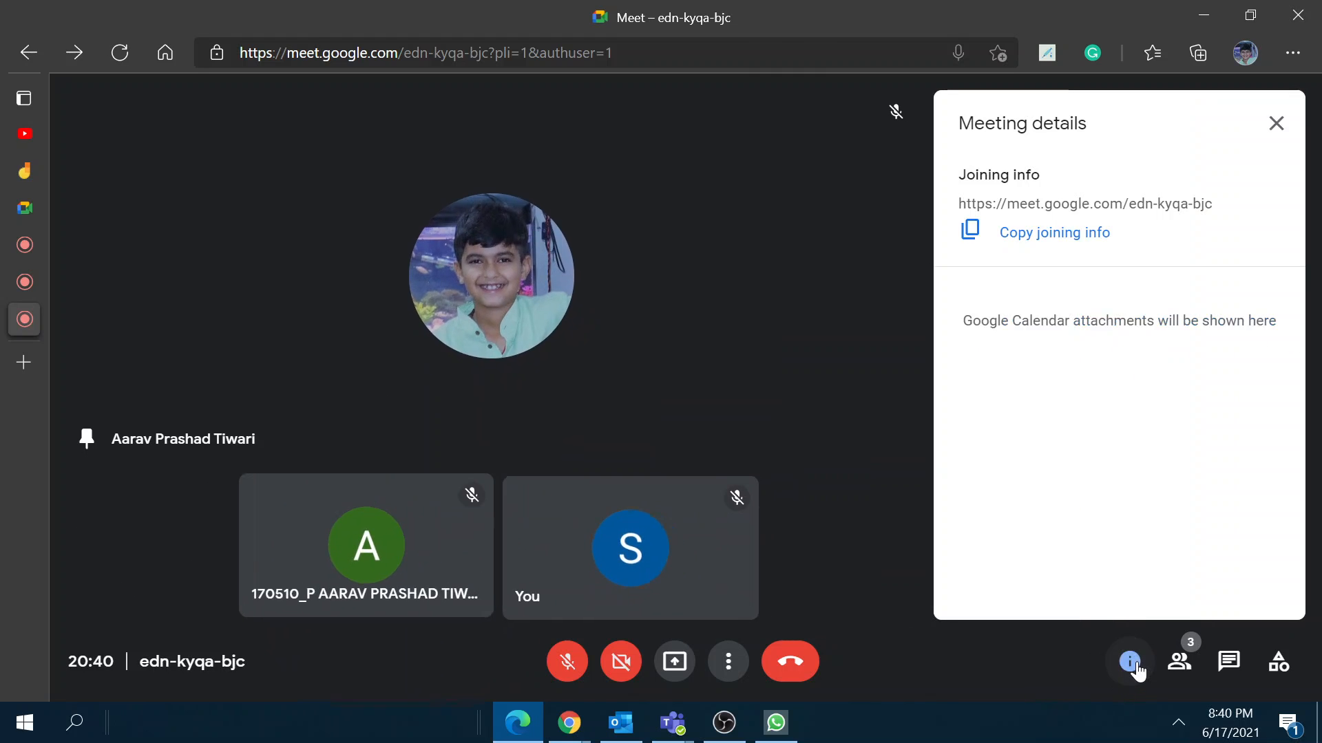
click(1131, 247)
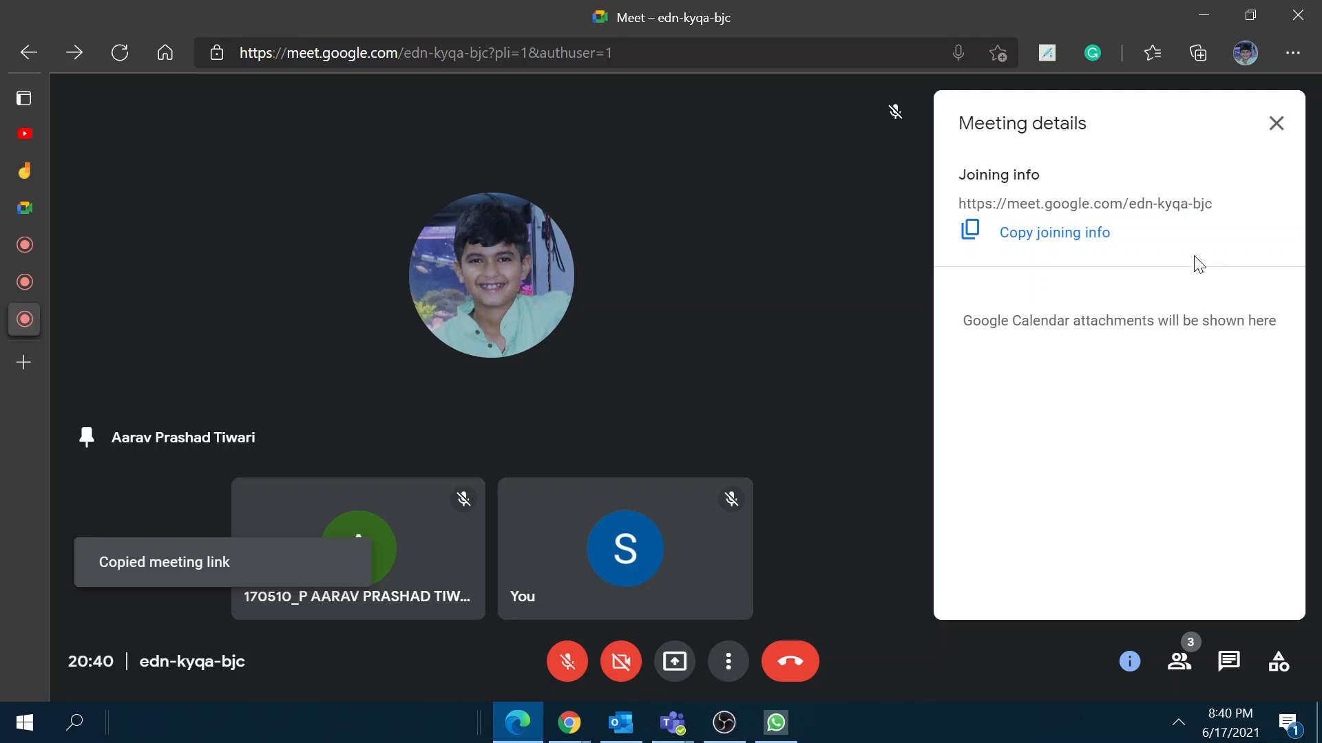
click(1276, 123)
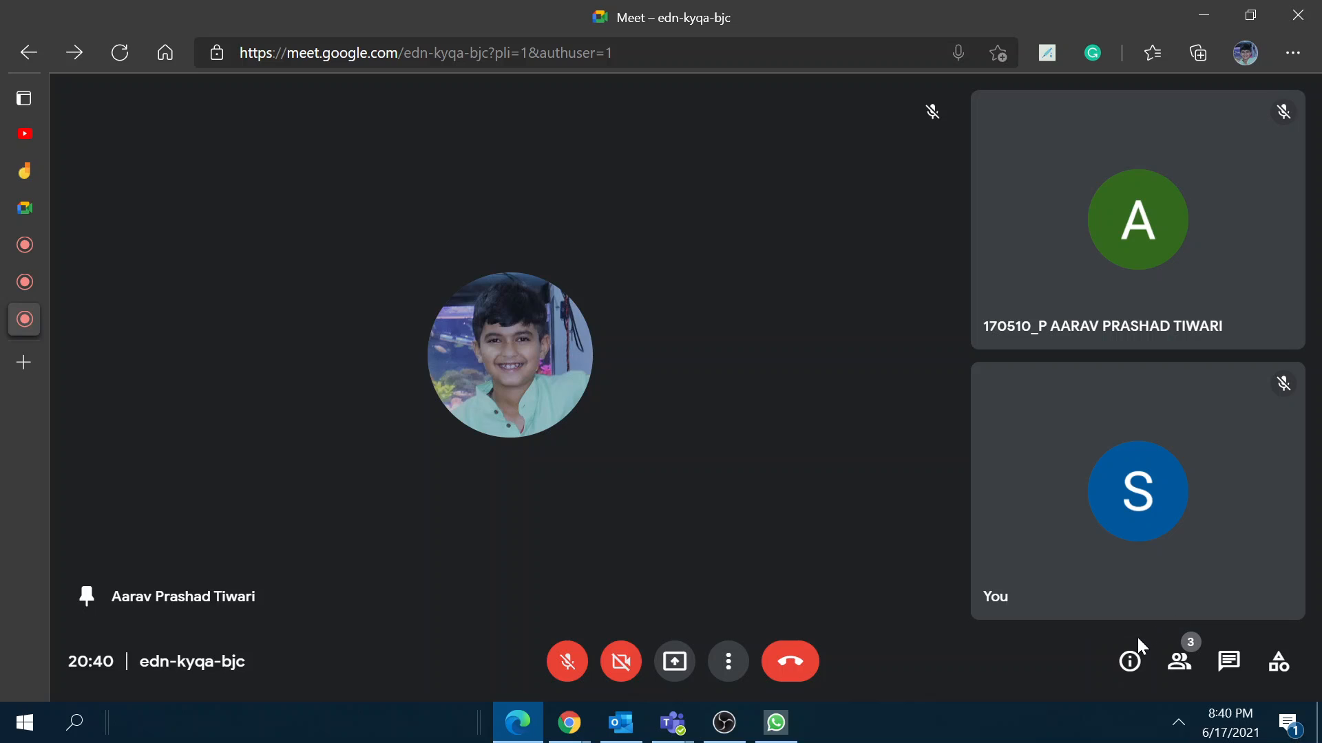
Step: Open Change layout from More options and raise the maximum displayed tiles to 49
click(726, 660)
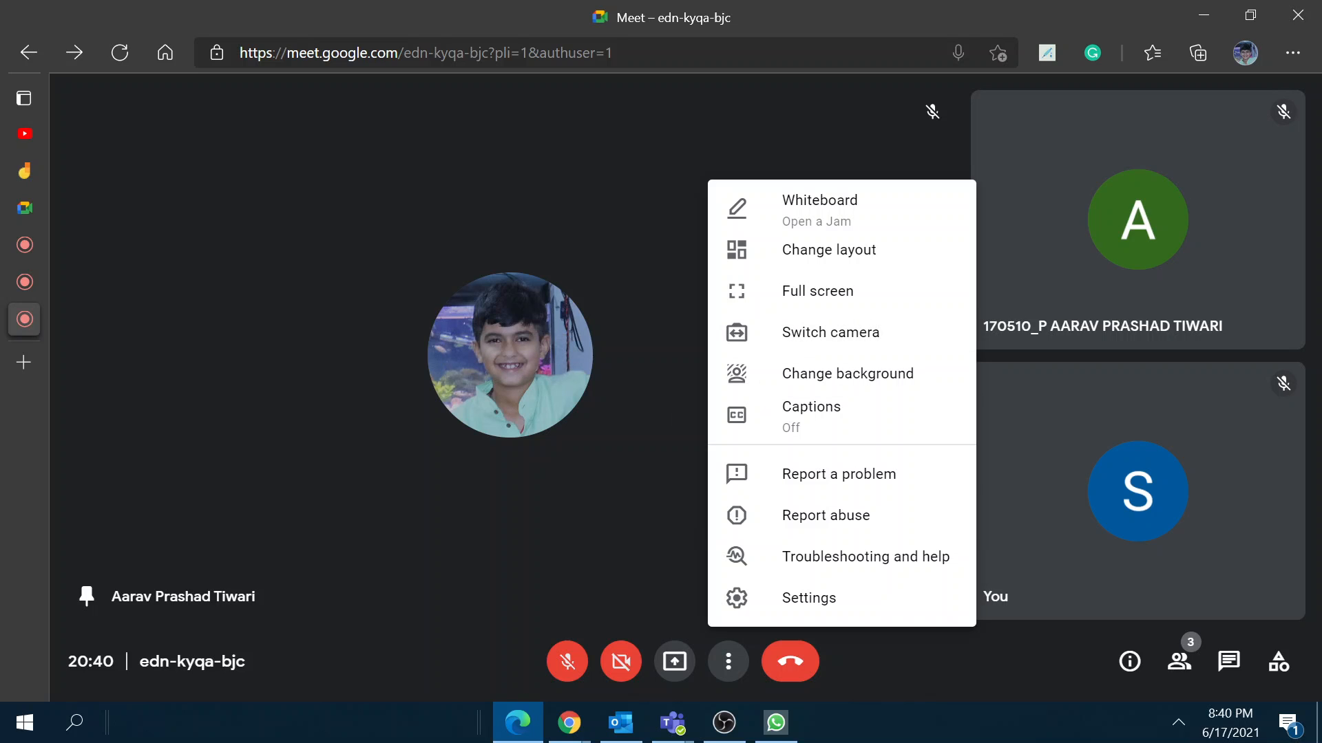
click(790, 249)
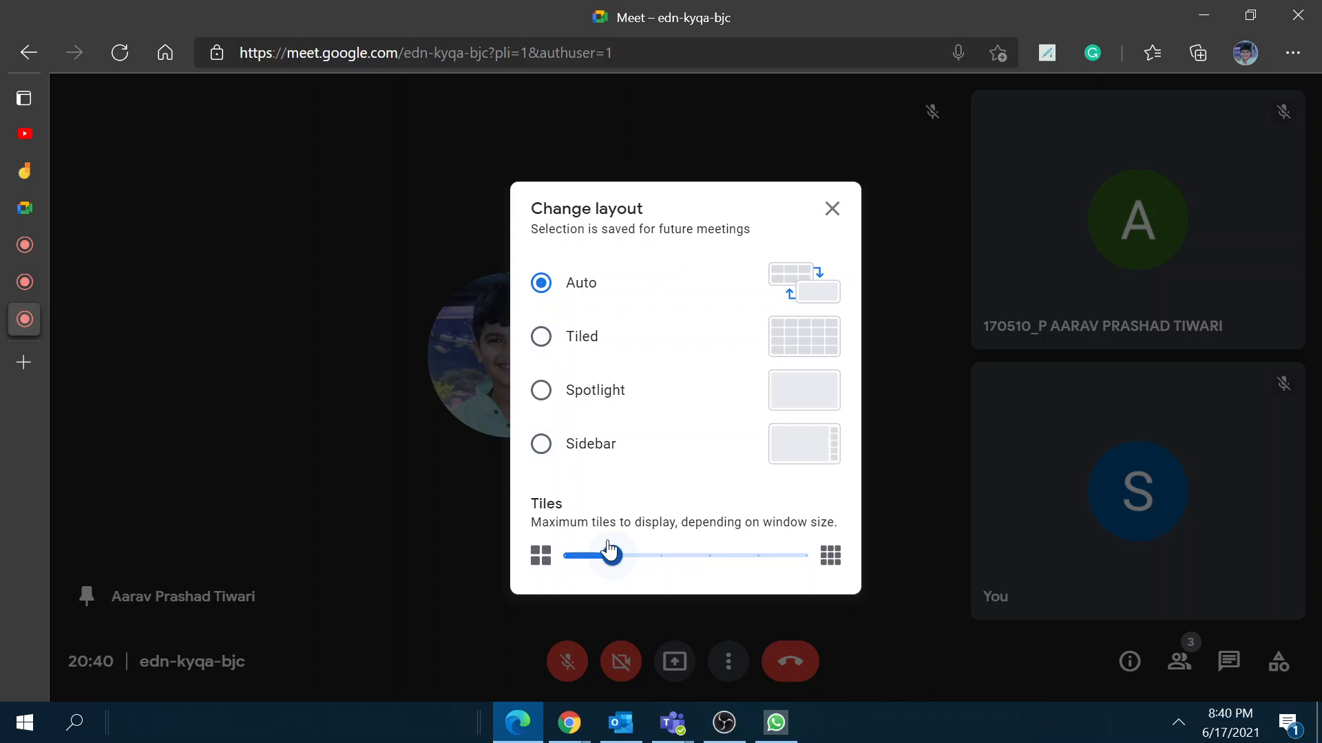
mouse_move(615, 559)
drag(615, 559, 809, 555)
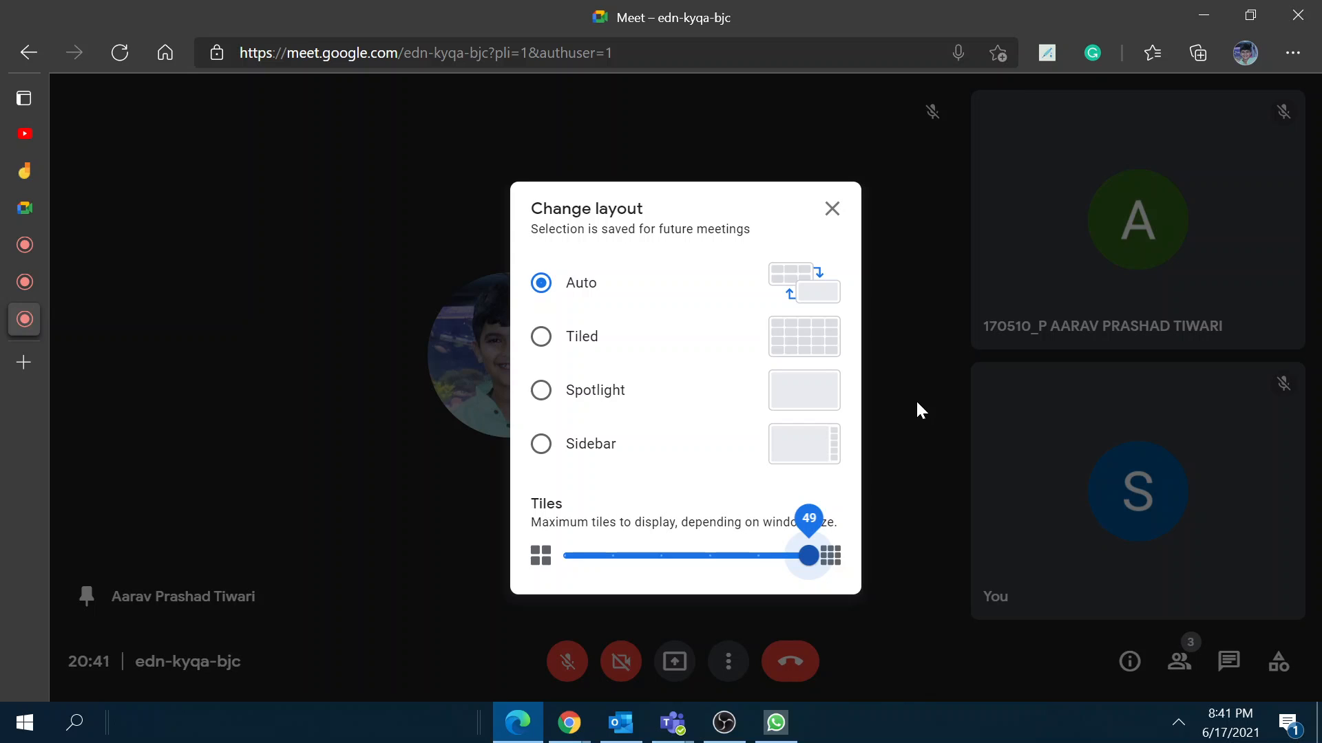
Step: Minimise OBS, then try the Spotlight and Tiled layouts before returning to Auto
click(724, 721)
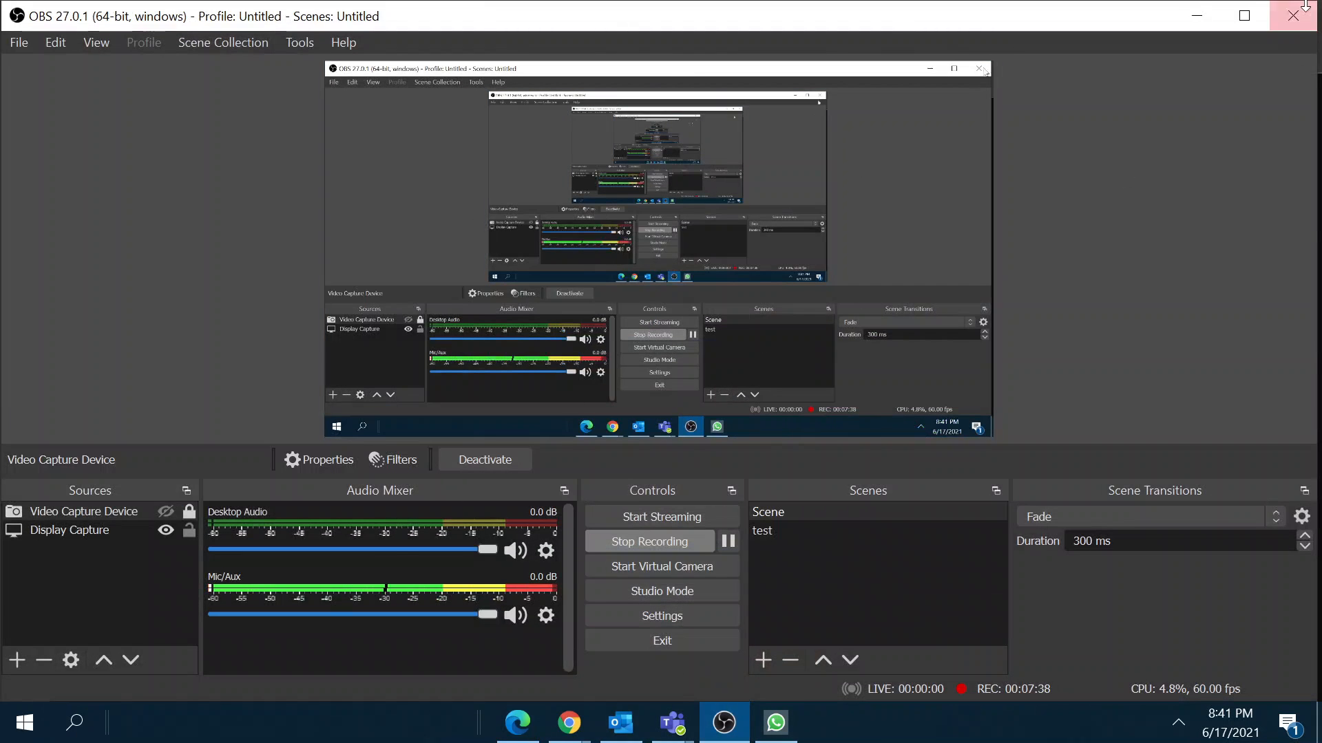
click(1197, 15)
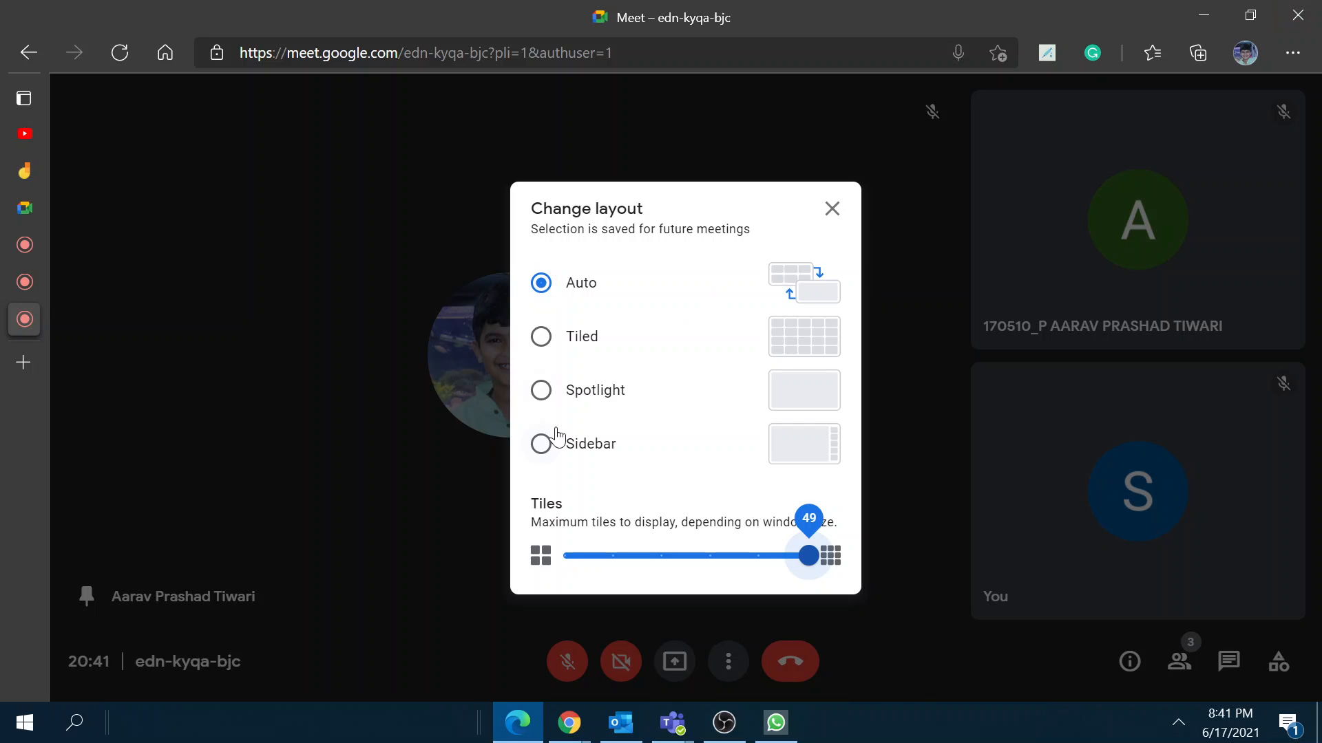
click(559, 392)
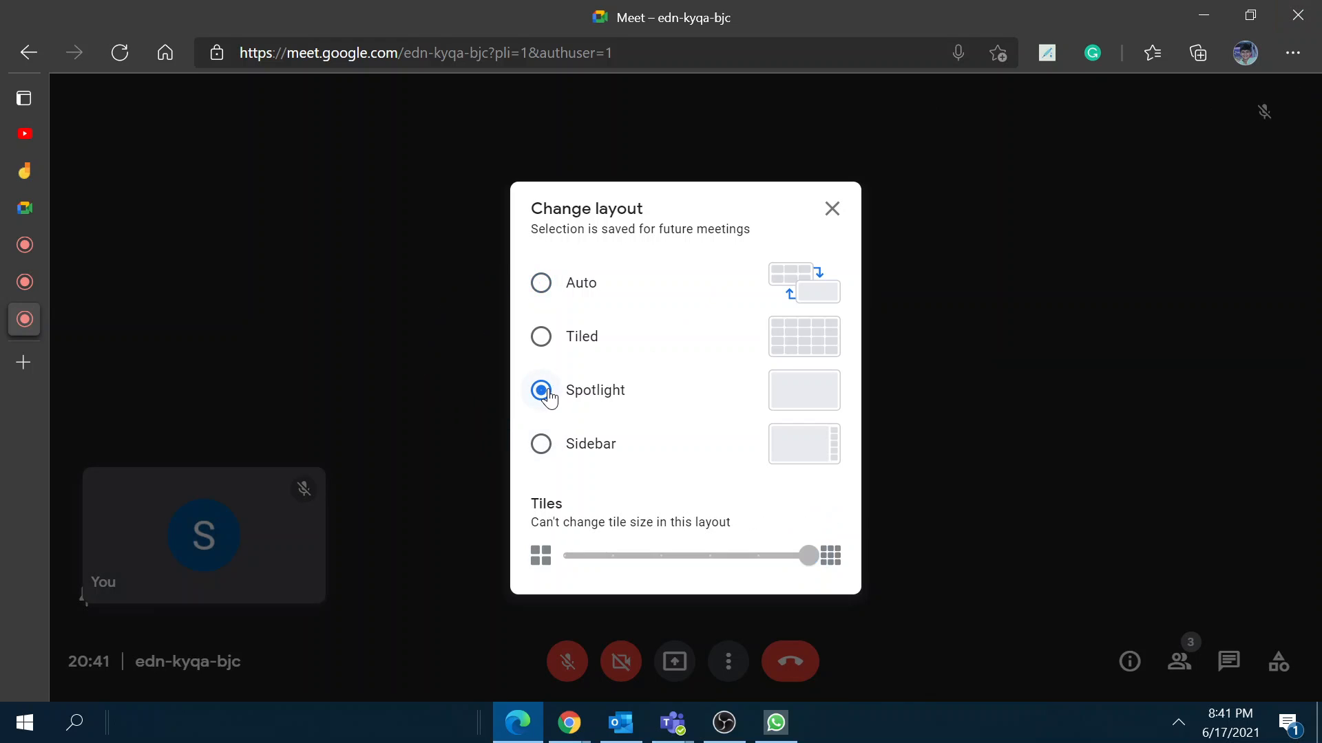
click(540, 338)
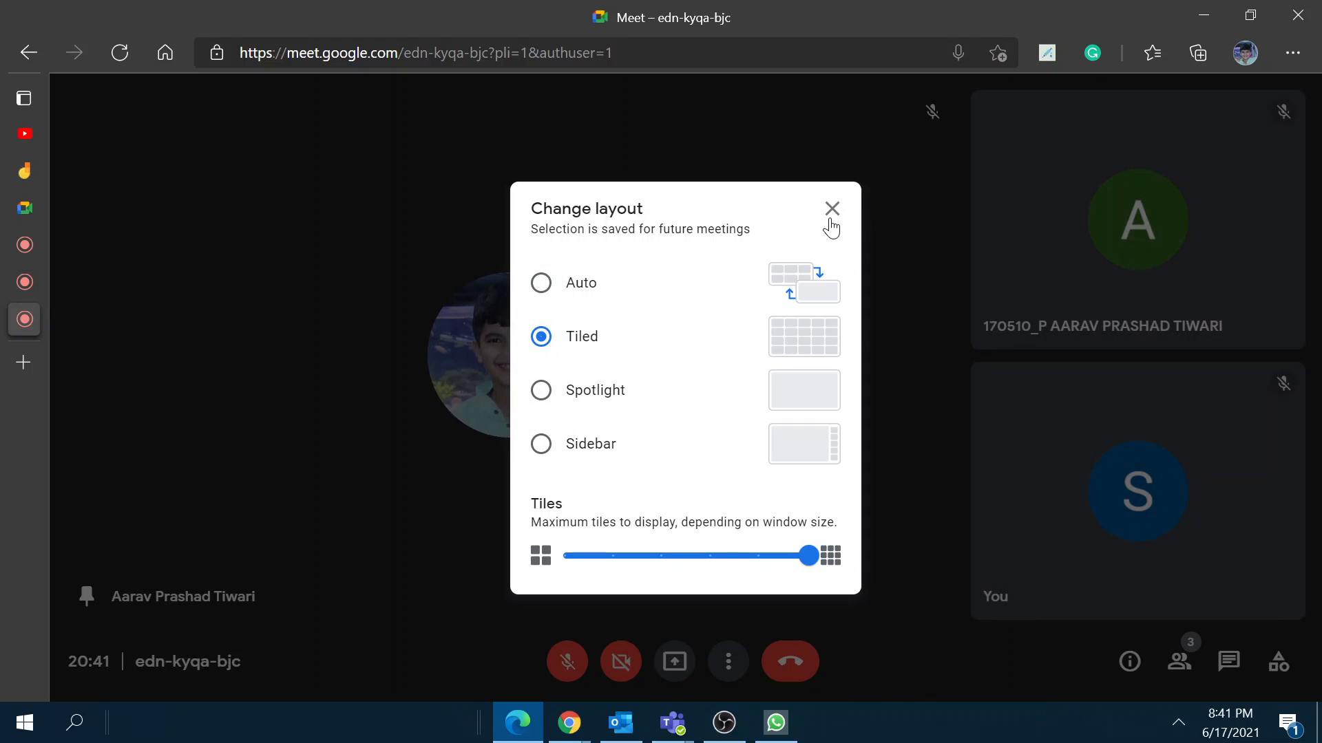
click(559, 288)
Step: Try the Spotlight and Sidebar layouts, settle back on Auto, and close the layout settings
click(540, 391)
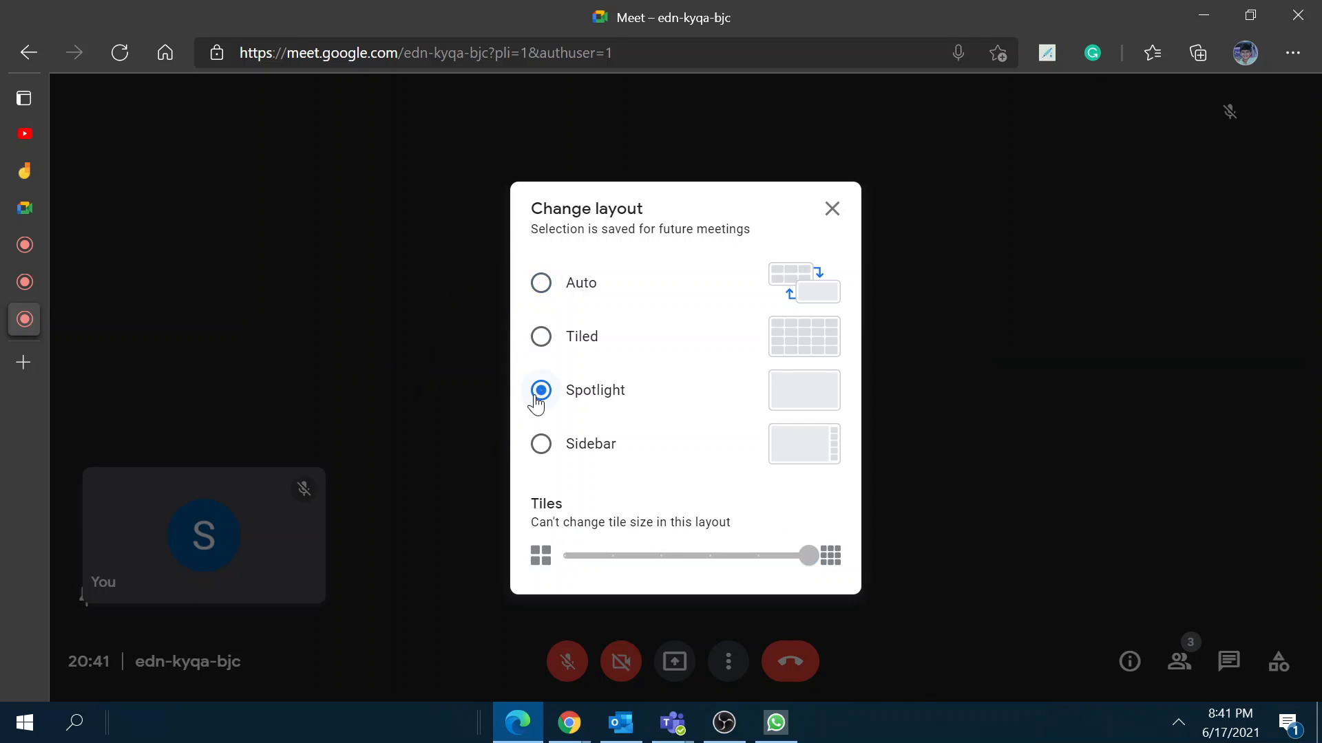
click(540, 447)
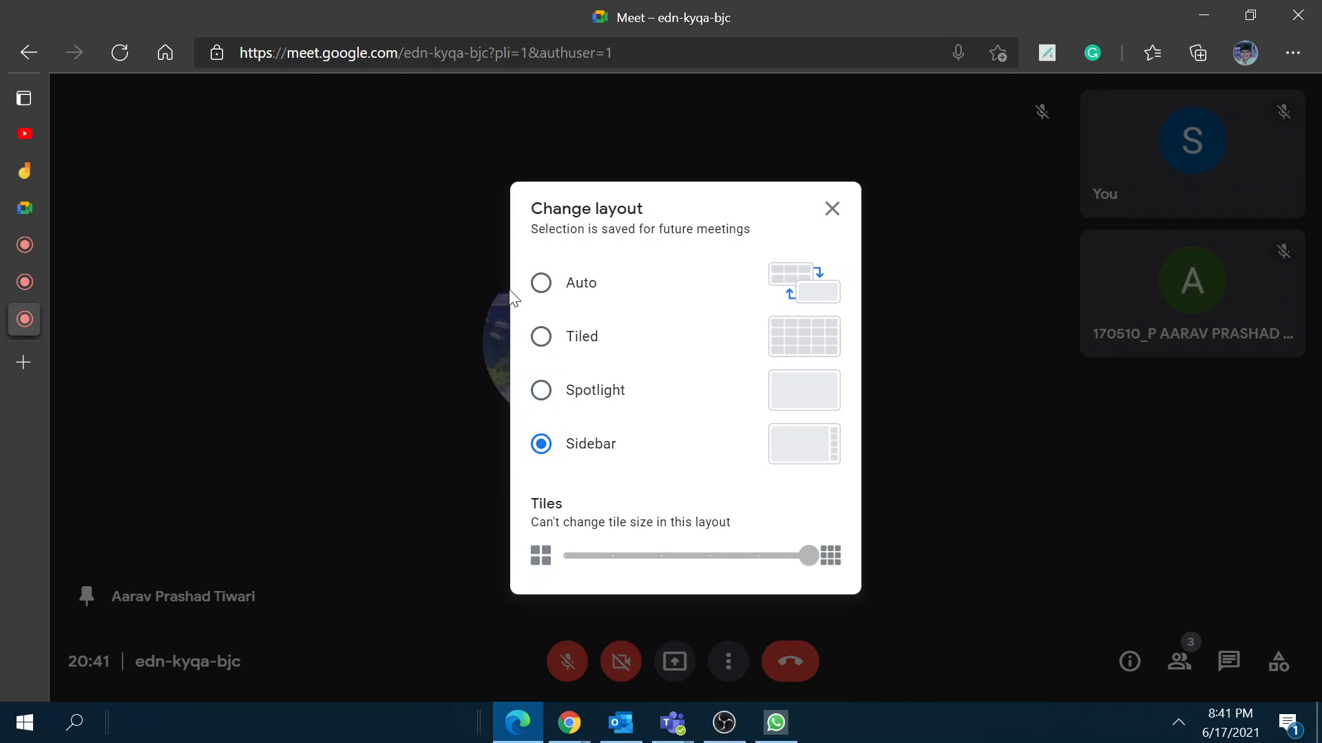
click(530, 279)
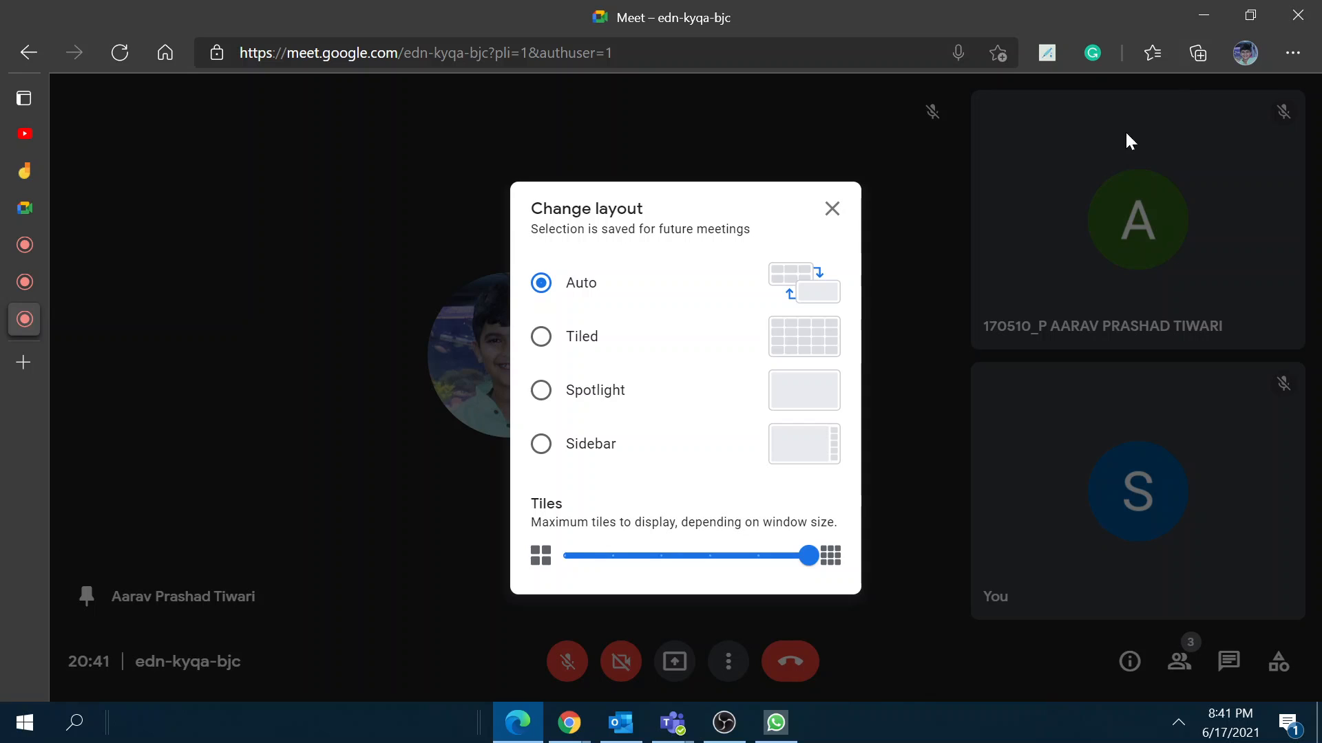
click(832, 208)
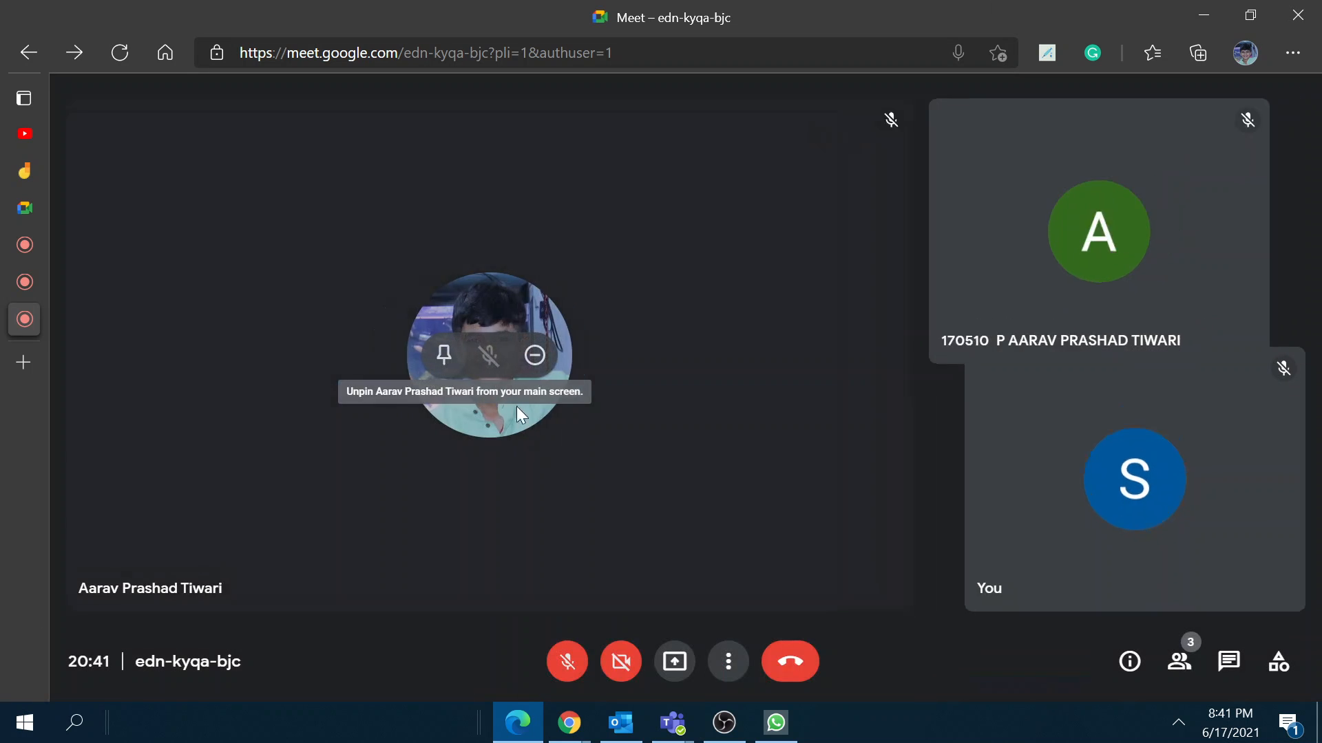
Step: Unpin the main tile, then briefly present the entire screen and stop sharing
click(437, 351)
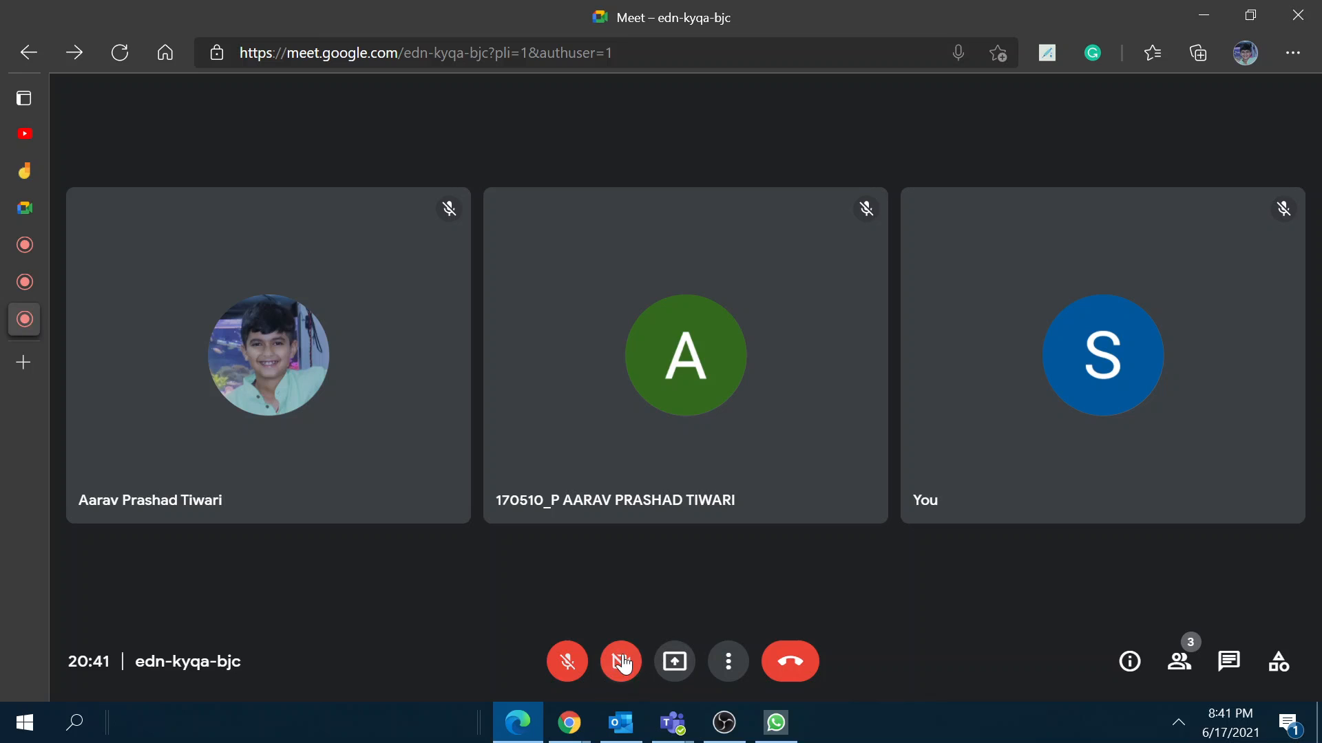
click(677, 665)
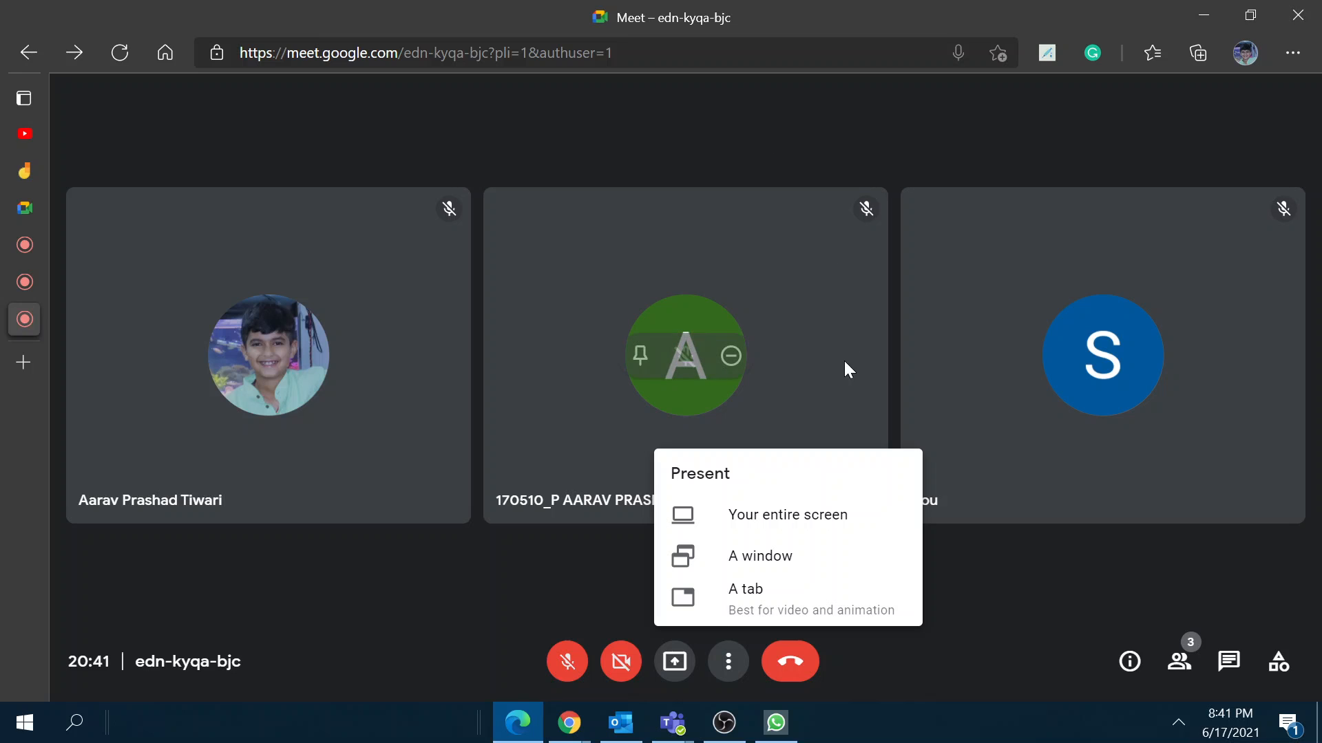
click(734, 521)
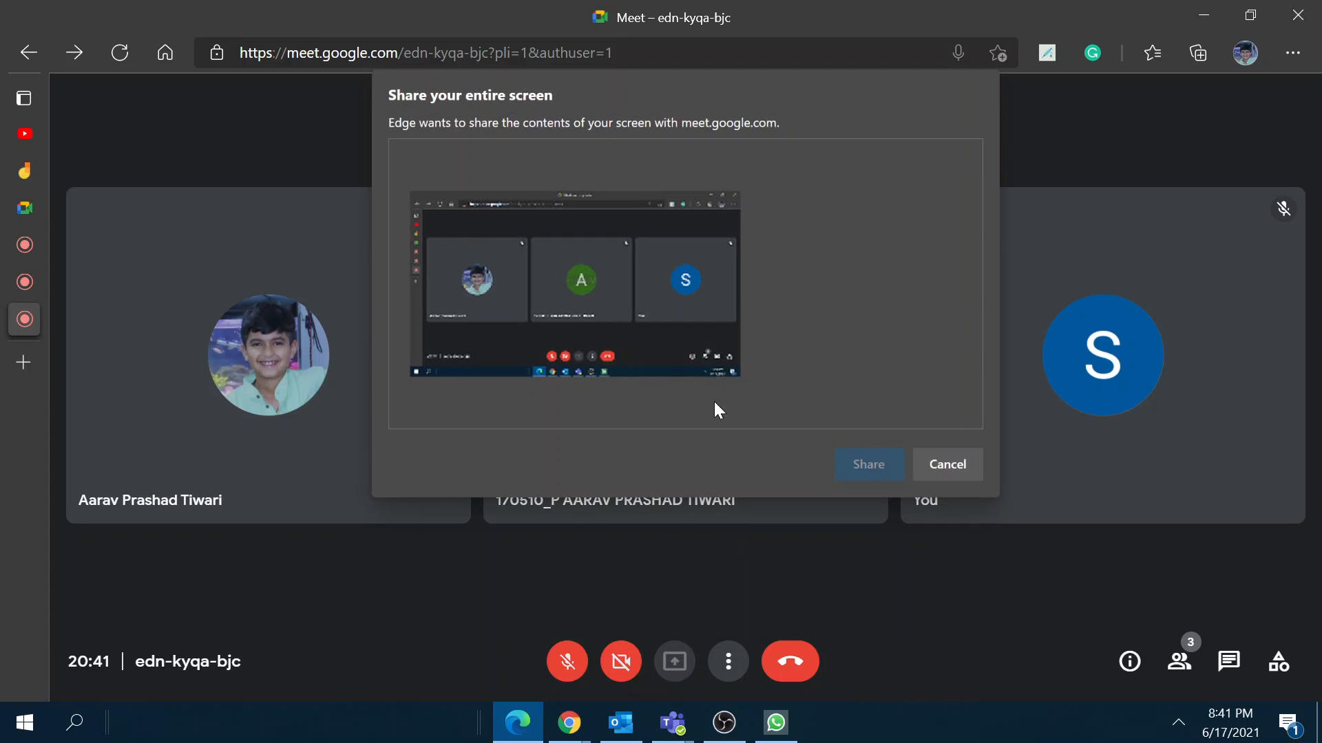
click(651, 306)
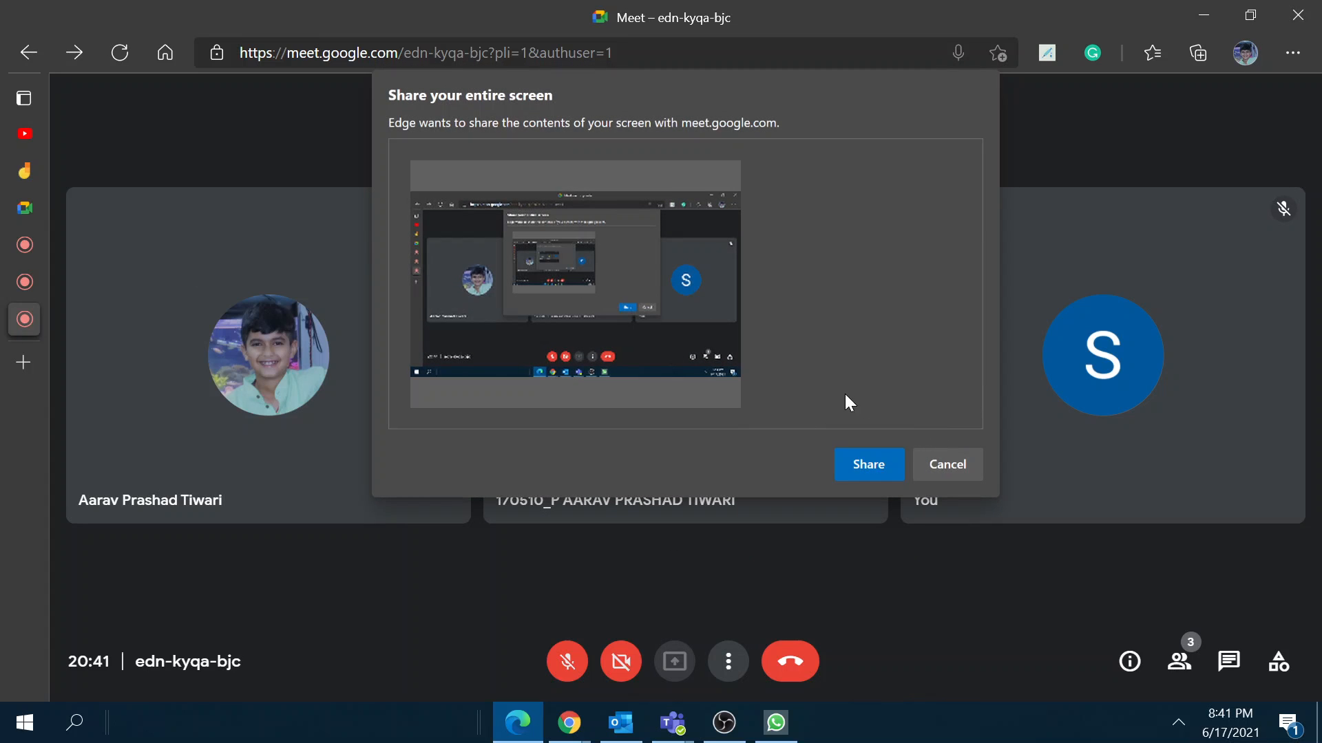
click(869, 465)
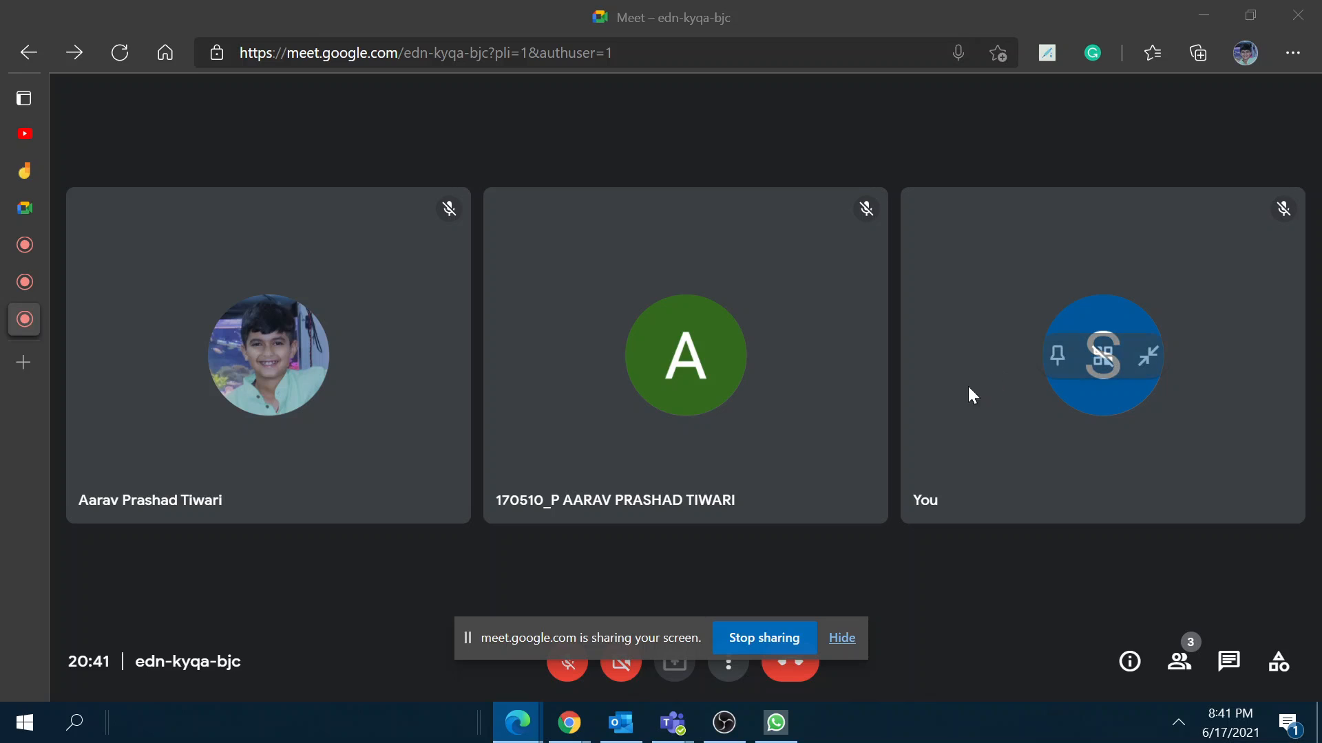
click(786, 640)
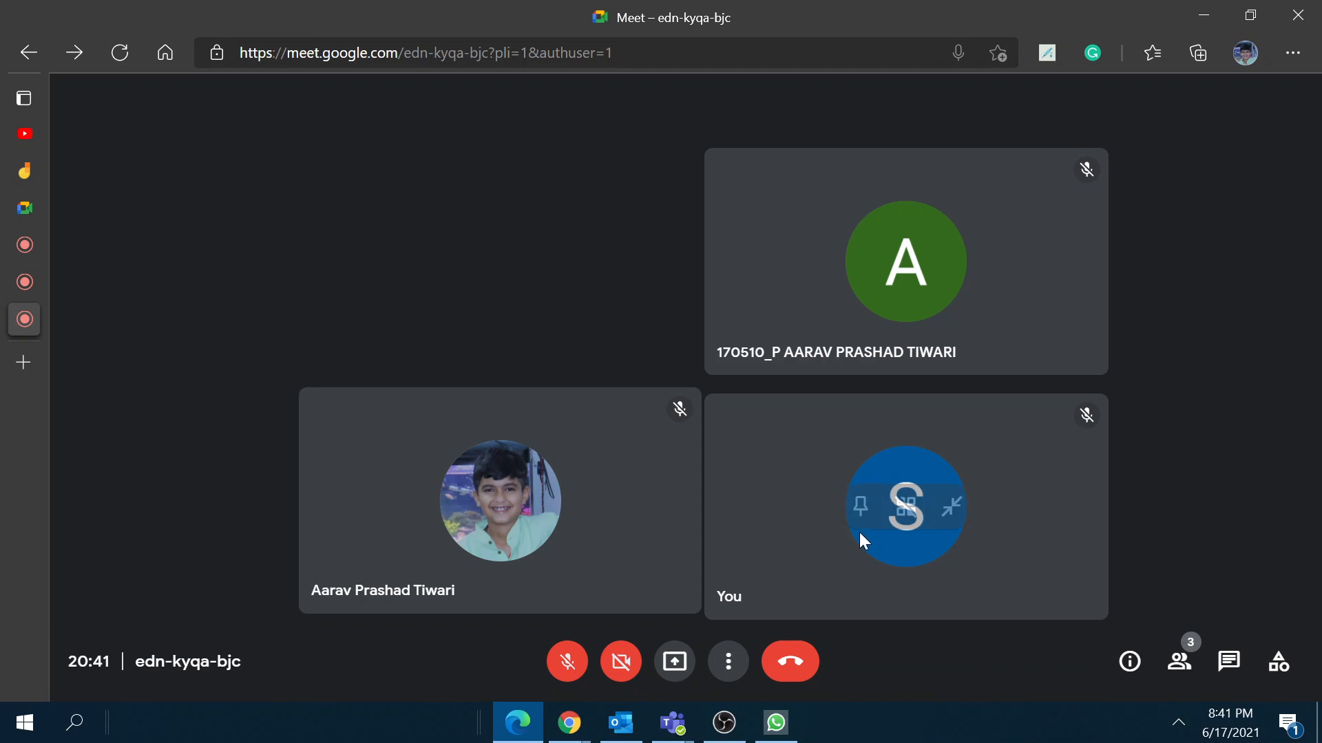
Step: Open the More options and Present now menus, then dismiss them
click(728, 662)
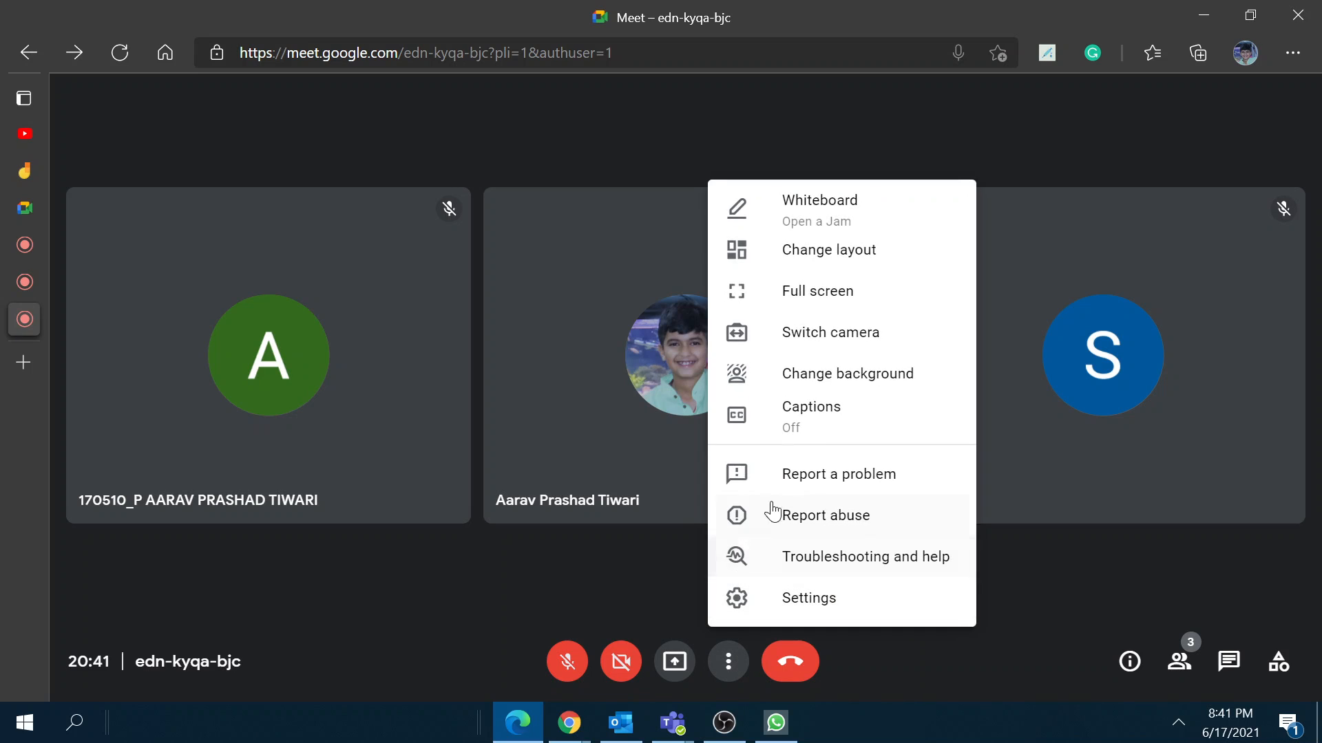
click(674, 661)
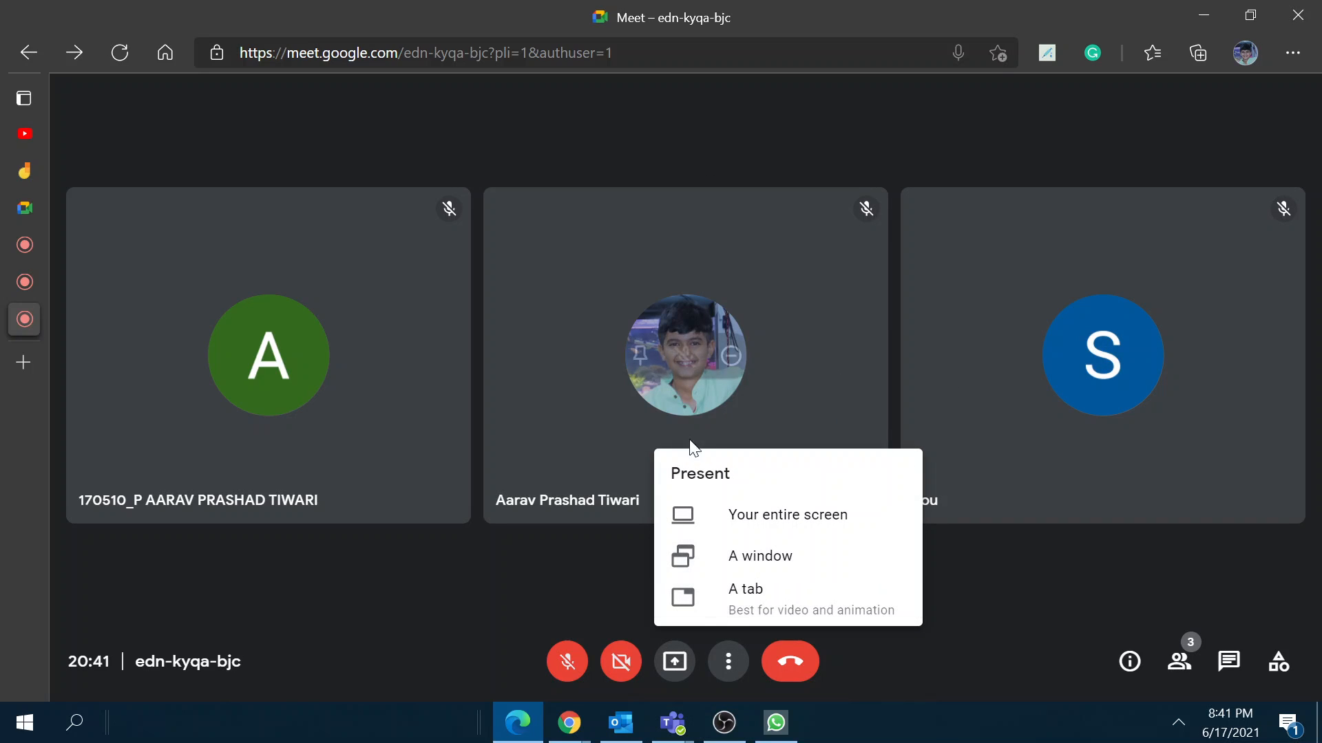
click(442, 454)
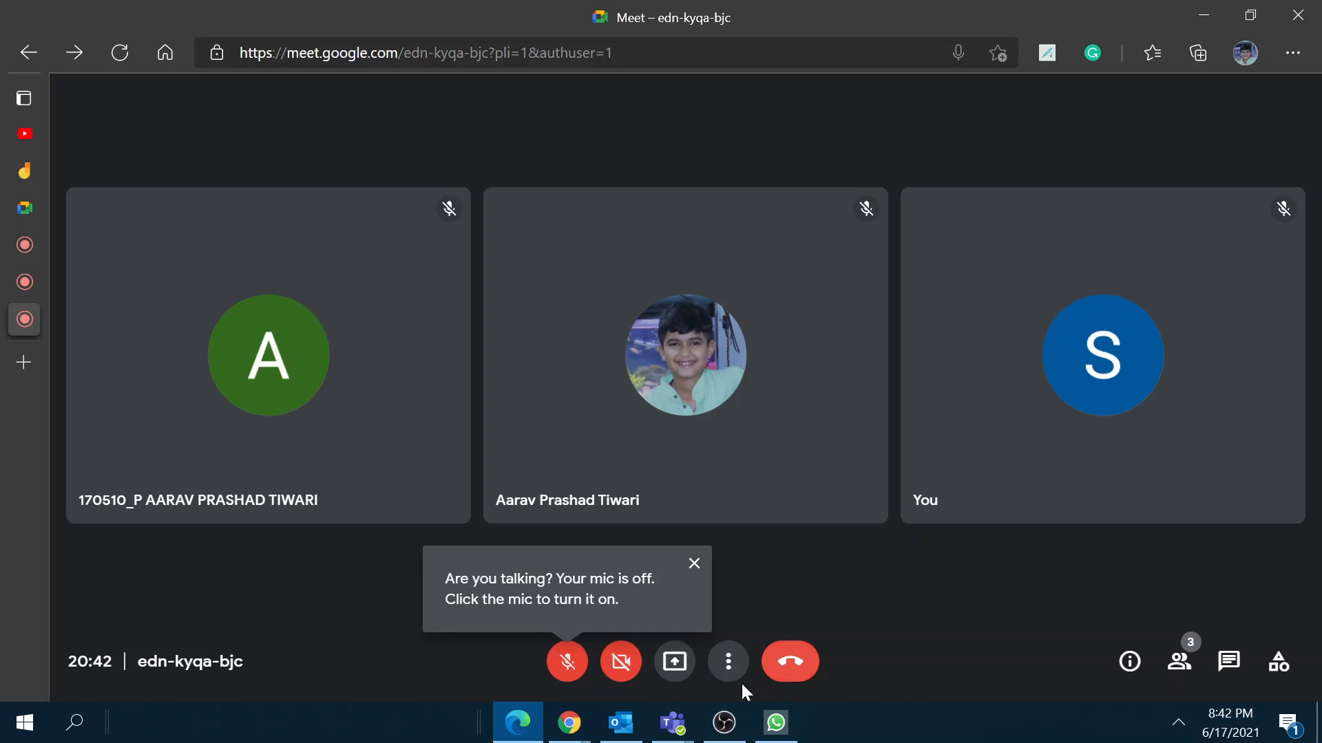
Step: Leave the call on both Google accounts' Meet tabs
click(12, 292)
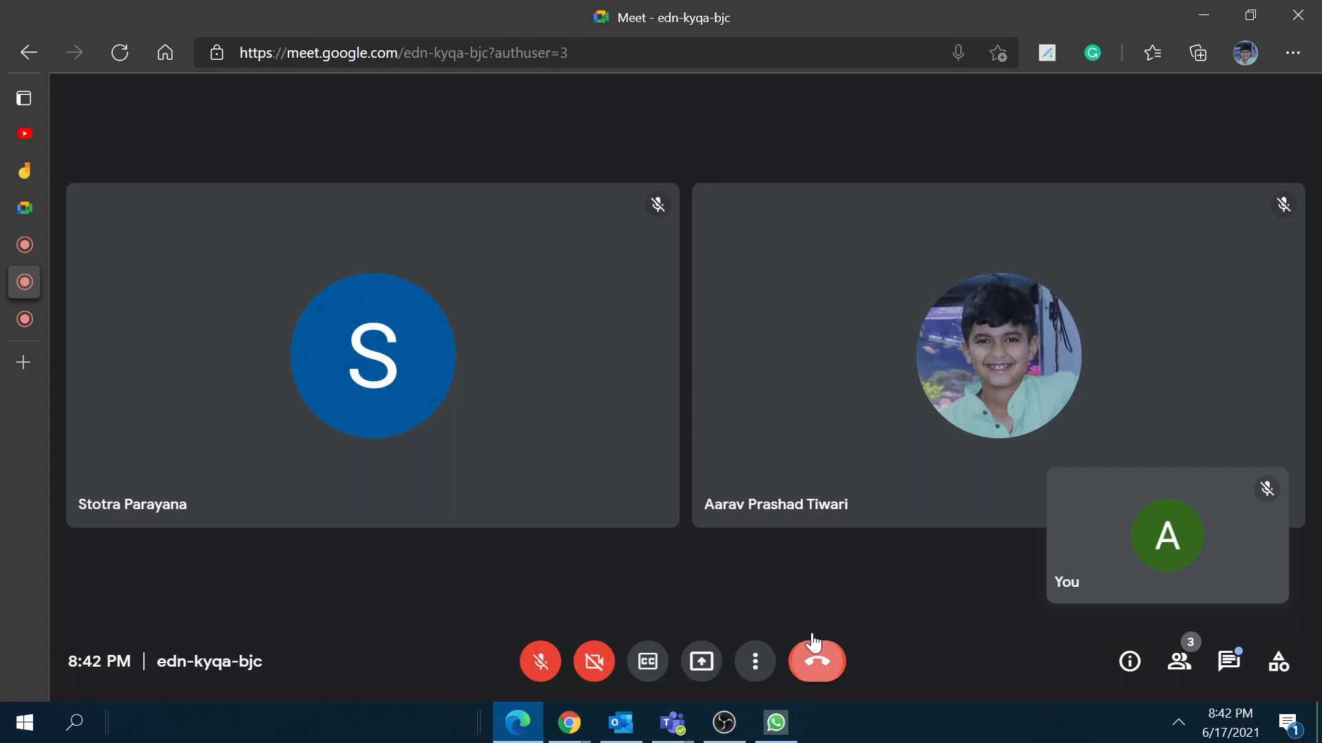
click(813, 647)
click(24, 245)
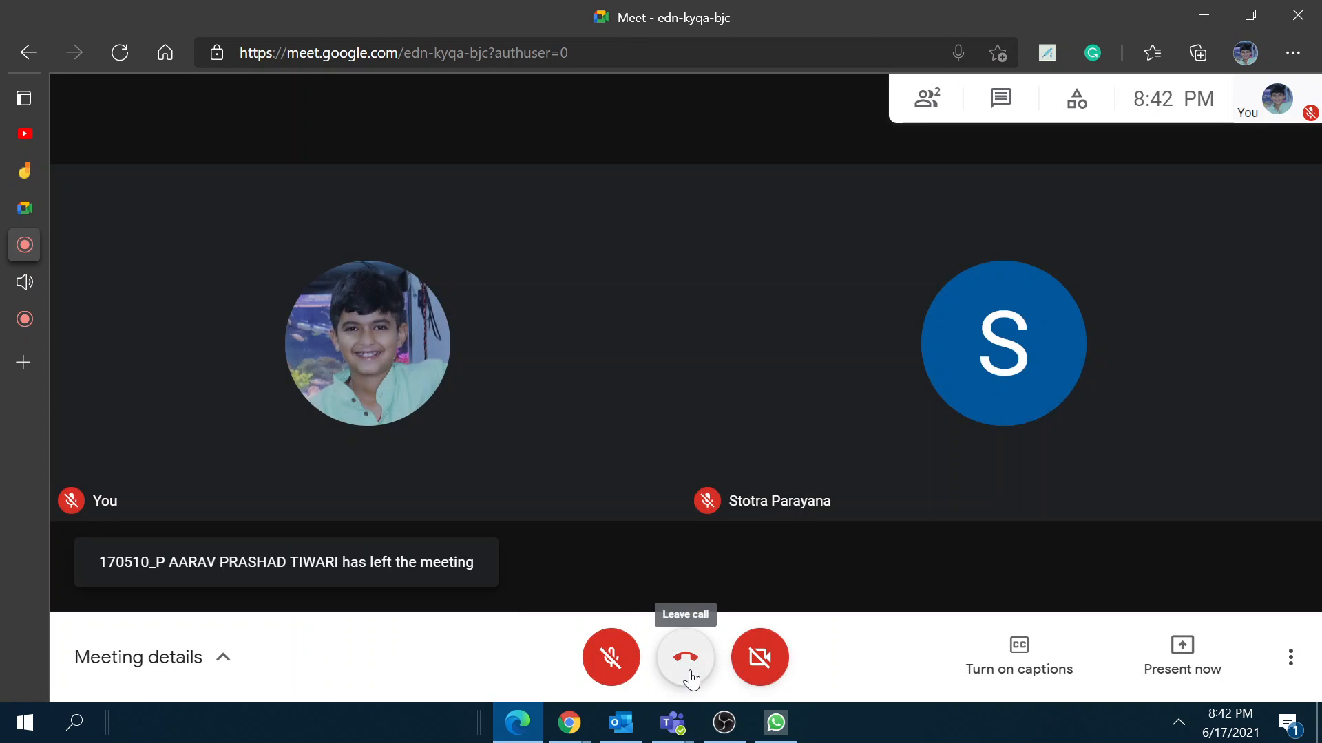
click(686, 657)
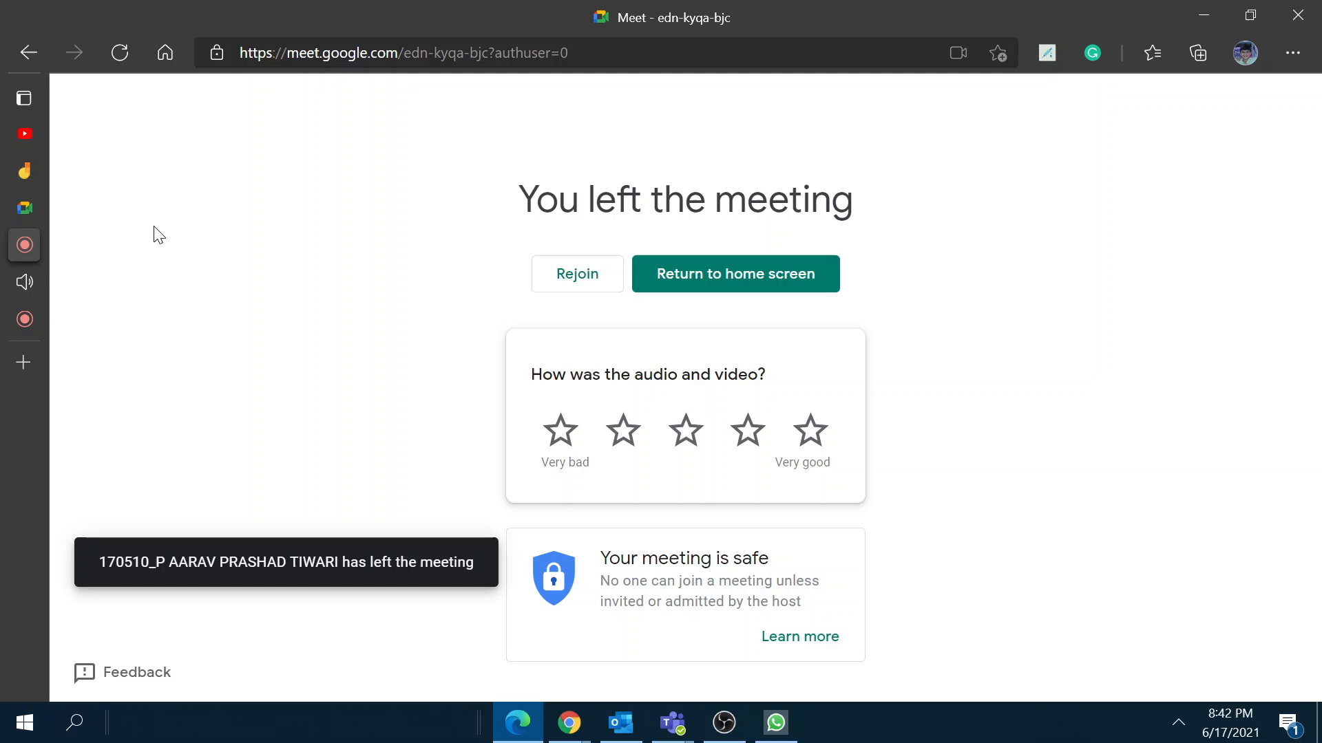
Step: From the Google Meet home tab, follow the 'Learn more' link to the Meet Help Centre
click(32, 210)
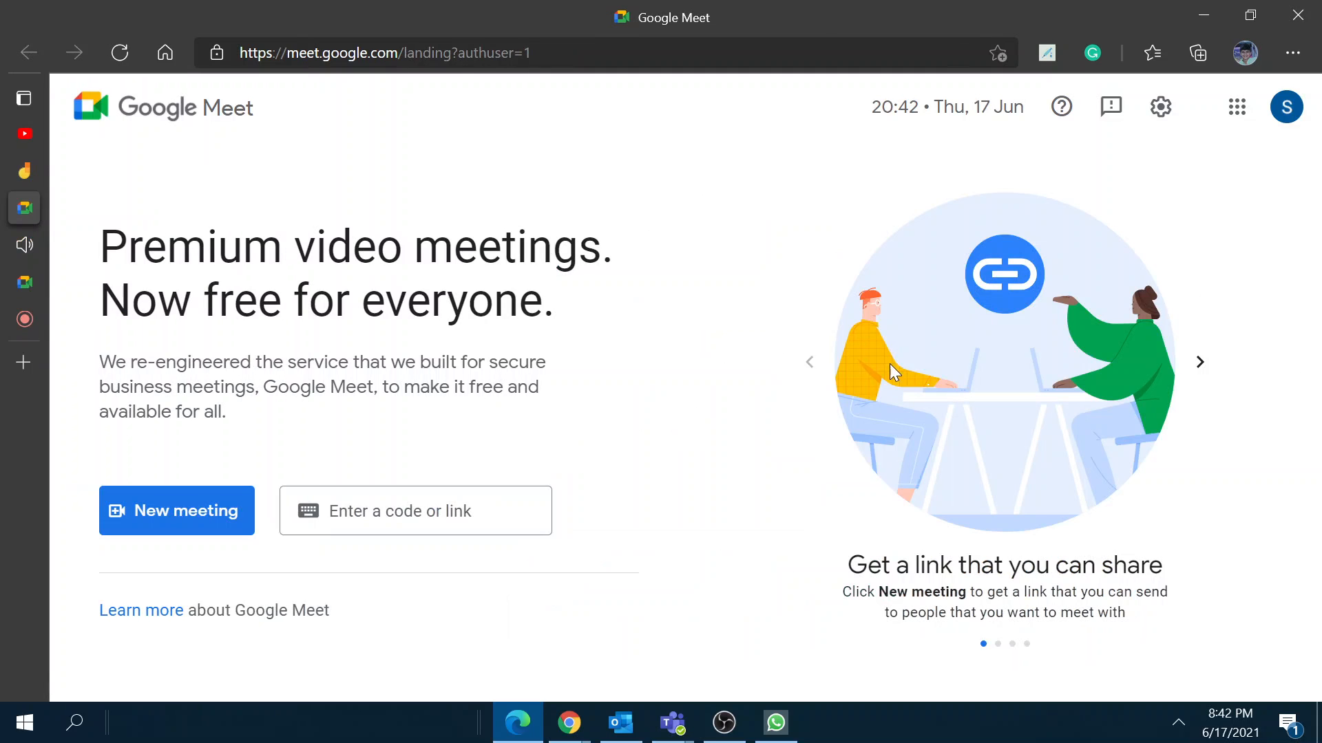
mouse_move(27, 323)
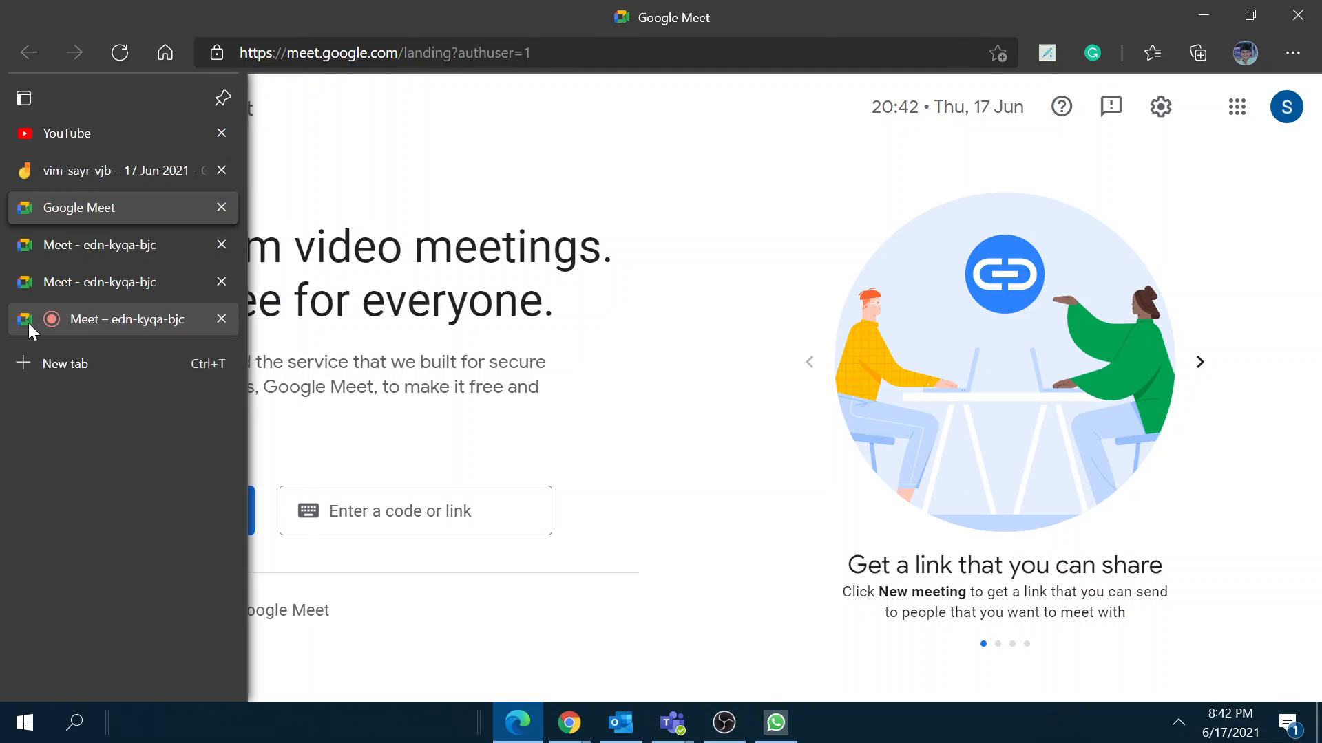
click(205, 361)
text(https://meet.google.com/edn-kyqa-bjc)
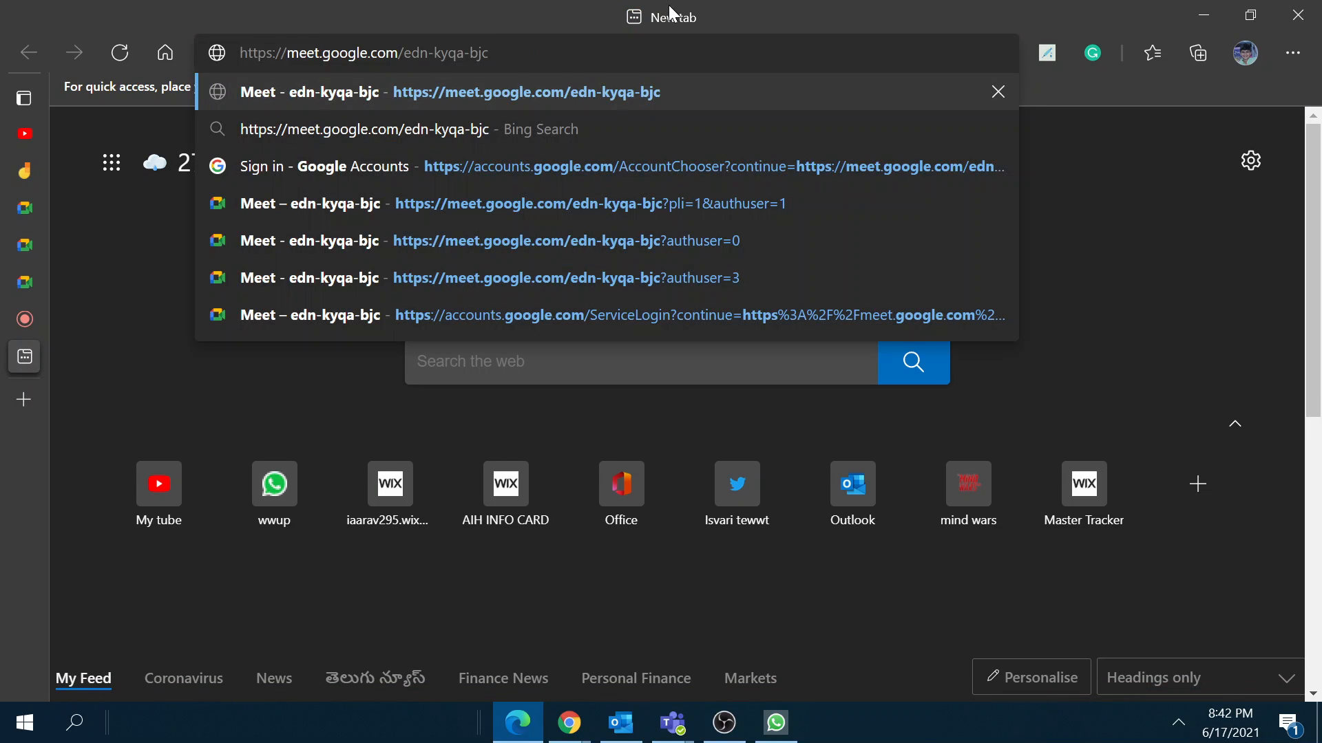
key(BackSpace)
key(BackSpace)
key(BackSpace)
key(BackSpace)
key(BackSpace)
key(BackSpace)
key(BackSpace)
key(BackSpace)
key(BackSpace)
key(BackSpace)
key(BackSpace)
key(BackSpace)
key(BackSpace)
key(BackSpace)
key(BackSpace)
key(BackSpace)
key(BackSpace)
key(BackSpace)
key(BackSpace)
key(BackSpace)
key(BackSpace)
key(BackSpace)
key(BackSpace)
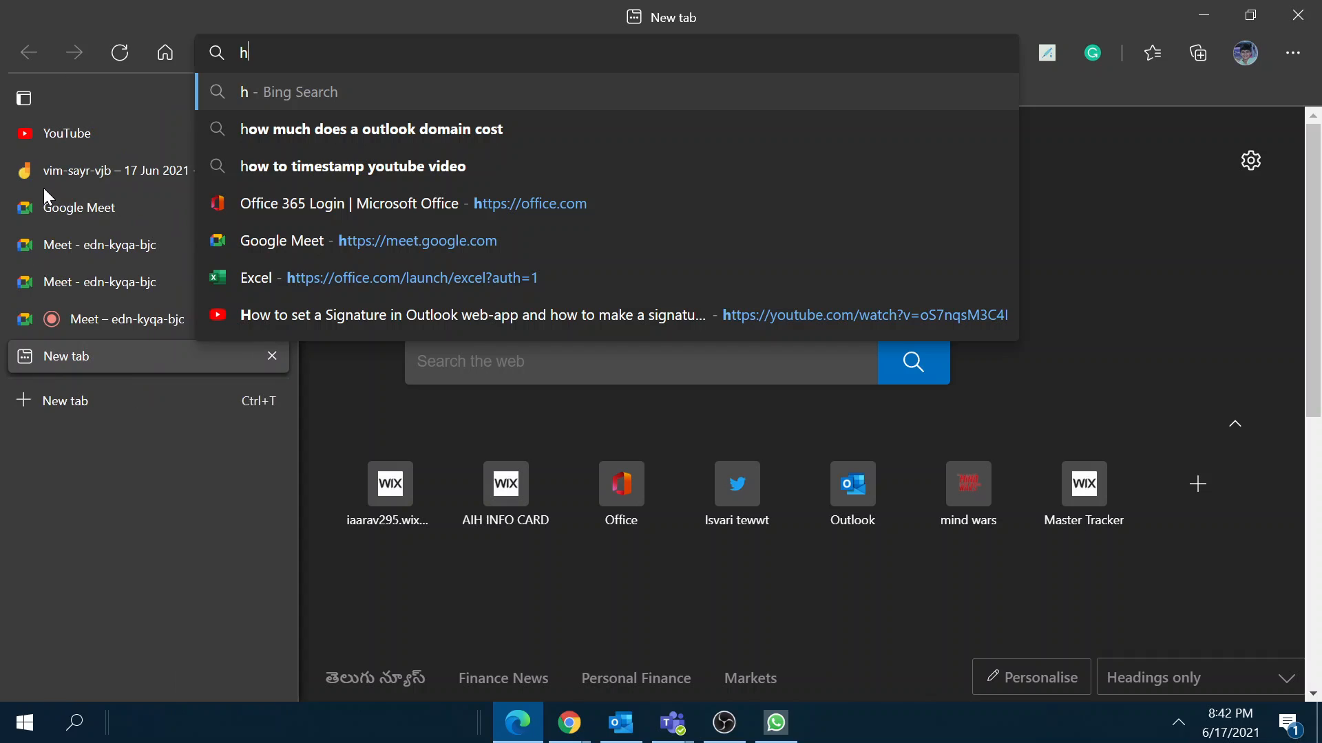
click(48, 219)
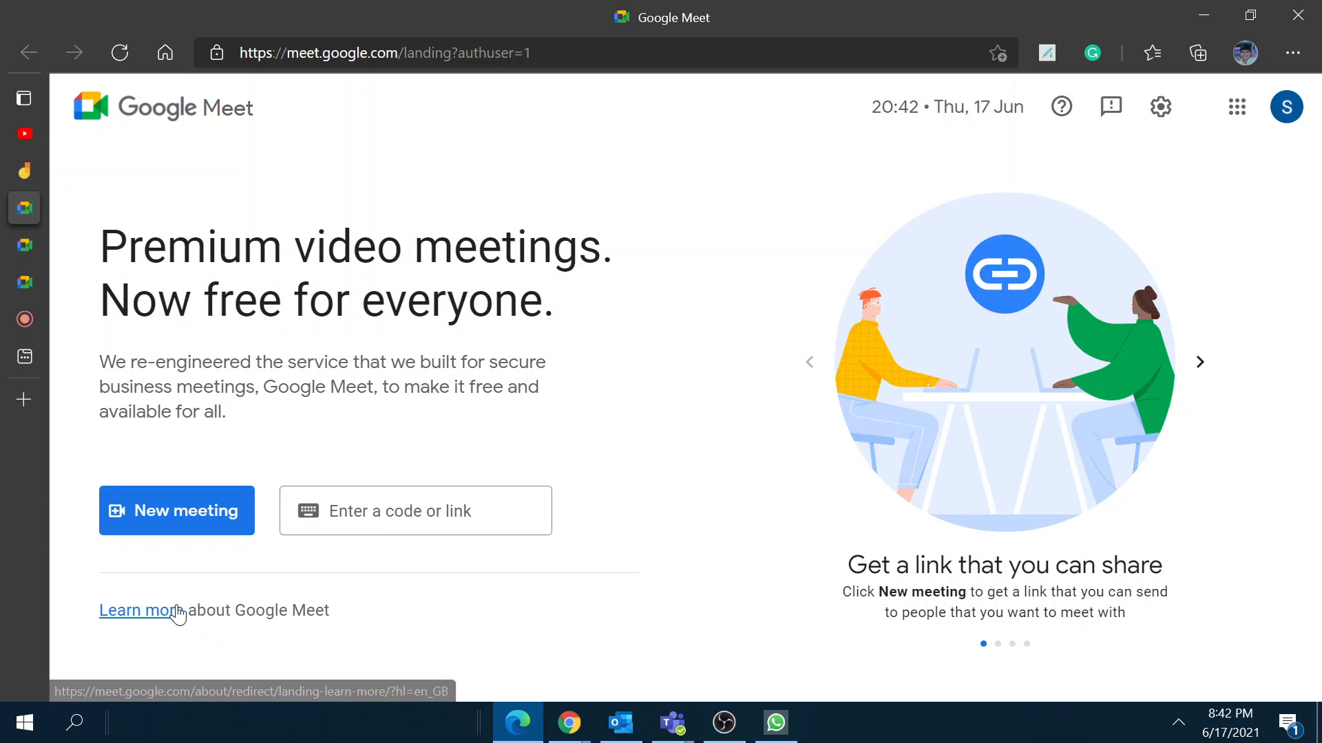
click(177, 611)
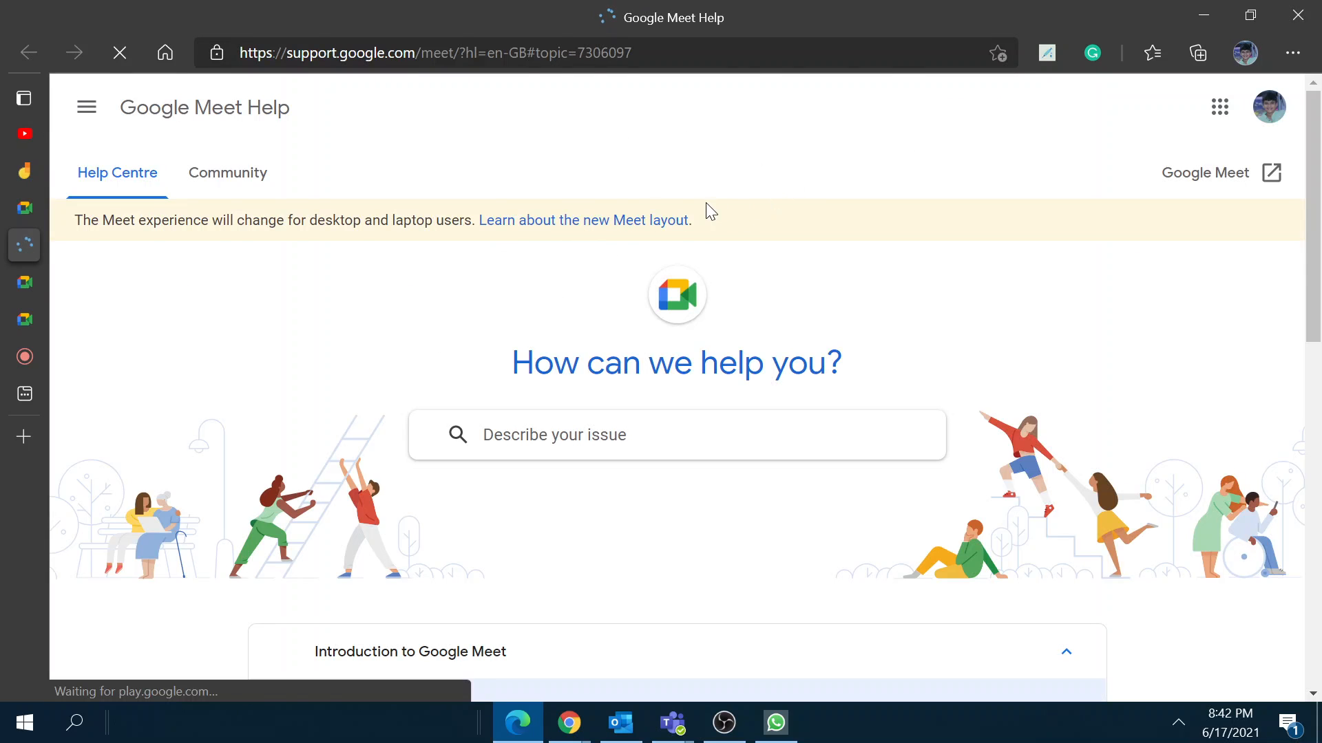
Step: Open 'Learn about the new Meet layout' and scroll through the Visual updates thread's replies
click(604, 222)
scroll(540, 420, down, 7)
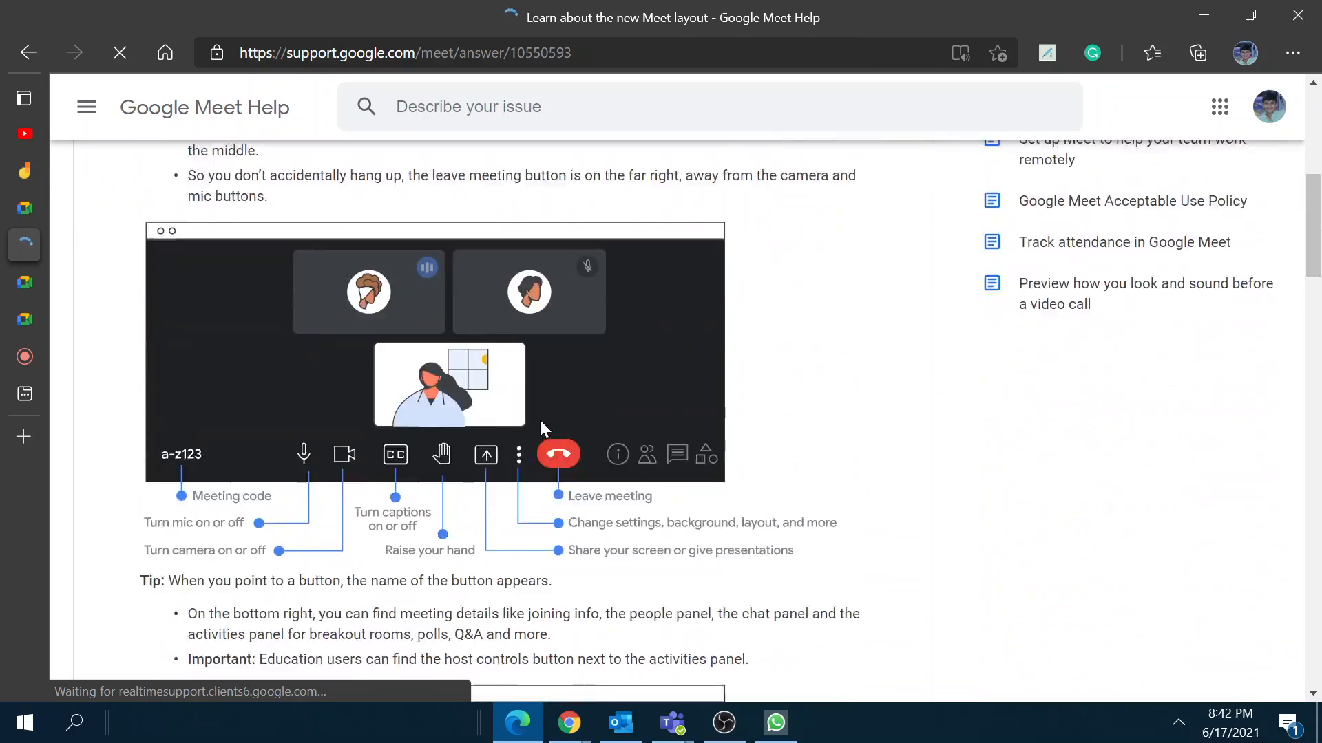
scroll(547, 415, up, 7)
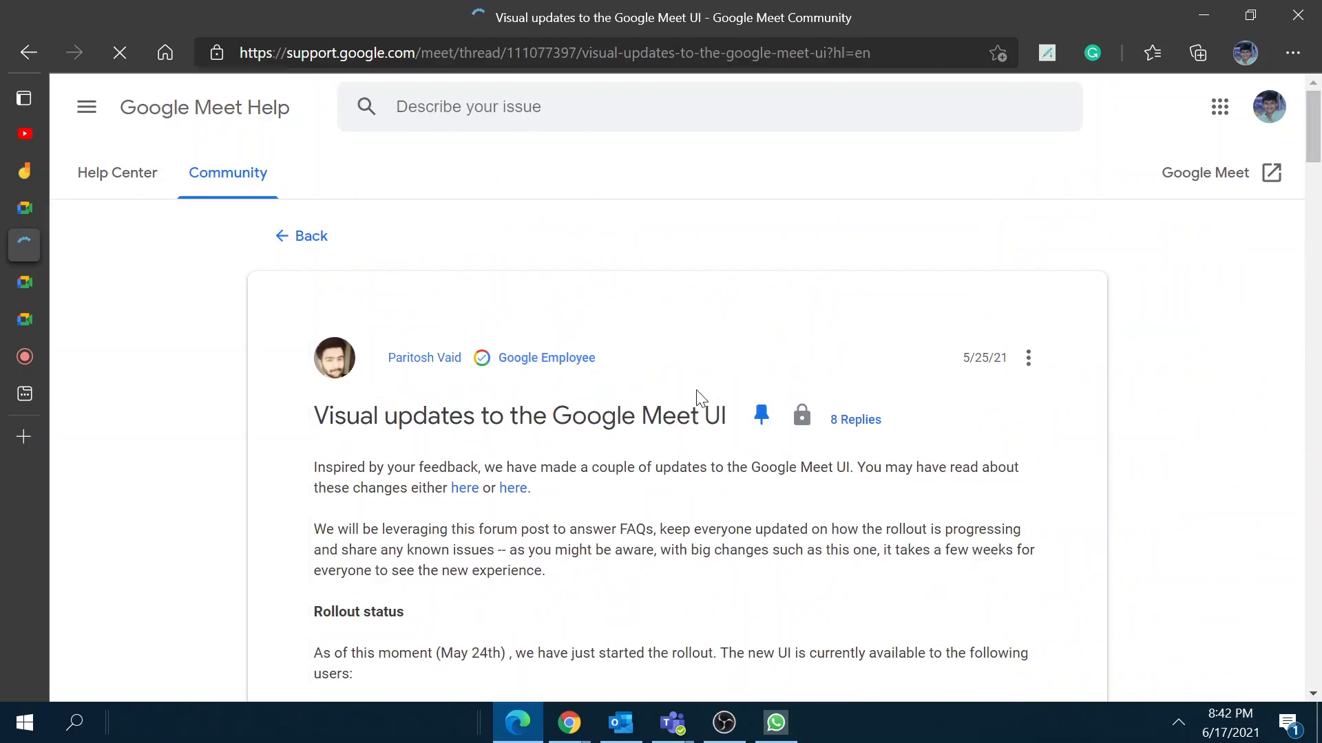
scroll(696, 389, down, 15)
scroll(670, 442, down, 20)
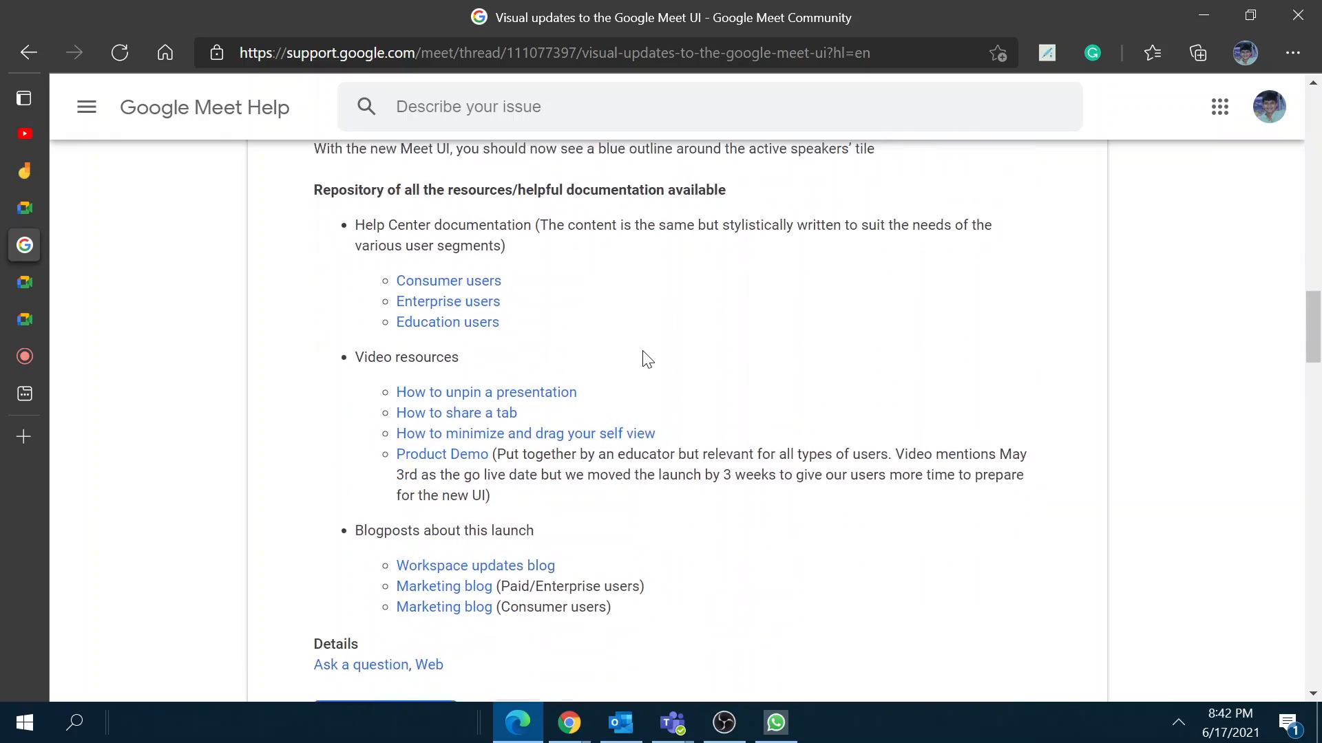
scroll(991, 392, down, 20)
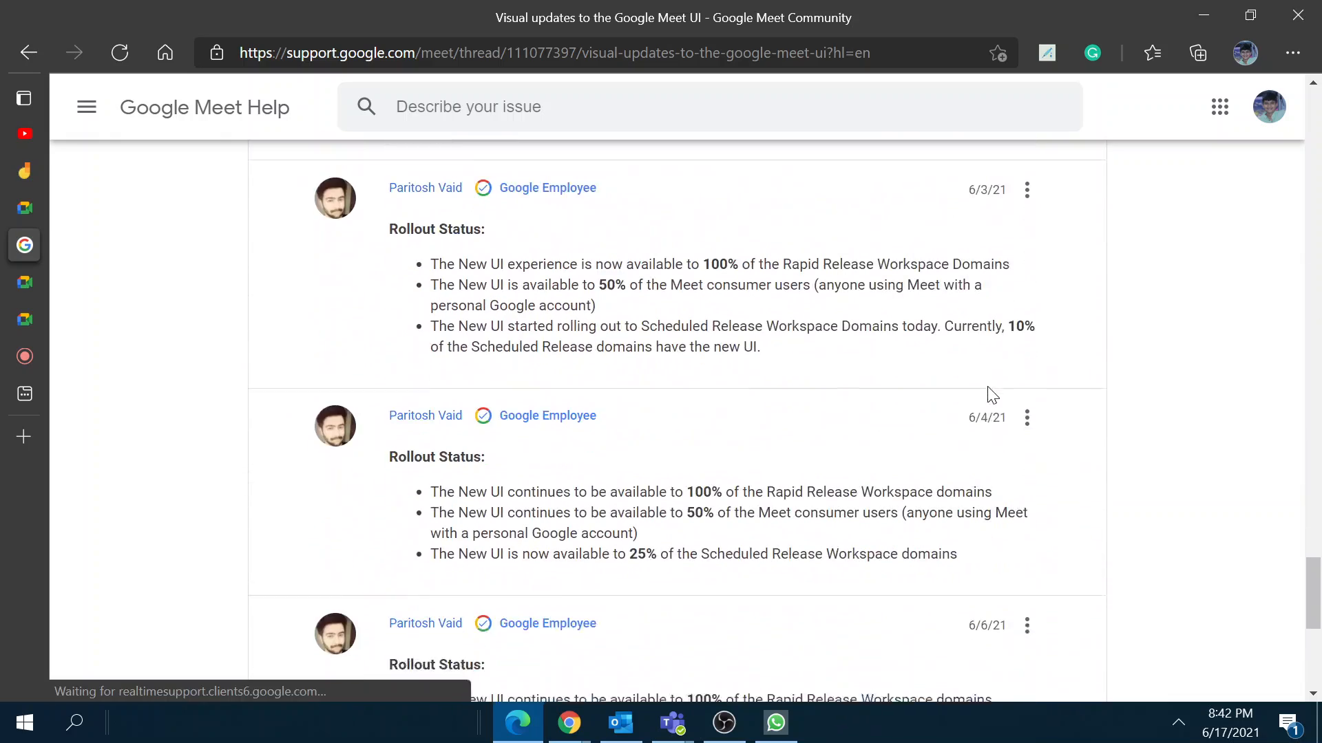
scroll(1031, 516, down, 1)
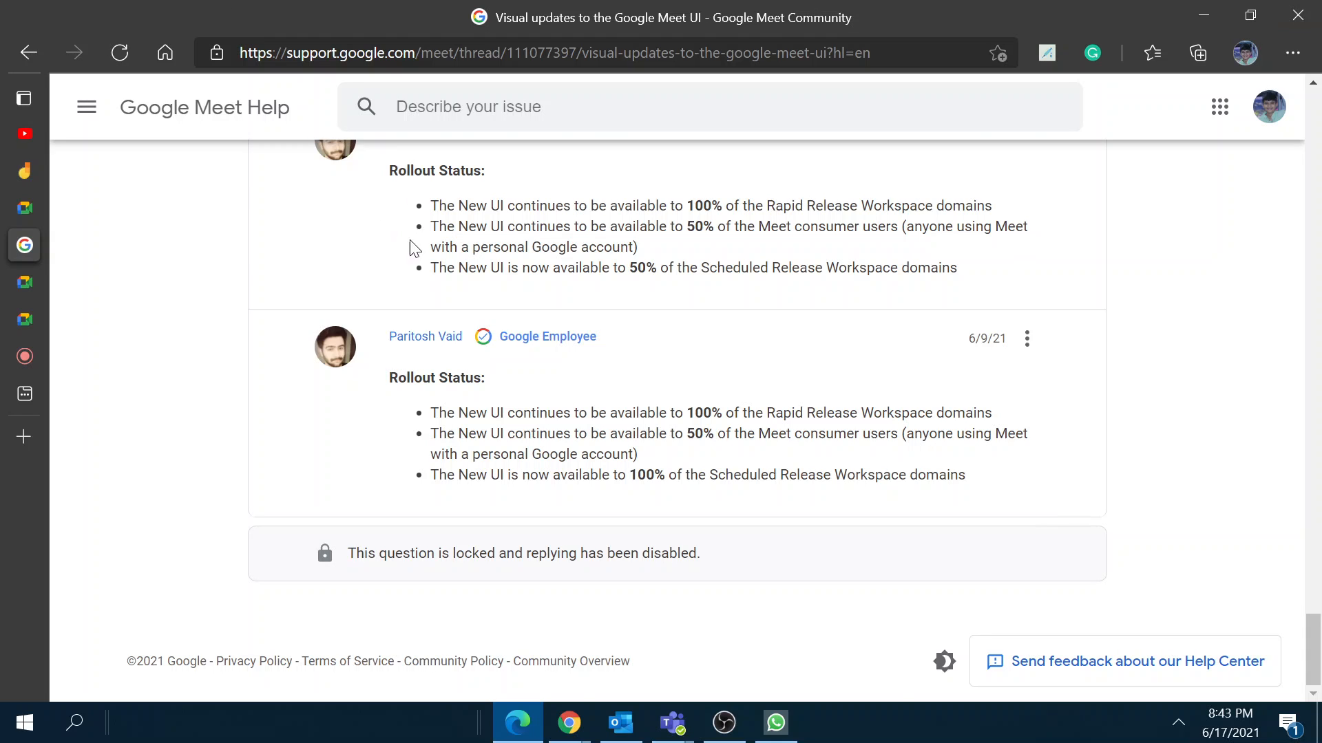
scroll(344, 227, up, 5)
scroll(196, 120, down, 3)
scroll(472, 205, up, 15)
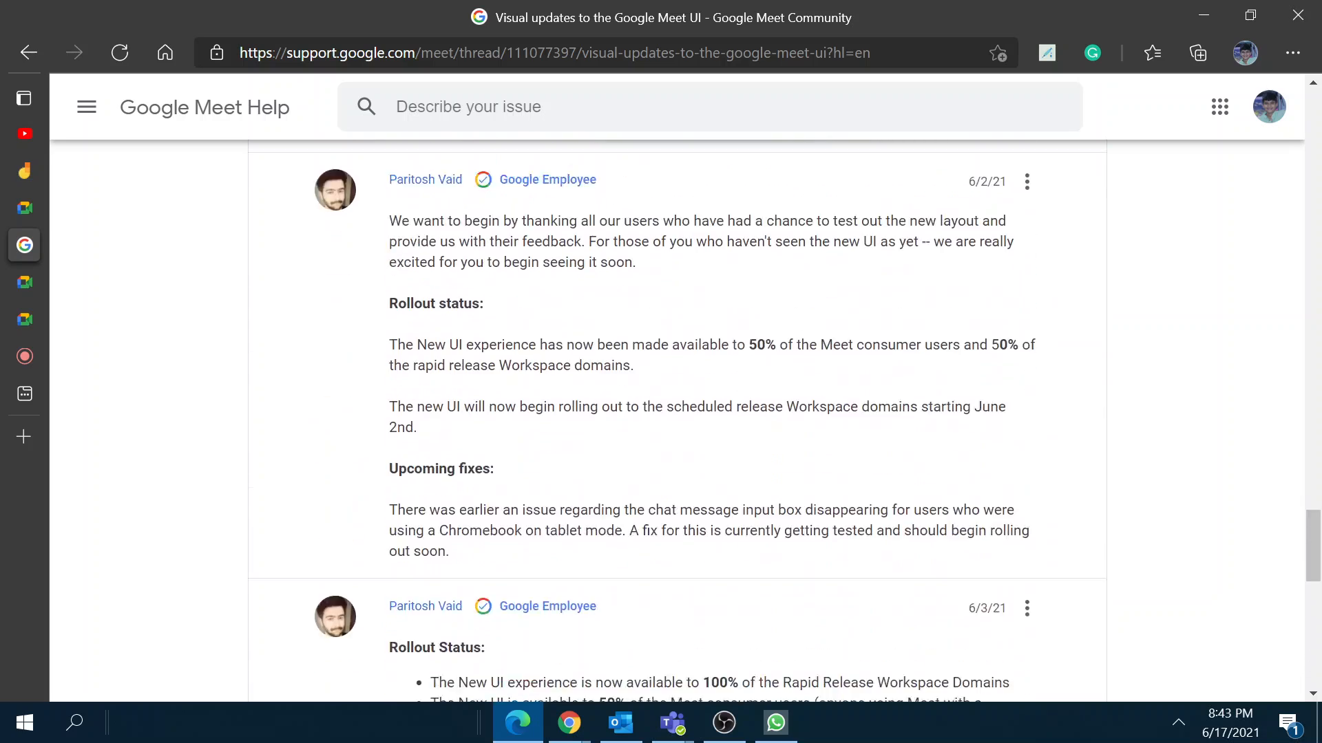
scroll(472, 204, up, 5)
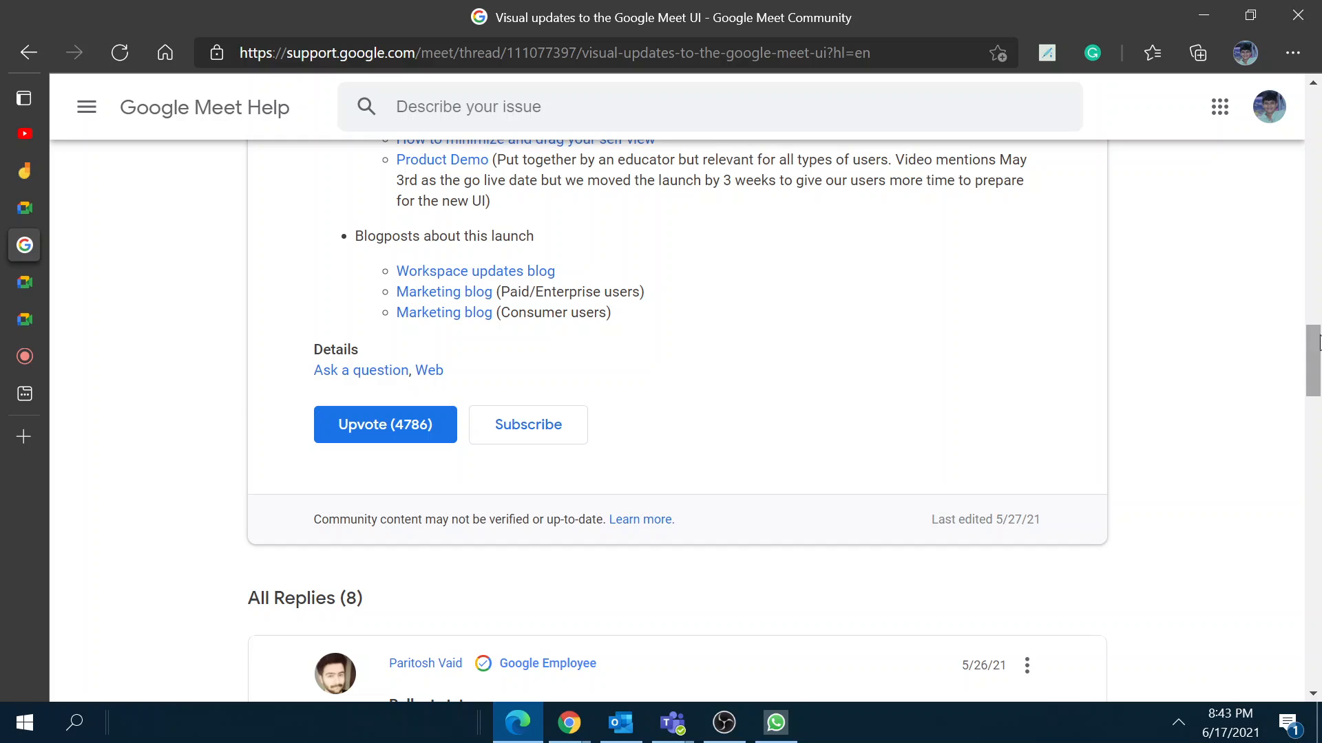
scroll(663, 495, down, 20)
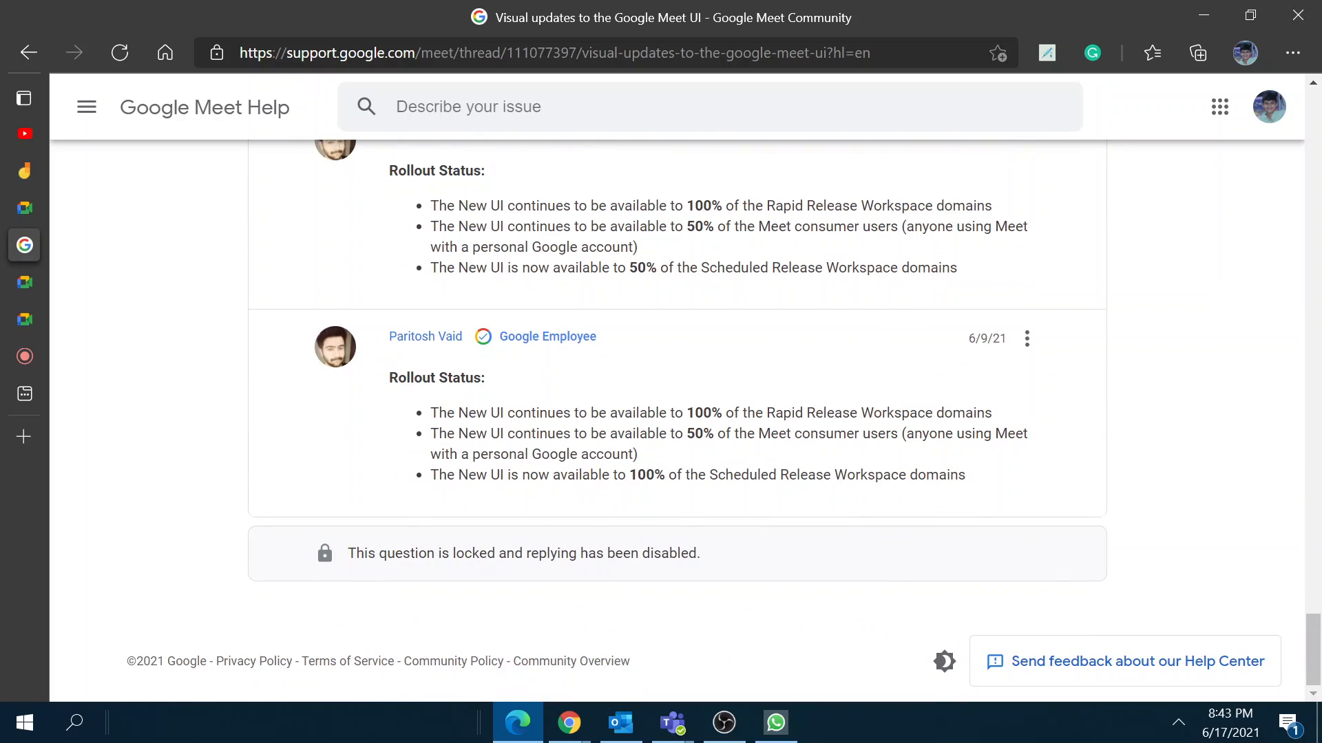
Step: Highlight the rollout-status bullets in the last reply, then clear the selection
drag(390, 377, 721, 413)
click(554, 426)
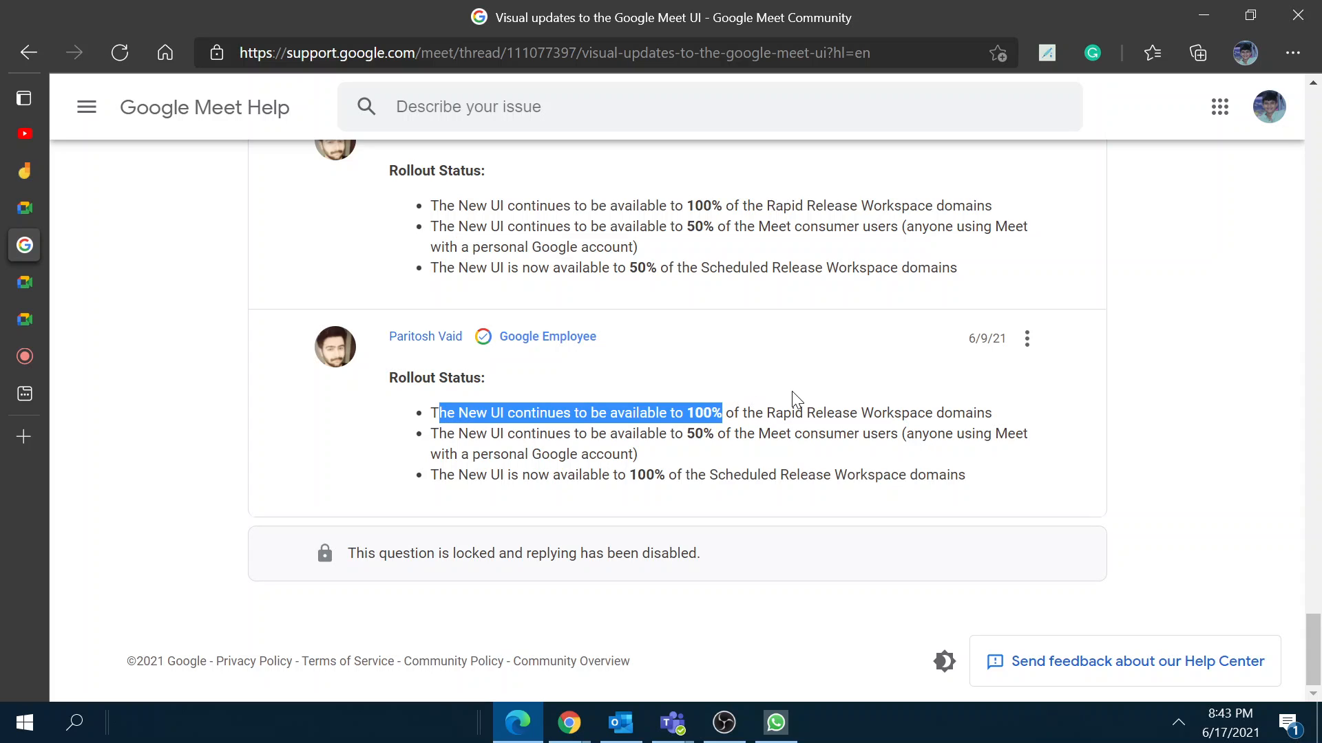
drag(499, 475, 492, 394)
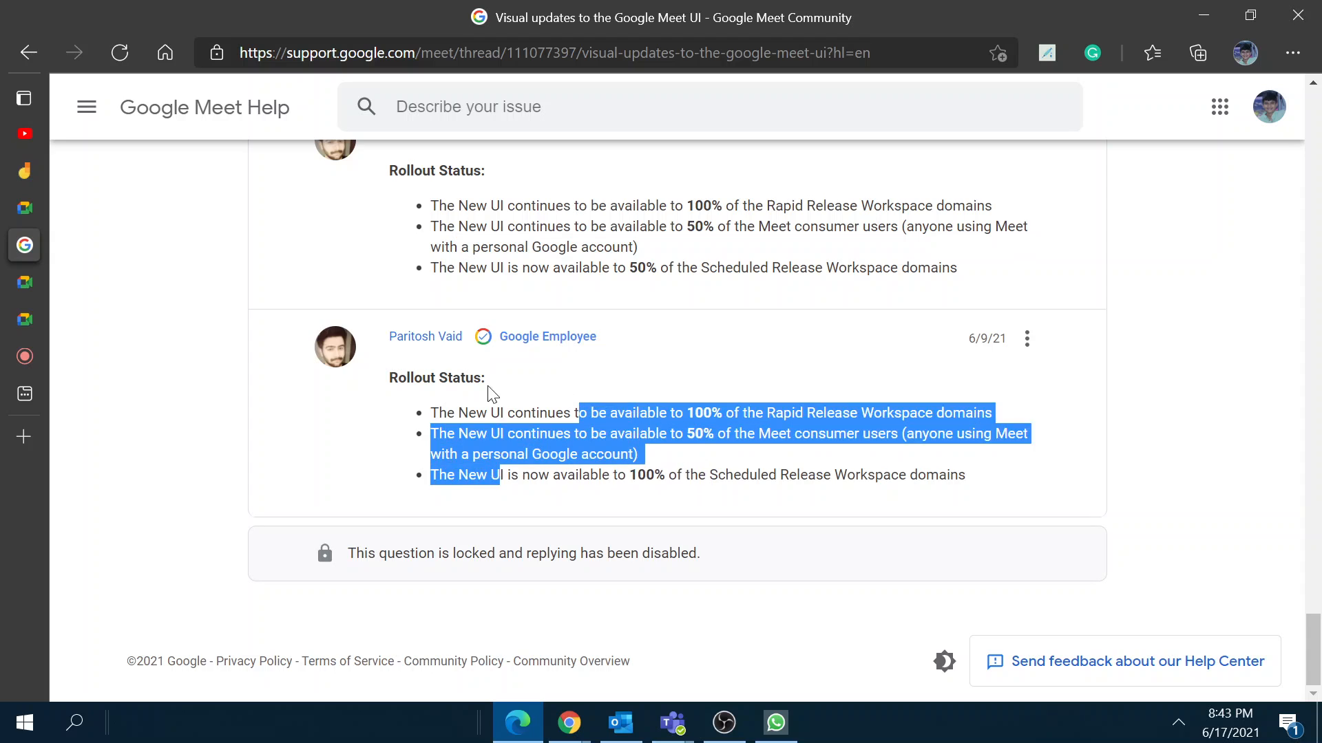
drag(407, 416, 664, 478)
click(907, 493)
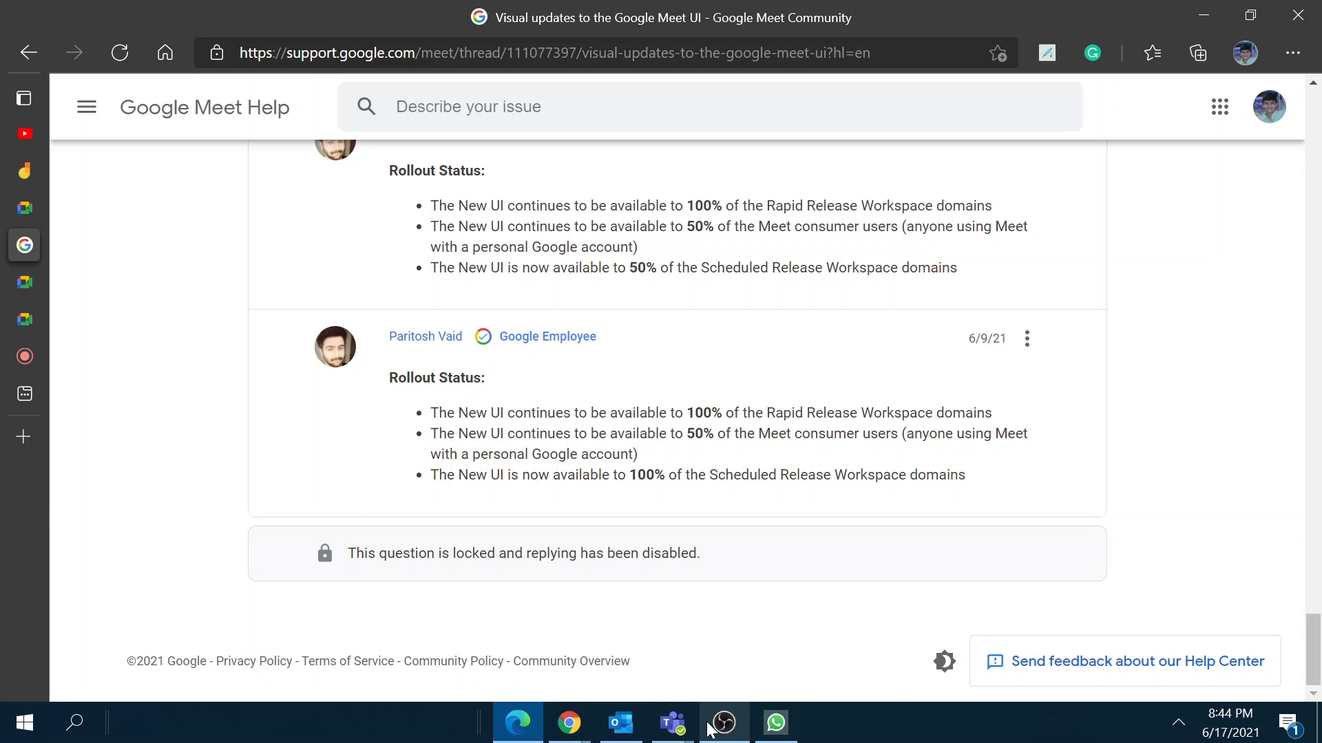
Step: Bring the Teams meeting window forward, then minimise it
mouse_move(673, 723)
click(771, 608)
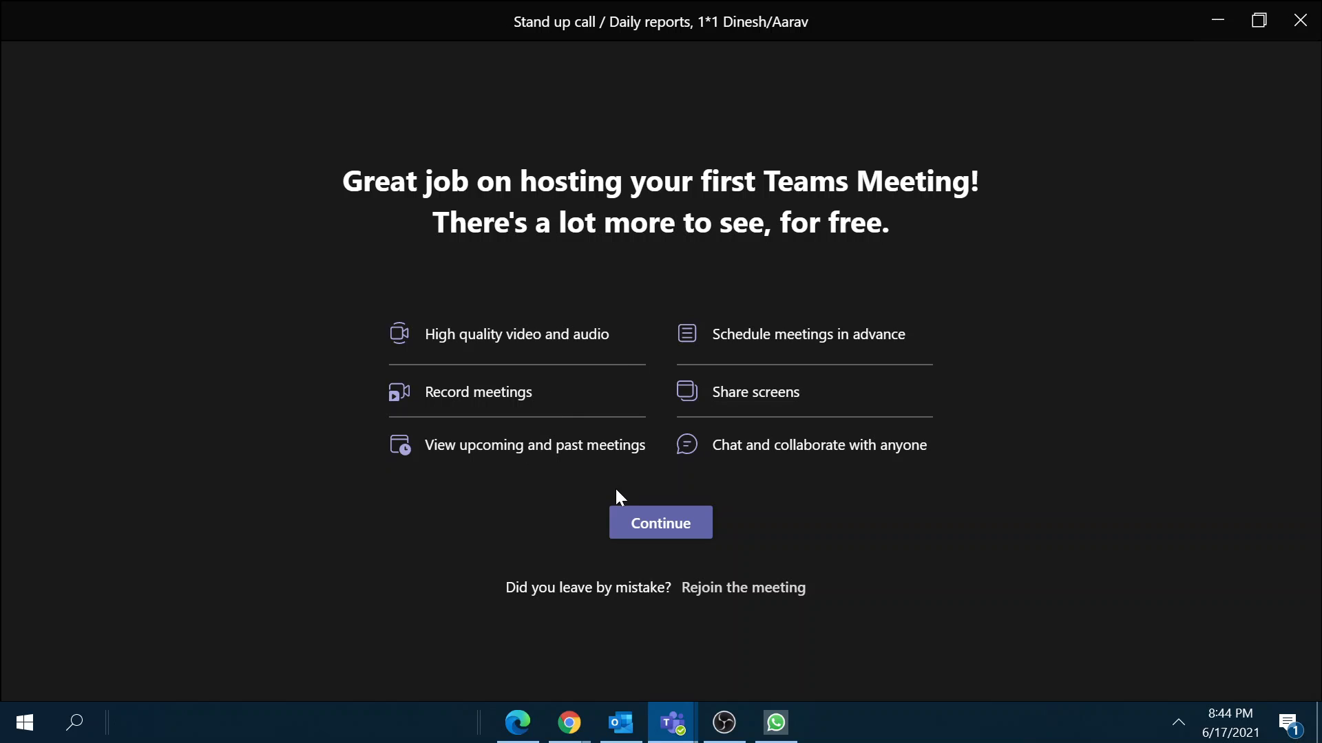
click(1217, 20)
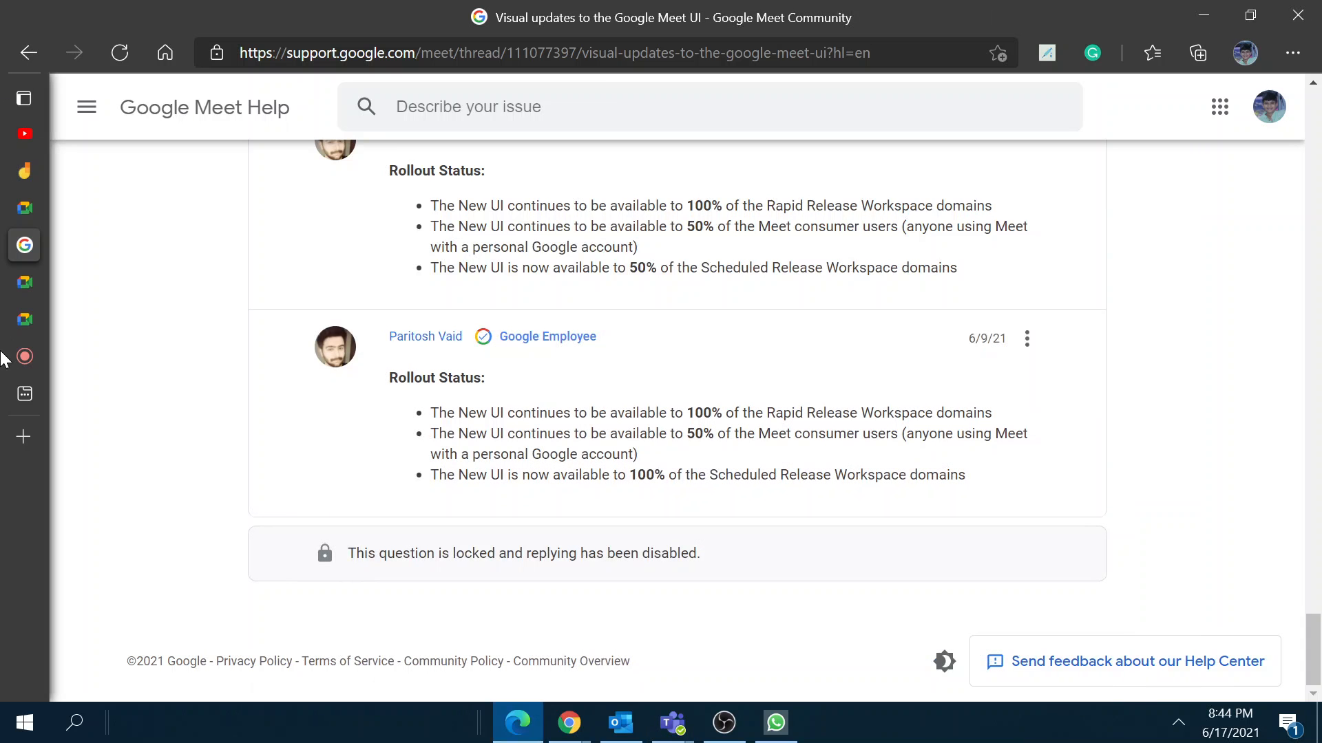
Step: Switch to the Google Meet tab, show the desktop, then restore Edge from the taskbar
mouse_move(14, 356)
click(82, 356)
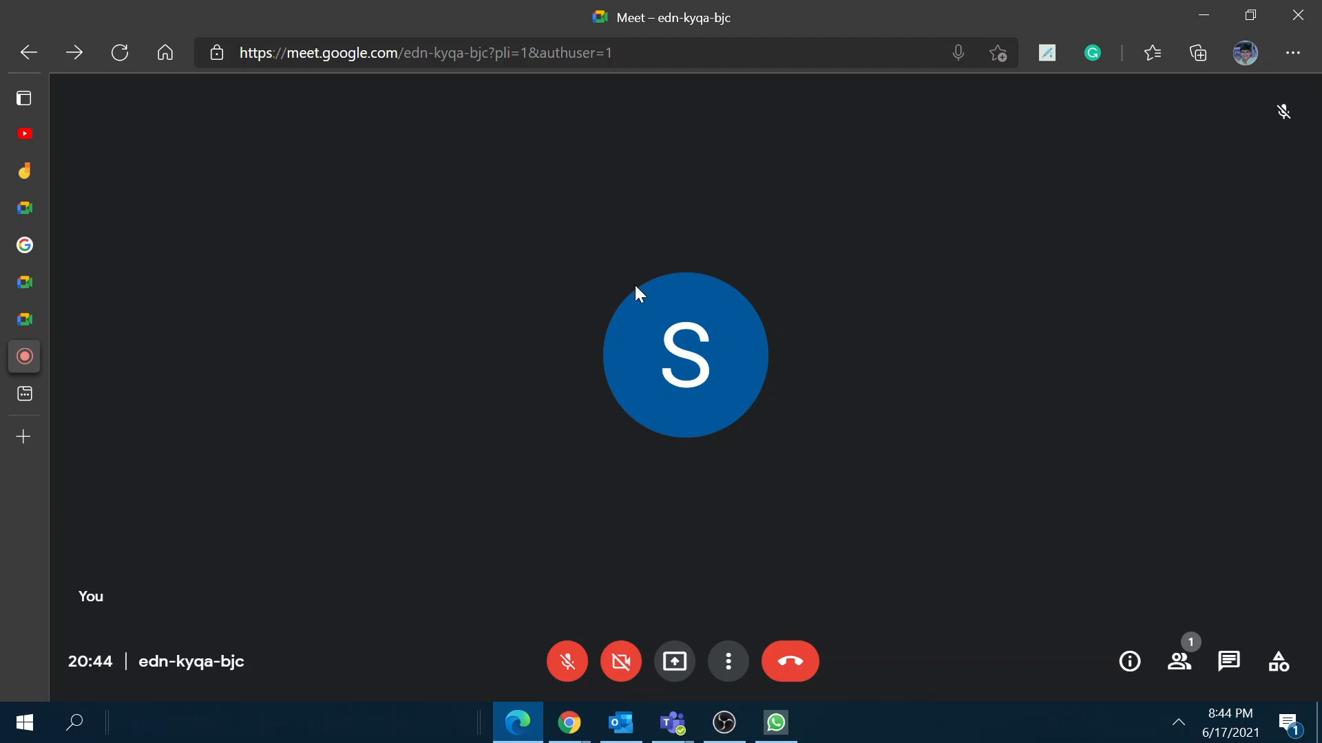
key(super+d)
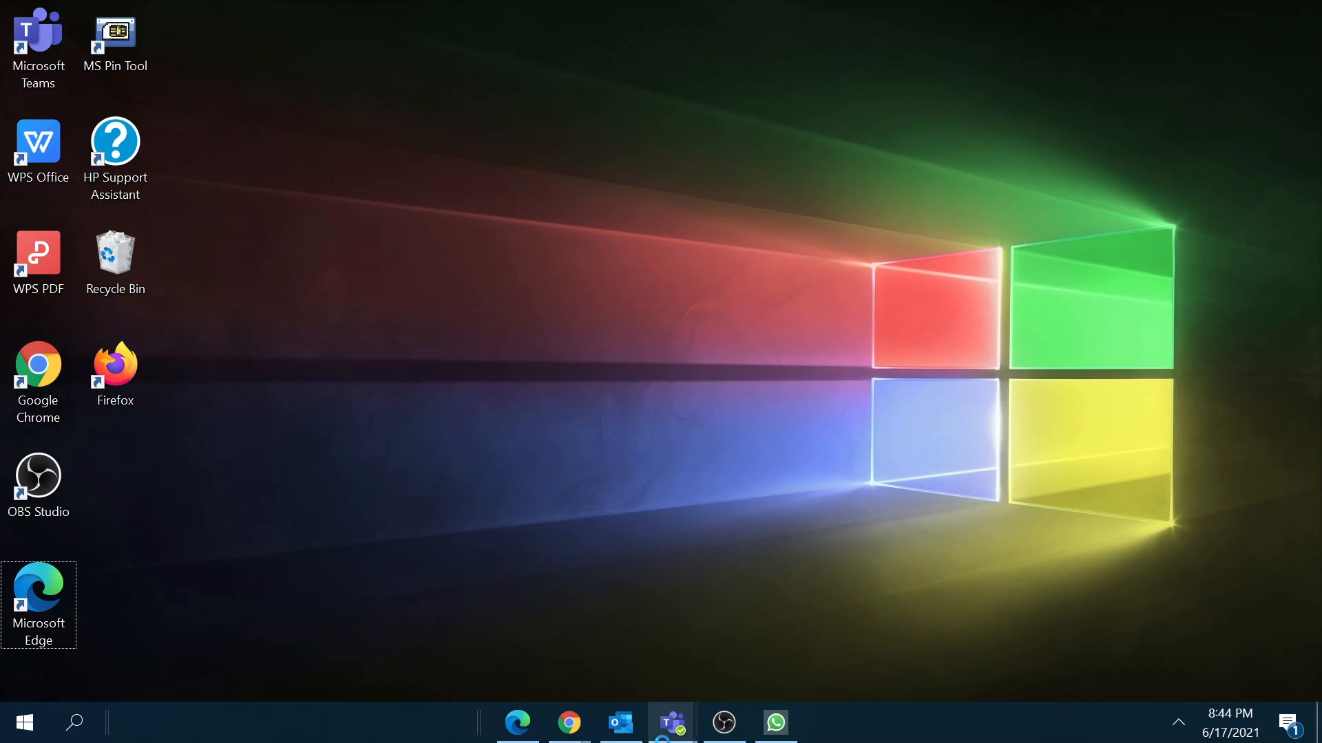
click(512, 729)
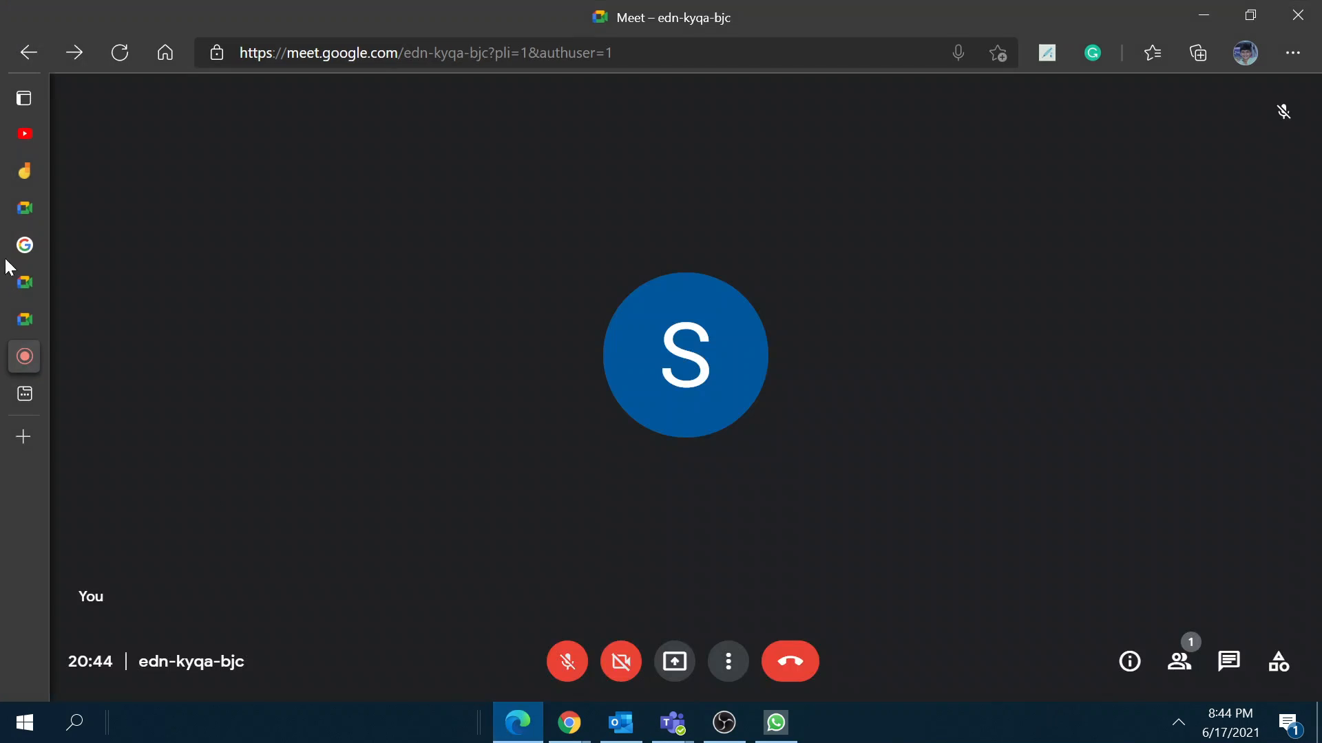
Step: Return to the Google Meet home tab and preview, then dismiss, the new meeting options
mouse_move(25, 352)
click(103, 208)
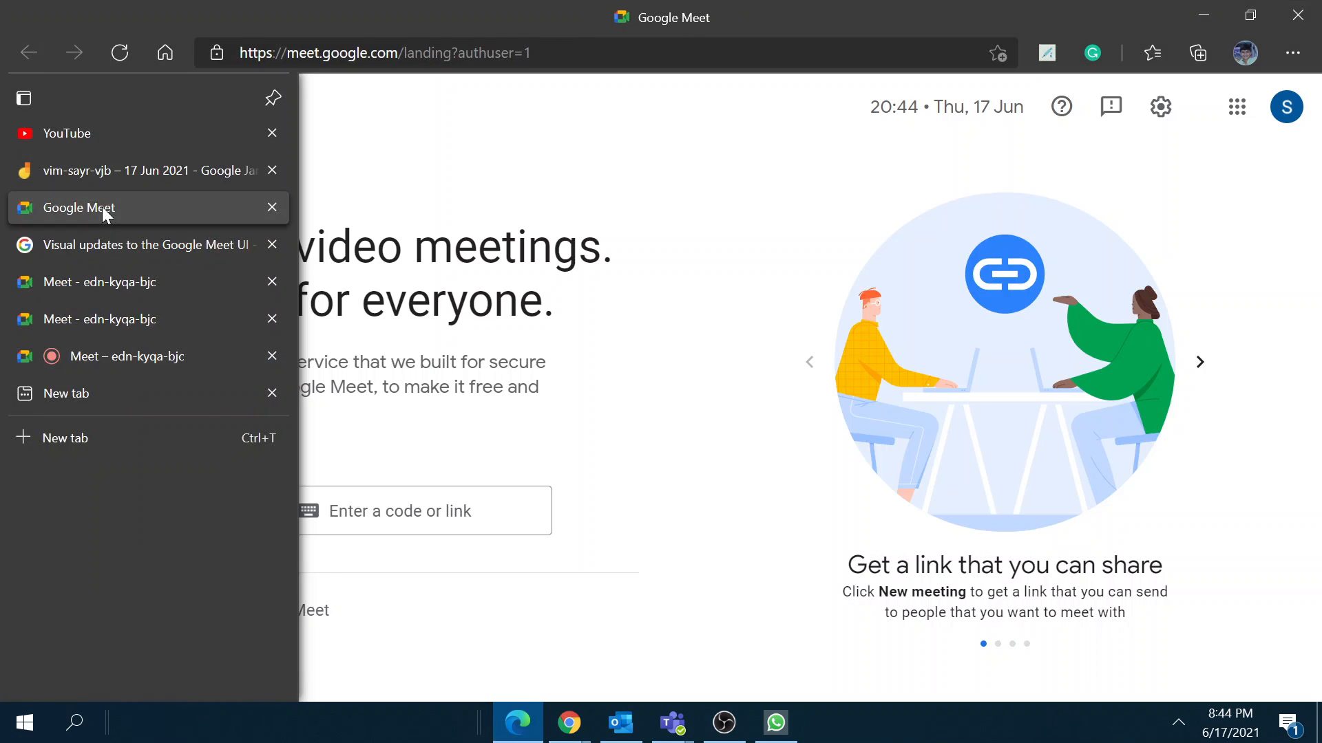
click(173, 510)
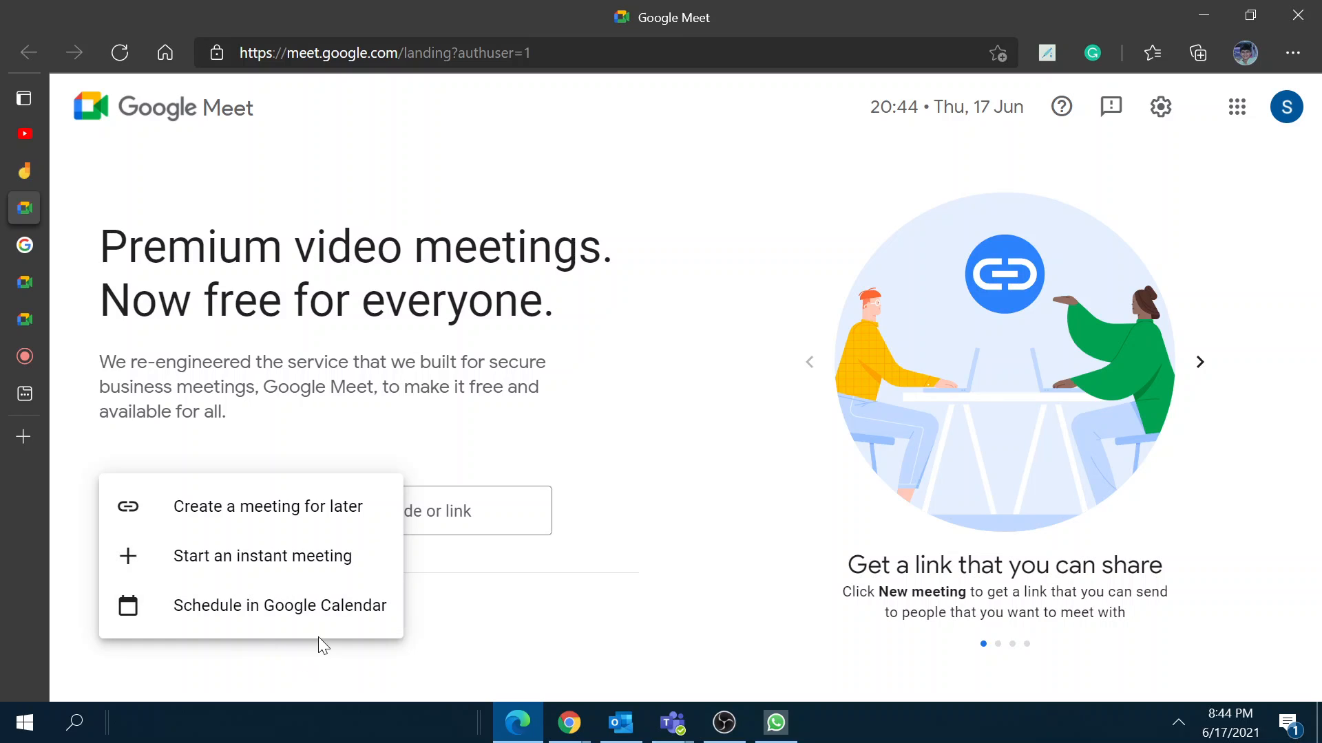
click(603, 616)
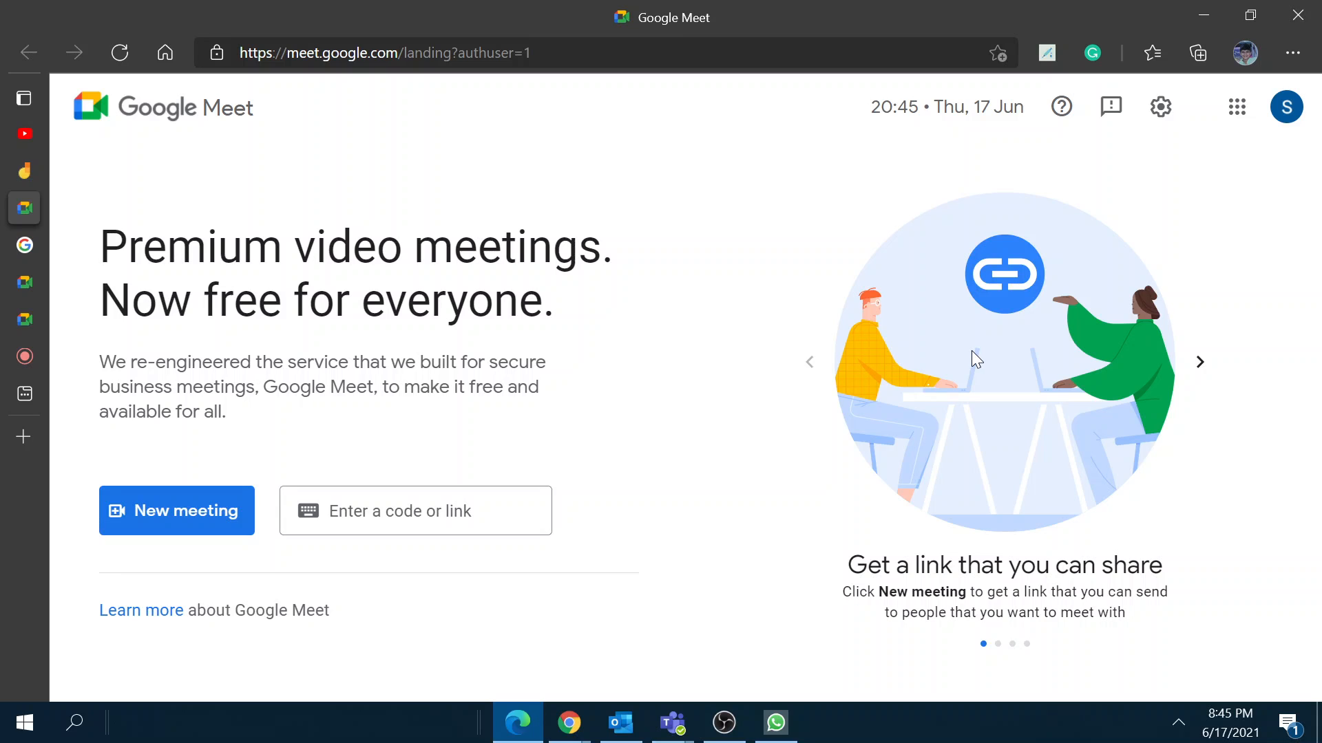
Step: Page the feature slideshow forward to its last slide, then back to 'Get a link that you can share'
click(1200, 362)
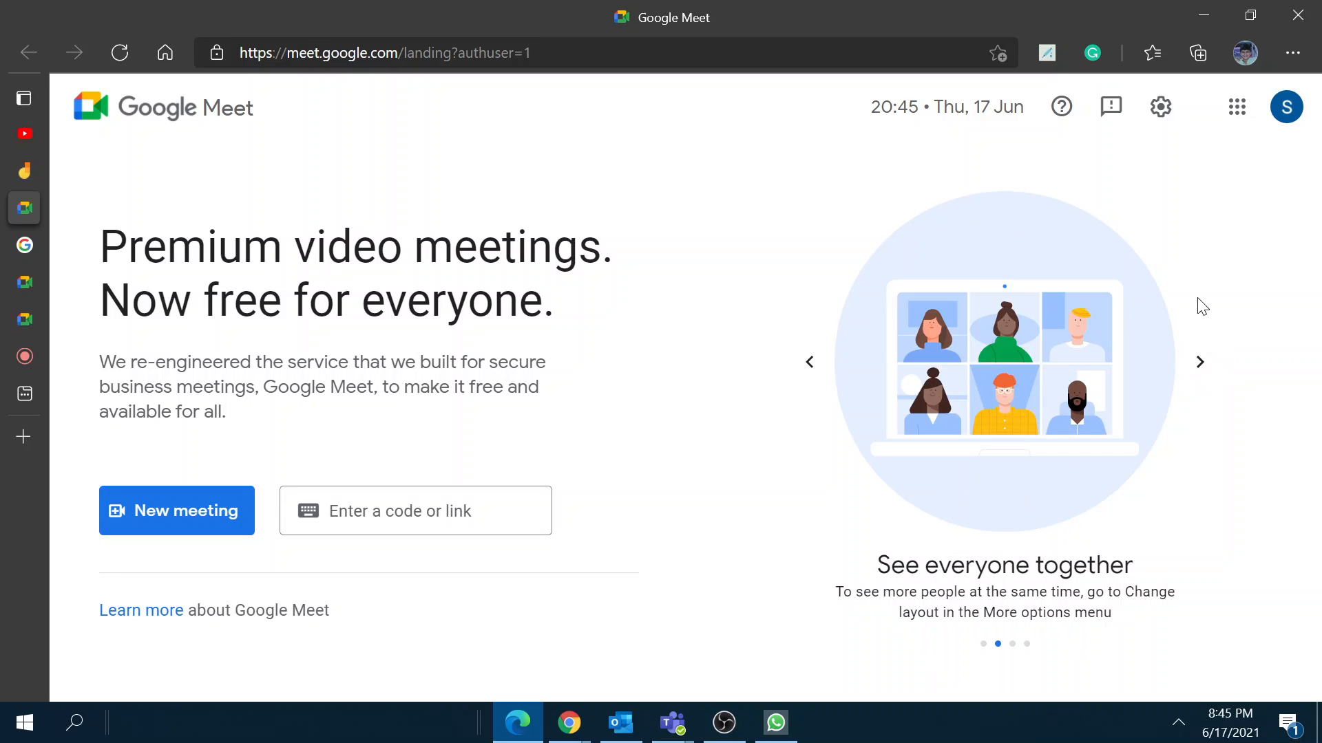
click(1201, 363)
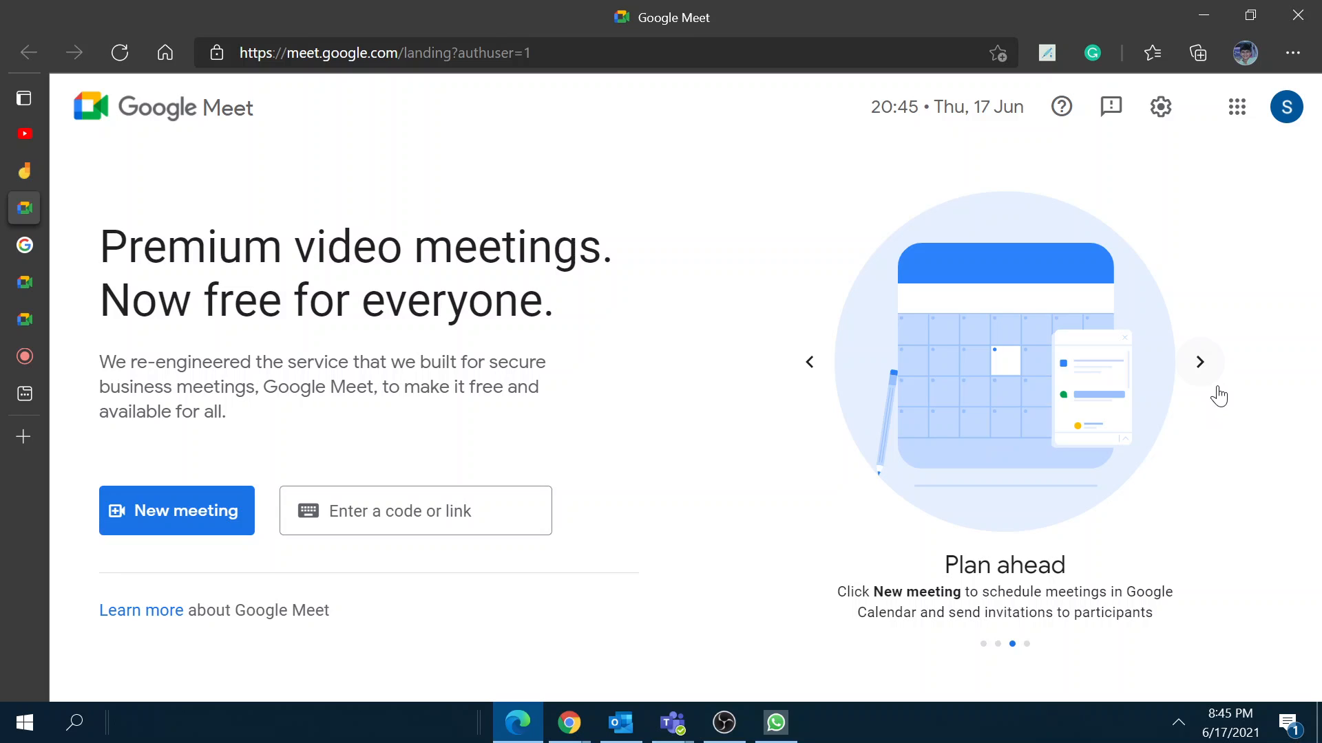
click(1212, 371)
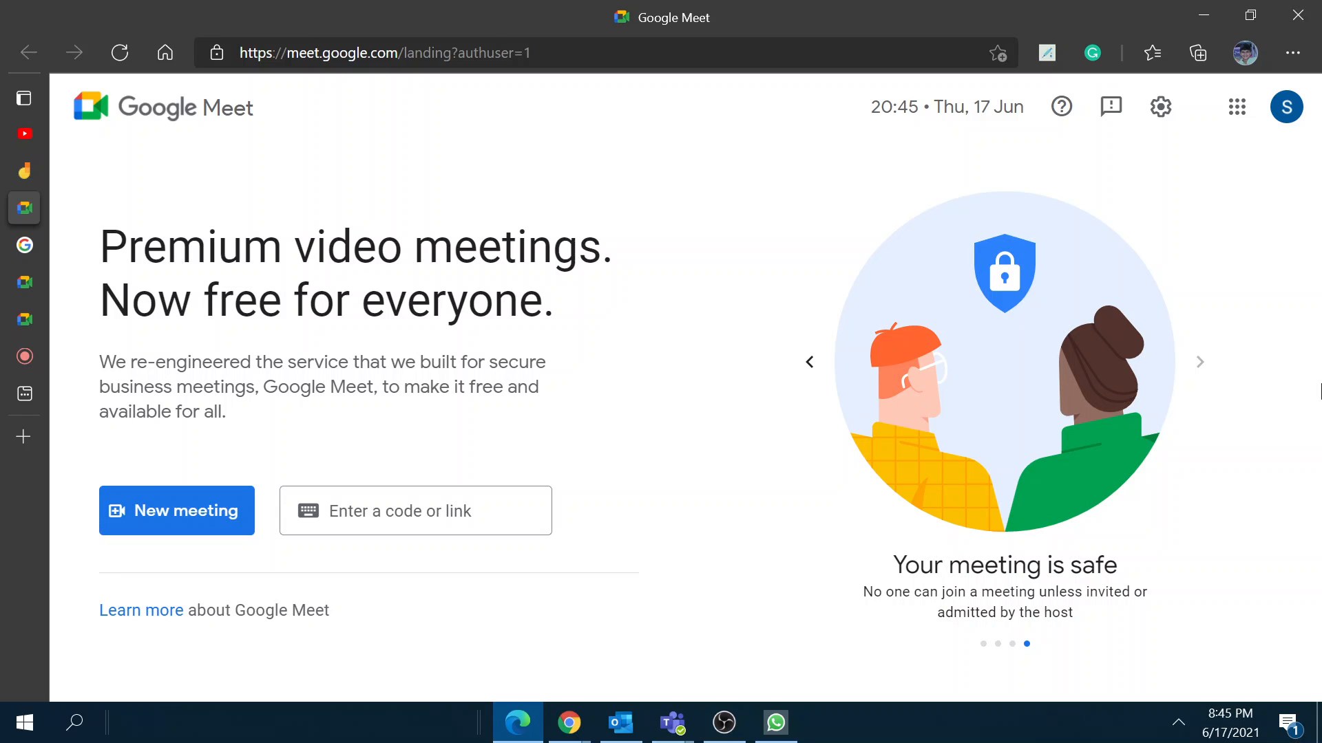
double_click(828, 371)
click(828, 370)
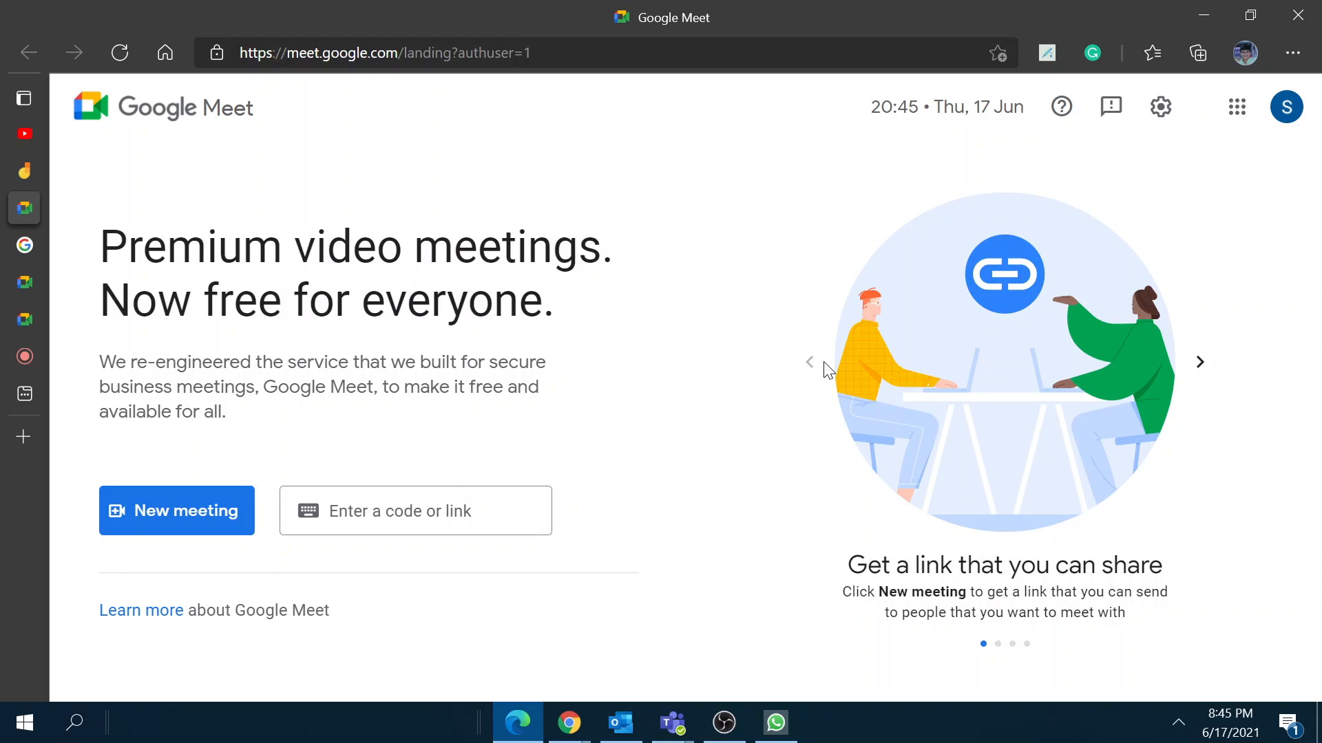
click(77, 726)
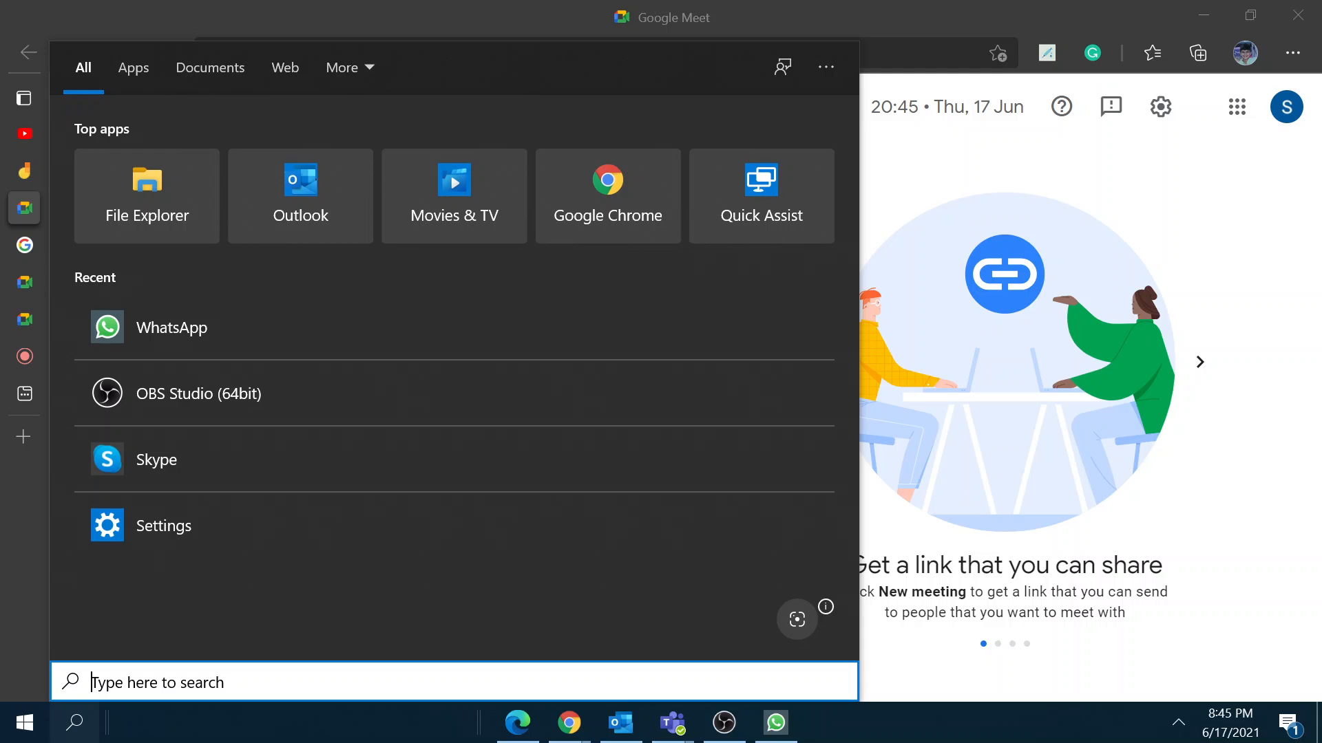
Step: Launch Notepad through Windows search and zoom its text to 500%
text(not)
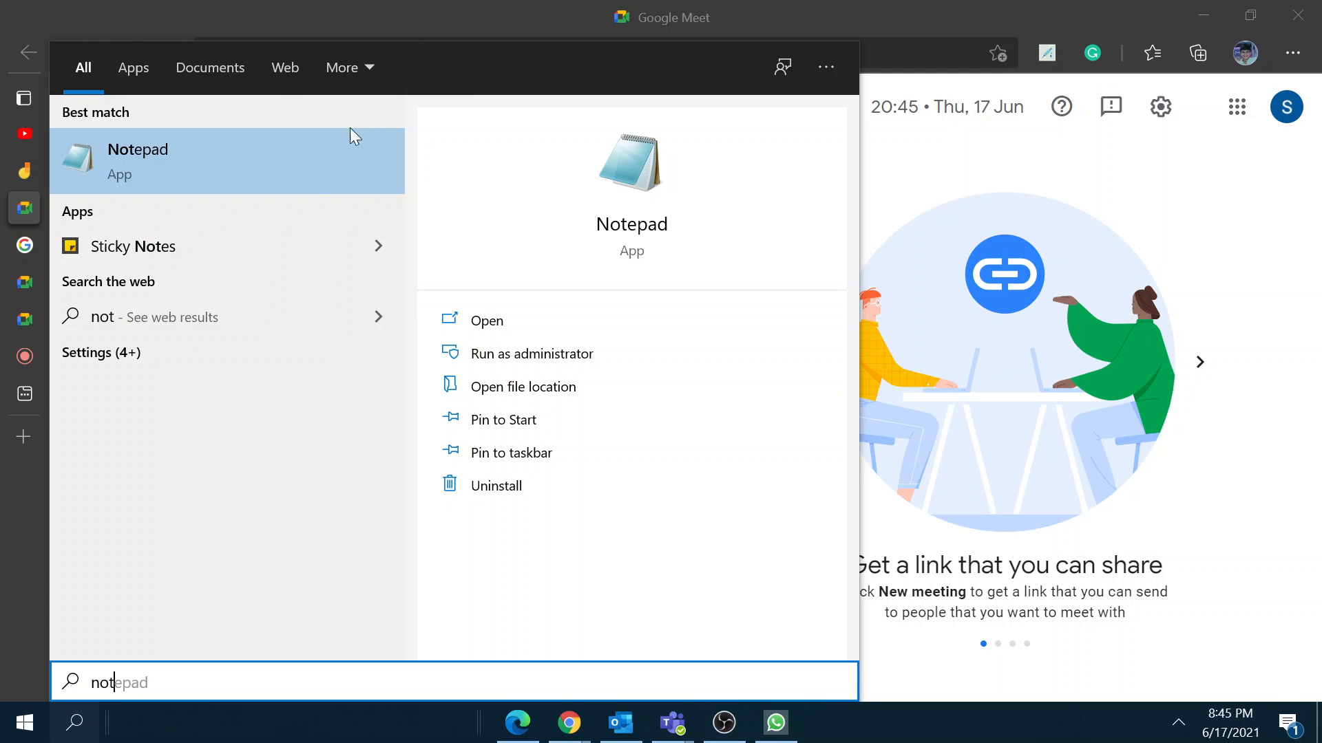
click(331, 166)
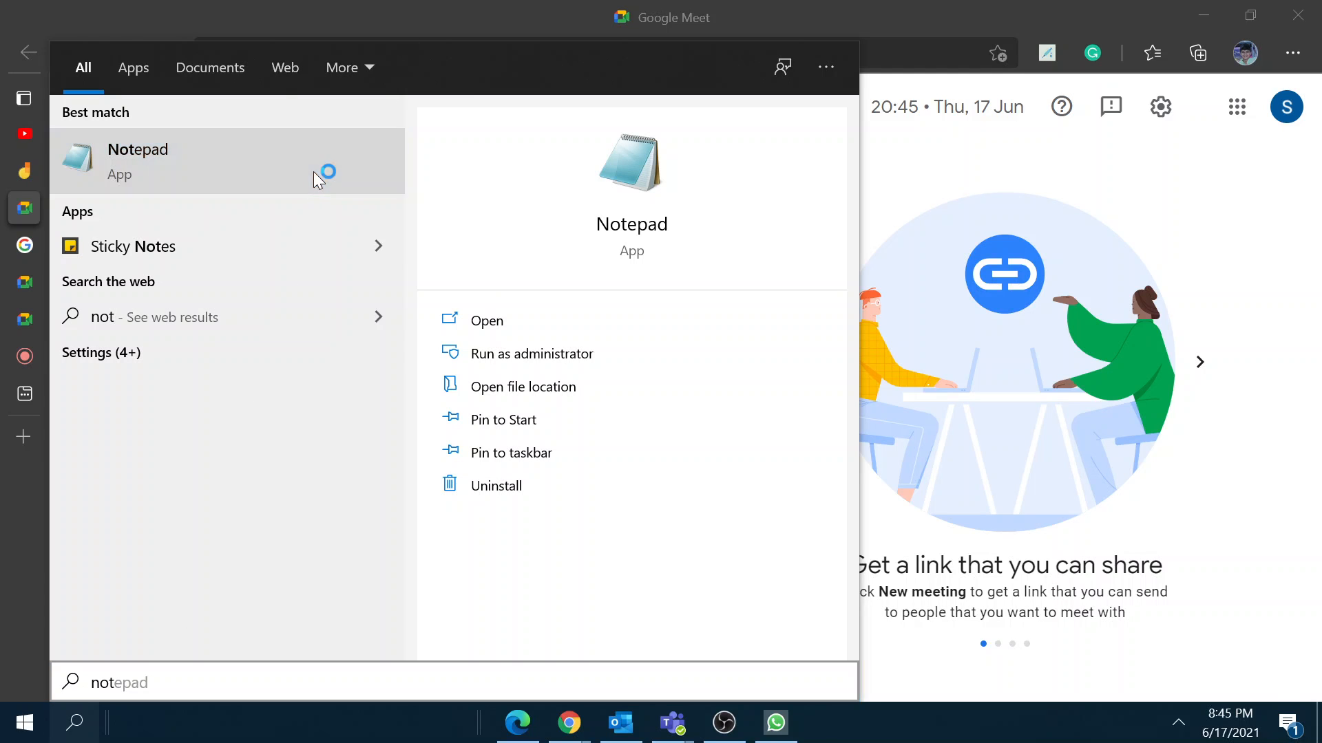
key(ctrl+plus)
key(ctrl+plus)
key(ctrl+plus)
key(ctrl+plus)
key(ctrl+plus)
key(ctrl+plus)
key(ctrl+plus)
key(ctrl+plus)
key(ctrl+plus)
key(ctrl+plus)
key(ctrl+plus)
key(ctrl+plus)
key(ctrl+plus)
key(ctrl+plus)
key(ctrl+plus)
key(ctrl+plus)
key(ctrl+plus)
key(ctrl+plus)
key(ctrl+plus)
key(ctrl+plus)
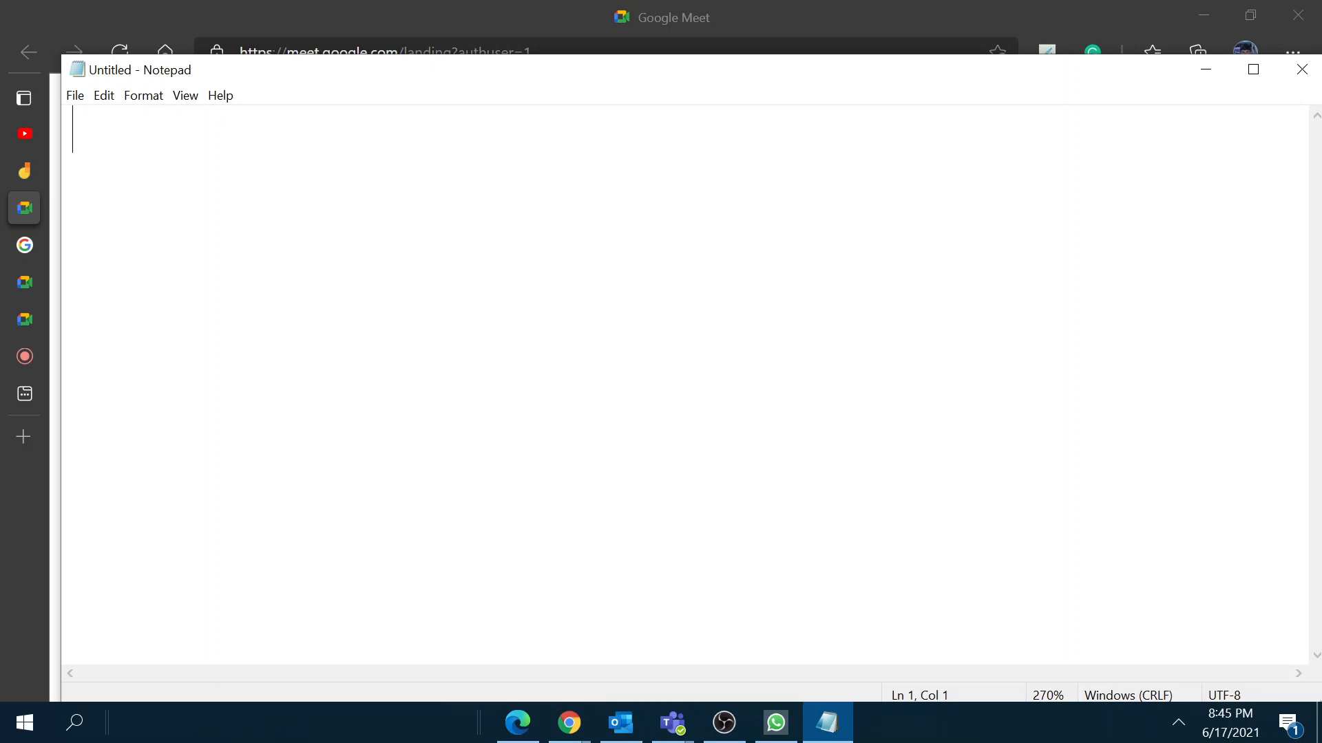
key(ctrl+plus)
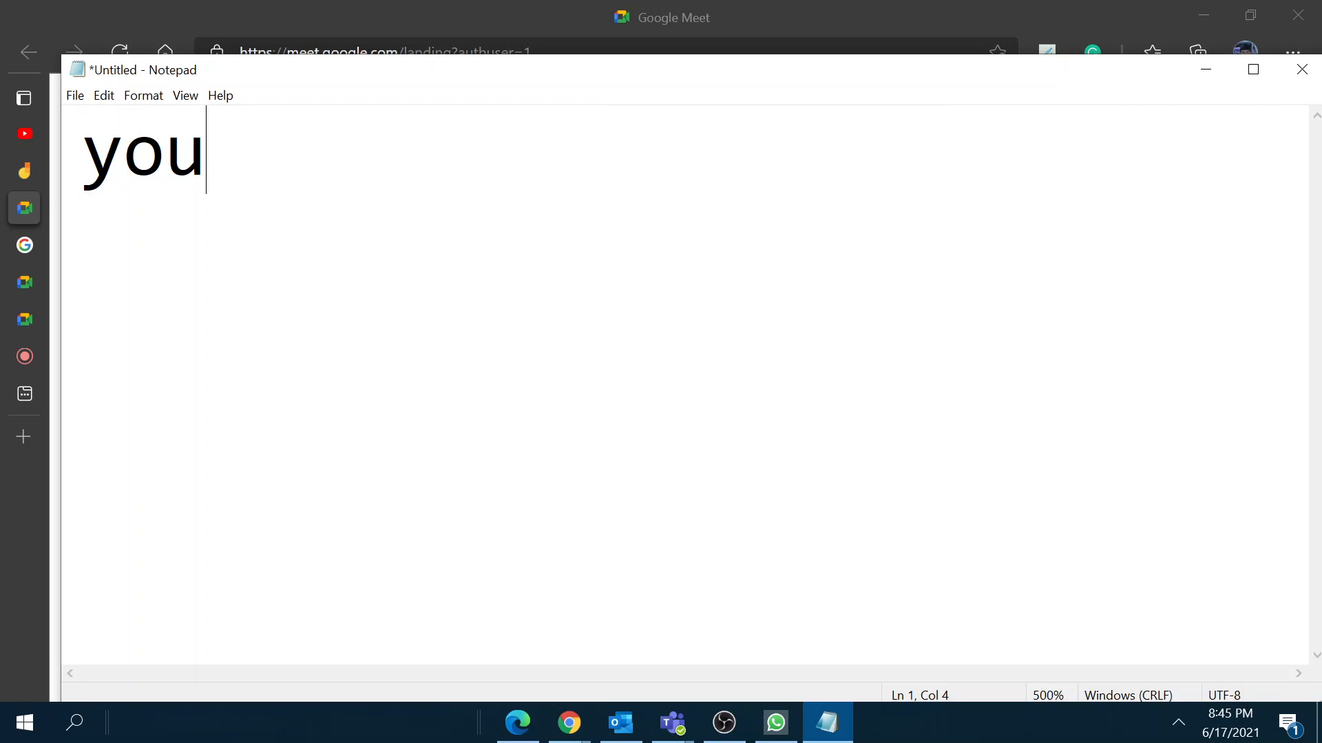
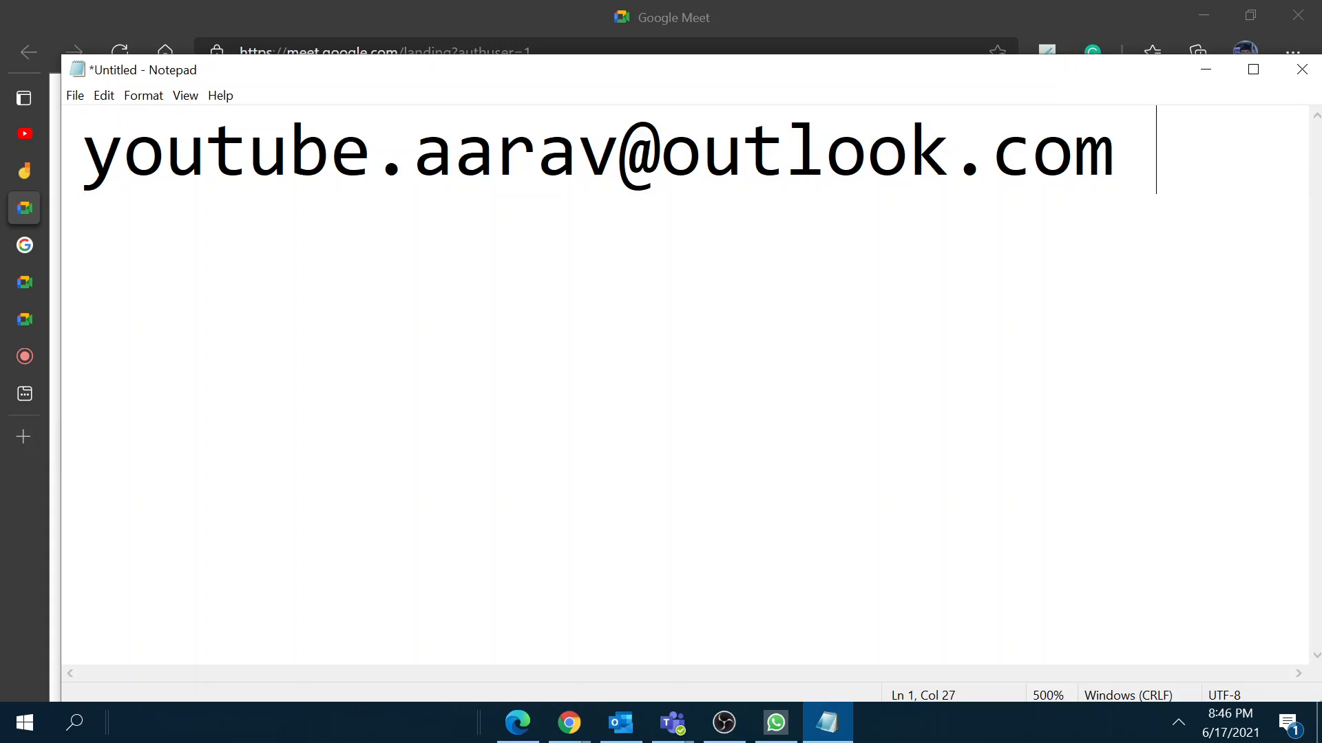
Step: Type the account's Outlook.com e-mail address on a single line, correcting typos
key(ctrl+a)
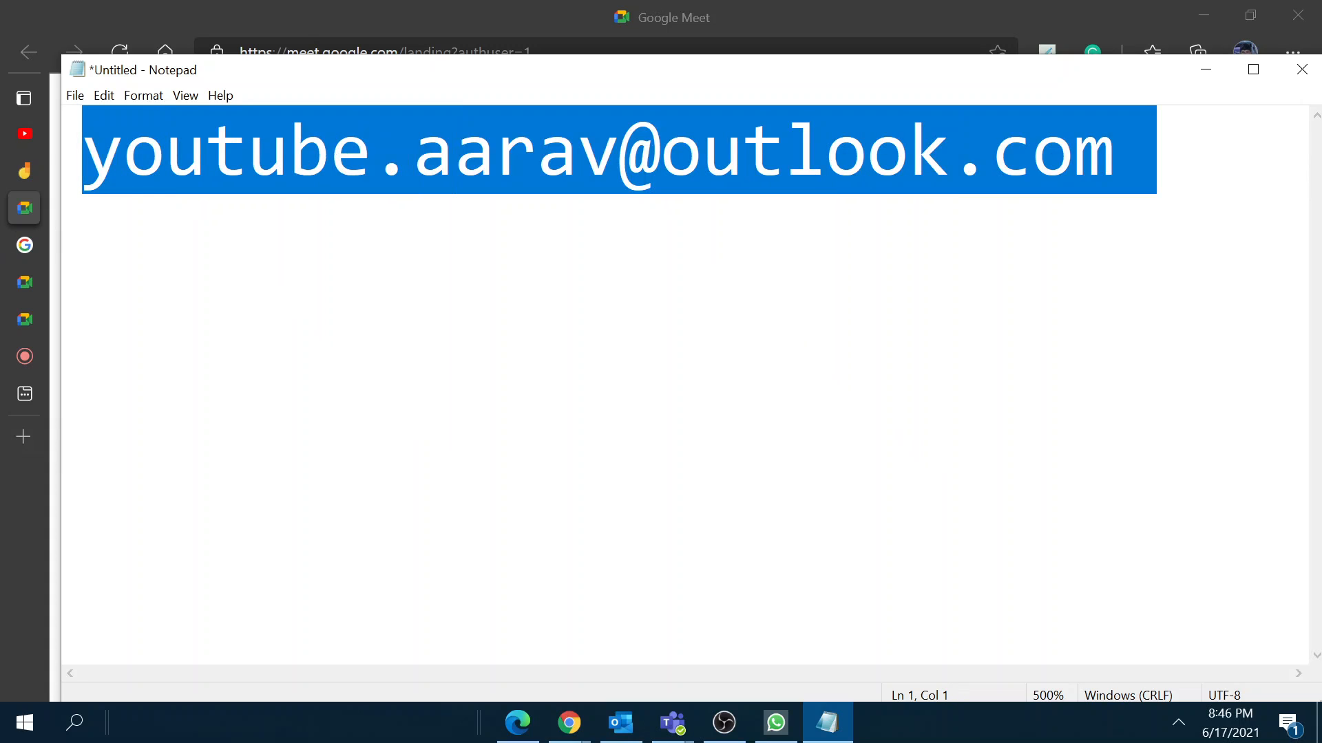
click(659, 152)
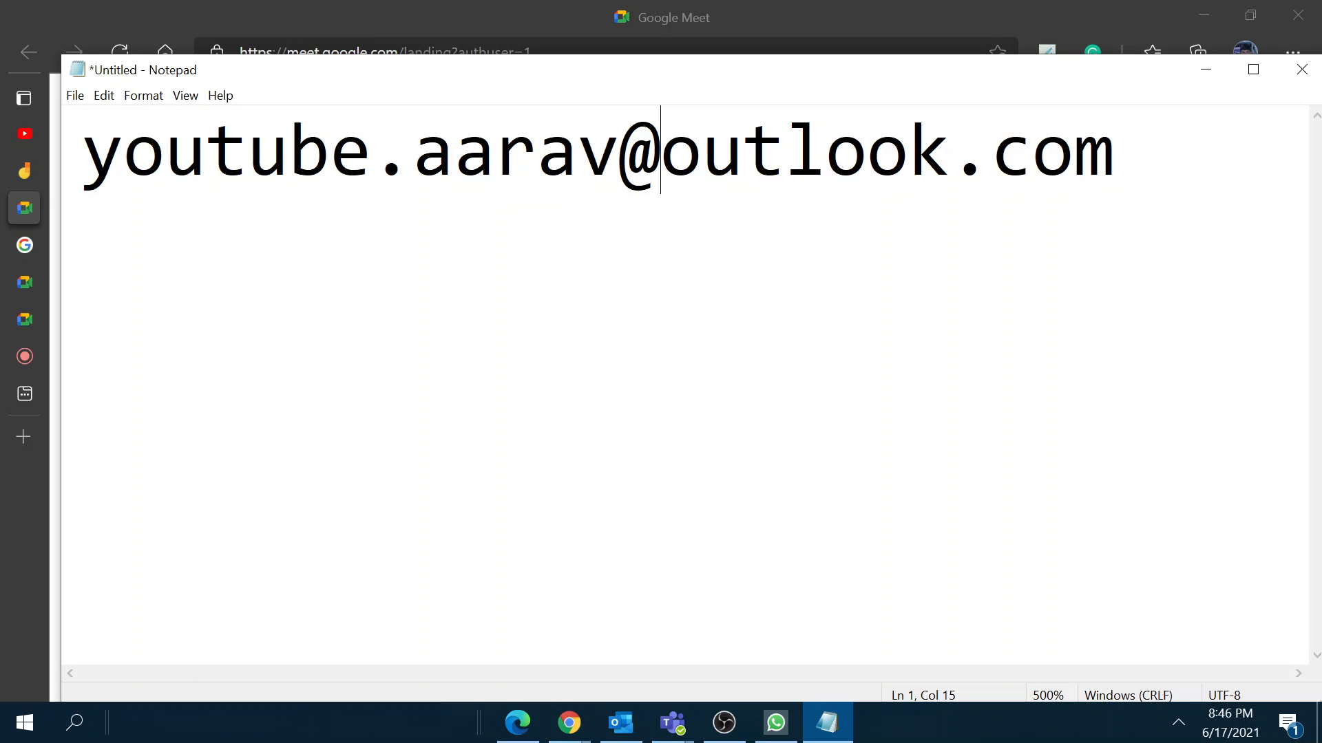
click(581, 720)
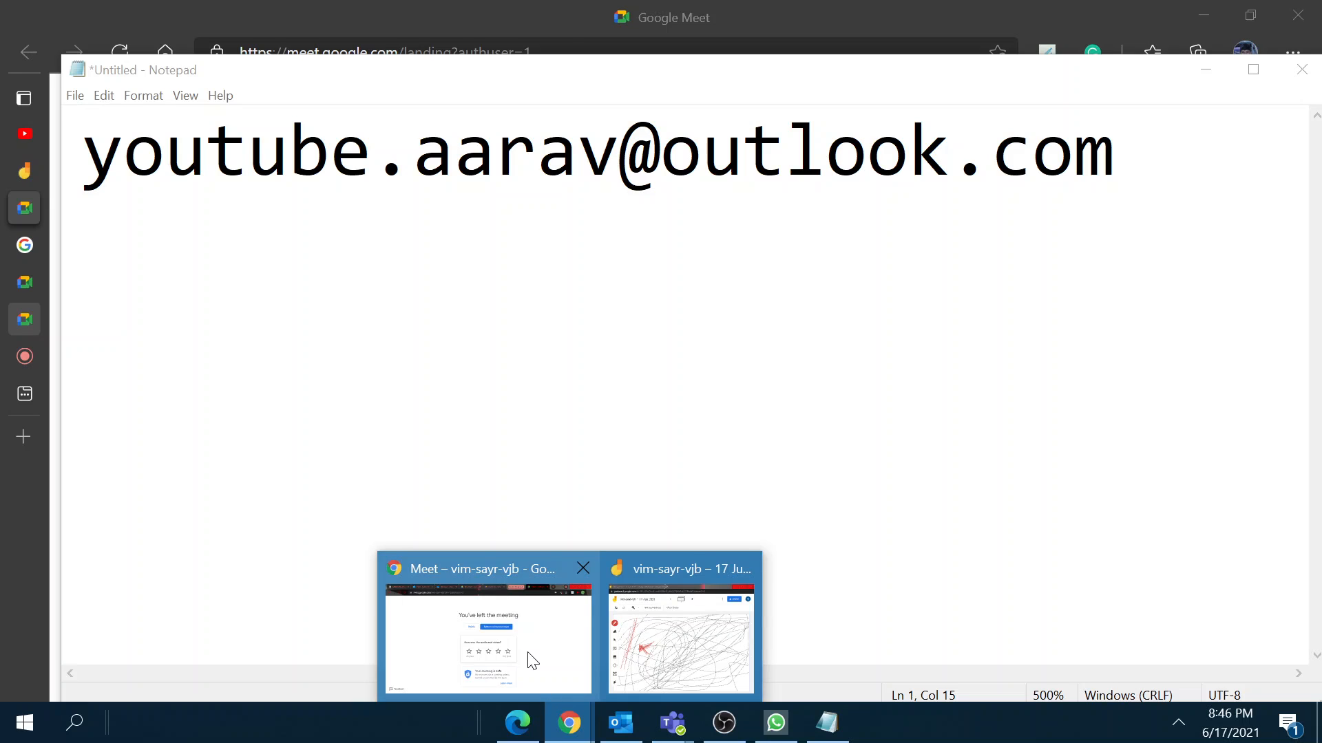
Step: In Chrome's Outlook mail tab, review the account profile panel and profile-picture page, then return to the inbox
click(543, 640)
click(221, 18)
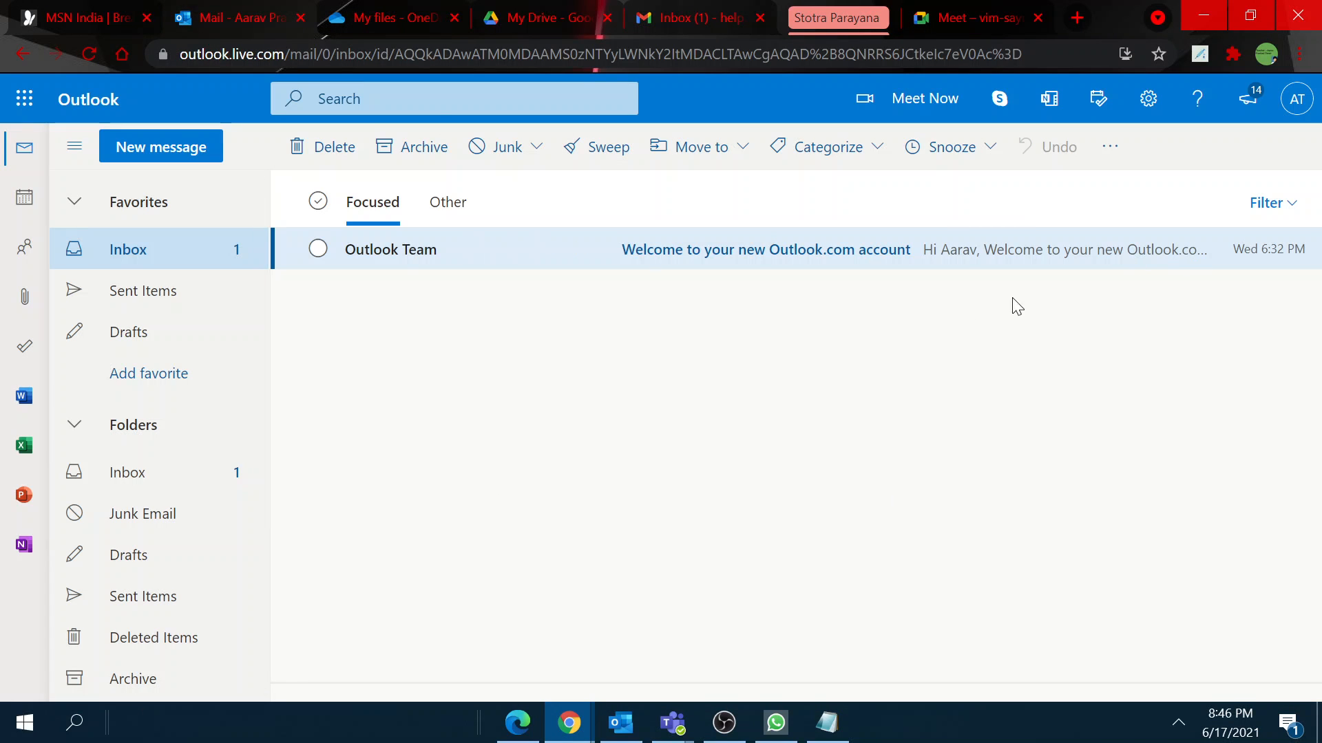
click(1296, 101)
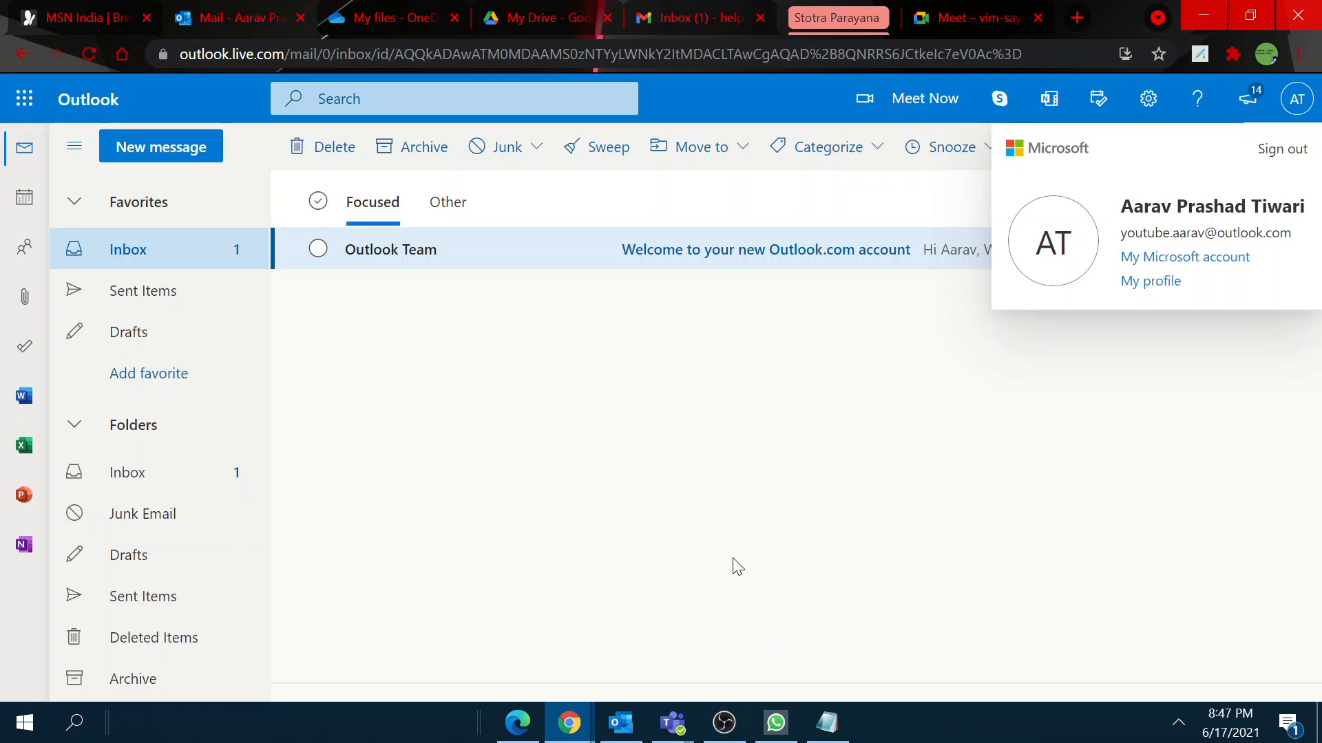
click(954, 422)
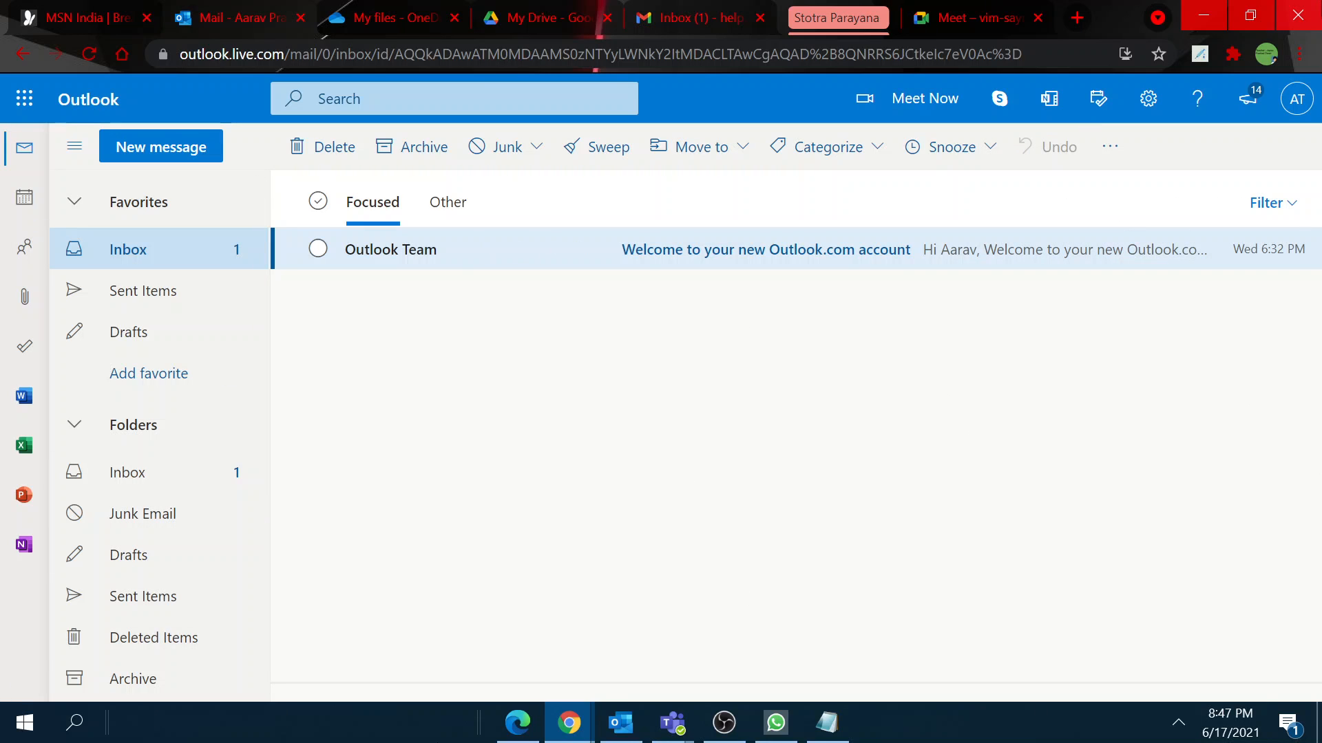
click(1297, 98)
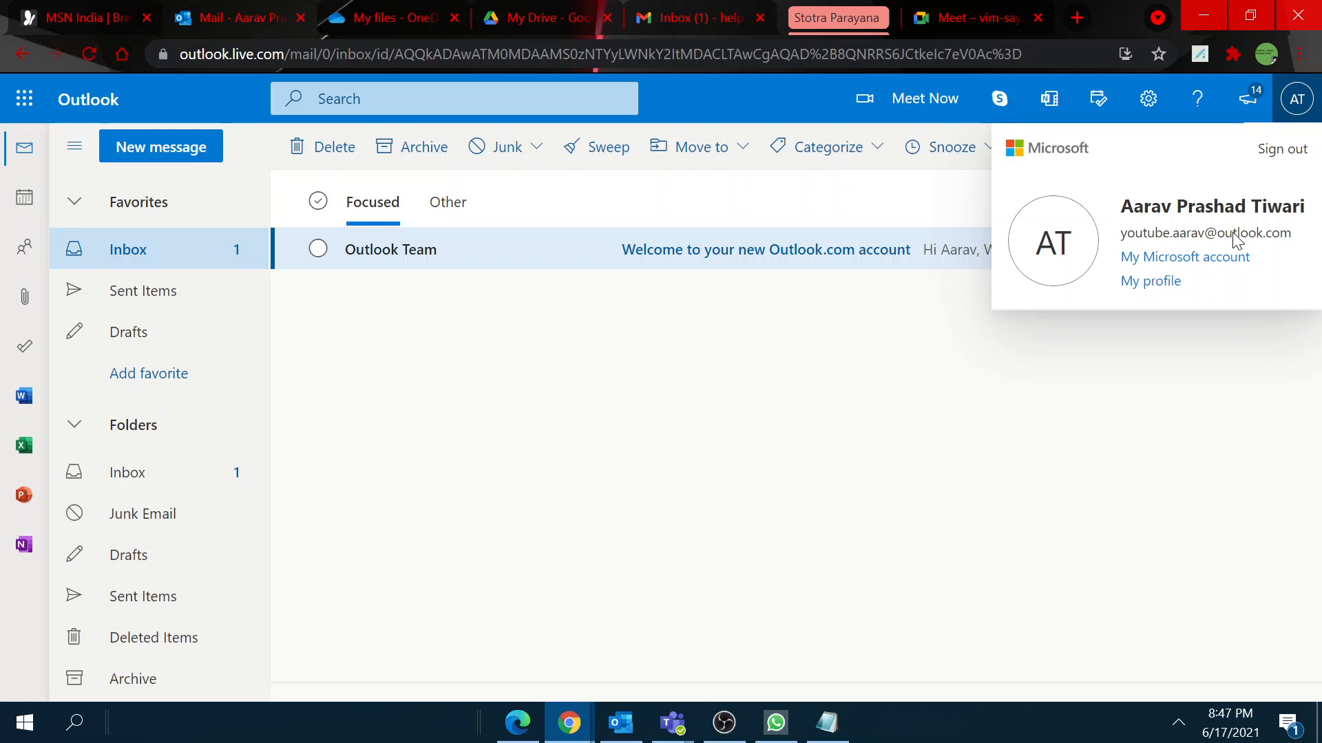
click(1051, 256)
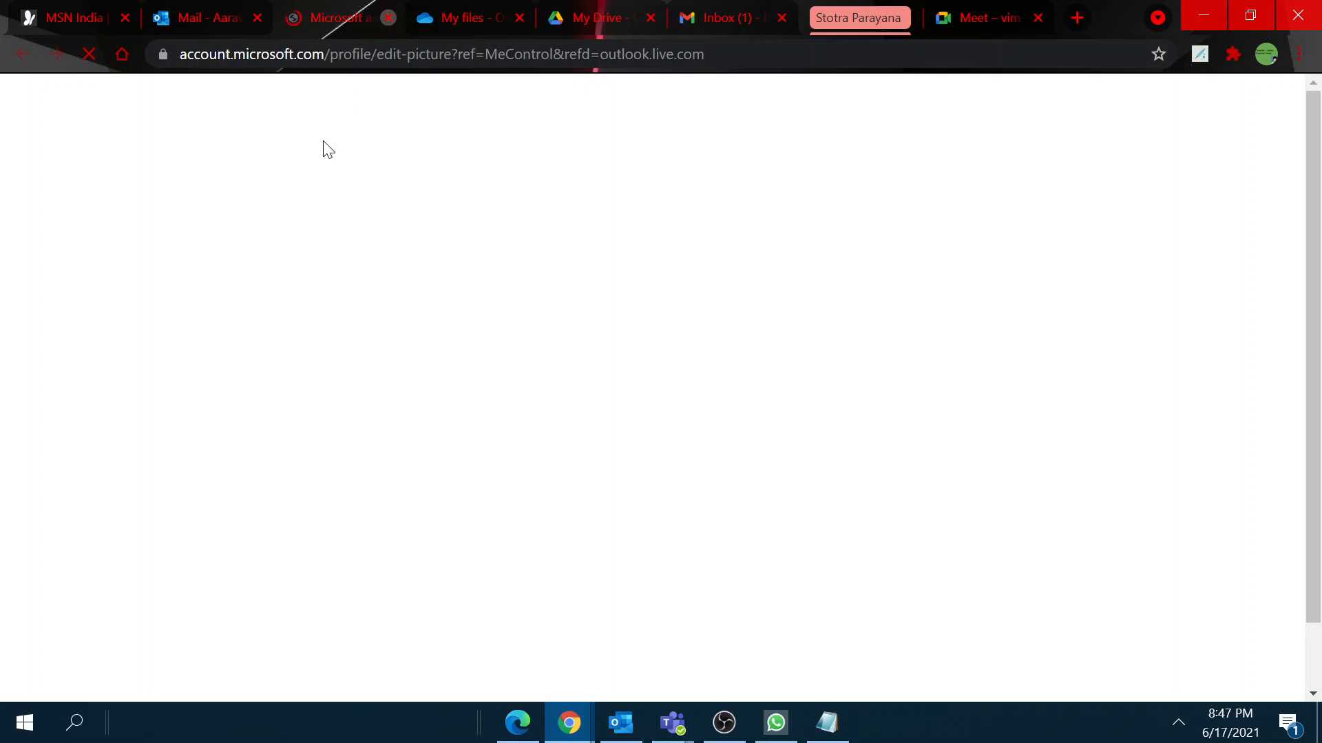
click(388, 17)
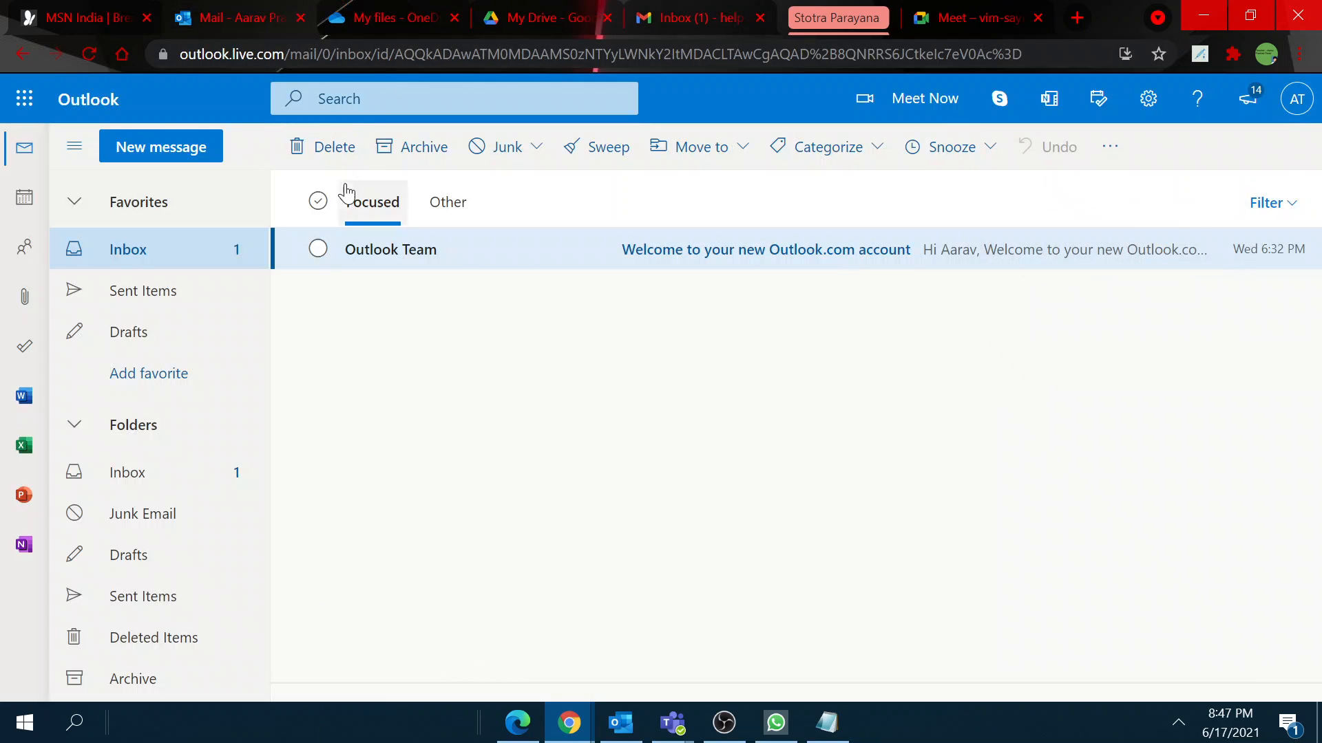
Step: Expand and collapse the Stotra Parayana tab group, then minimize Chrome
click(799, 18)
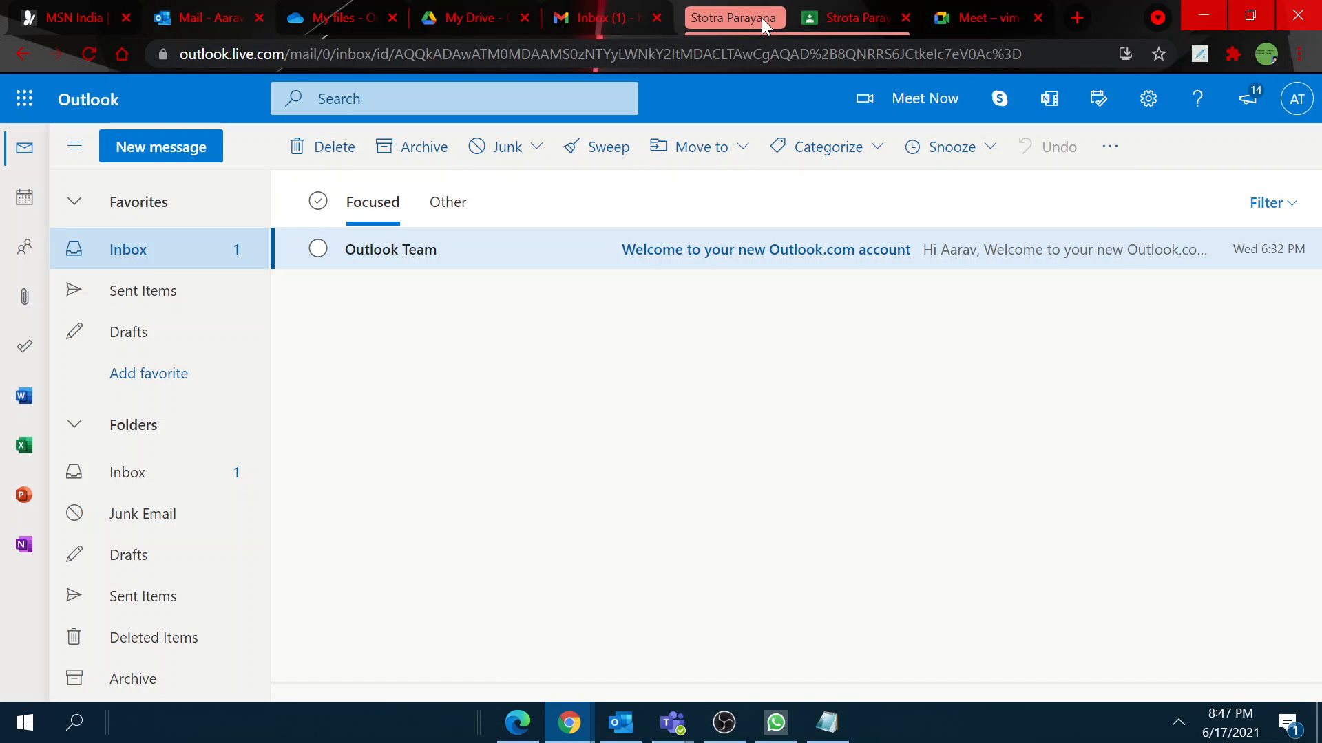
click(762, 18)
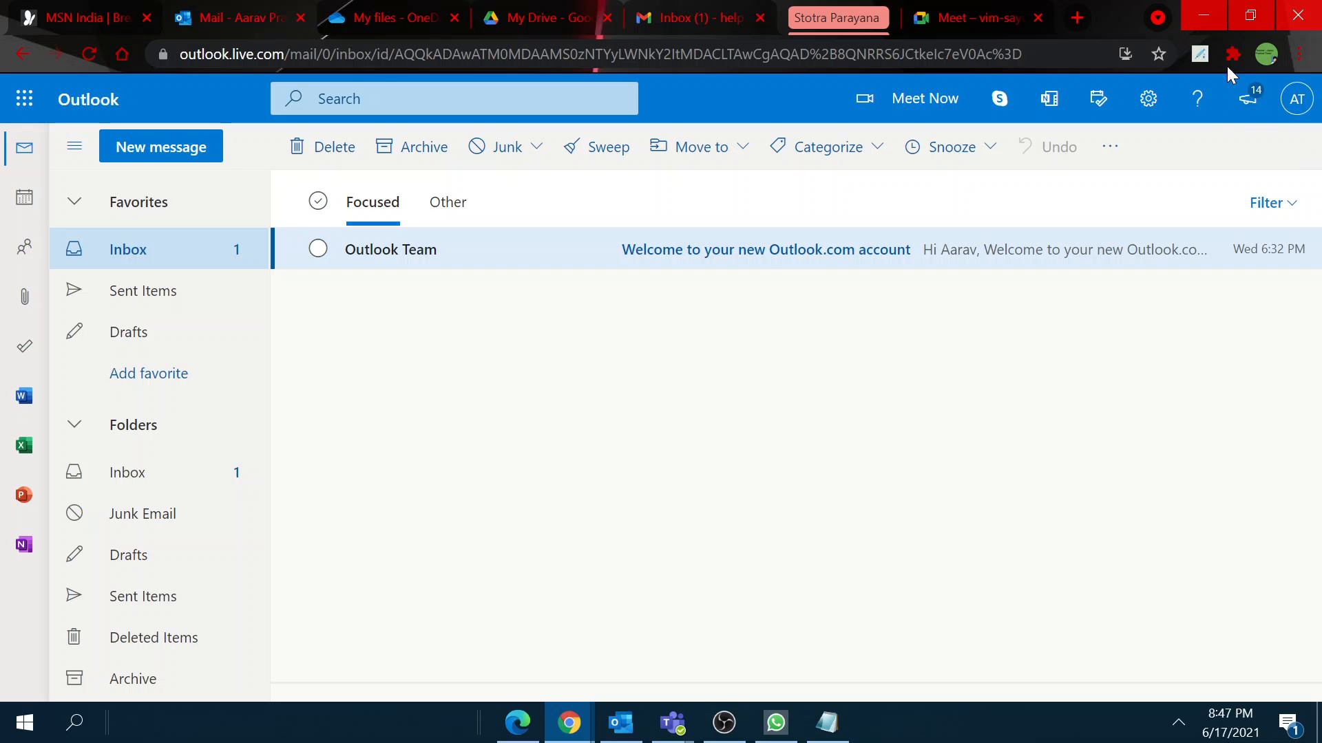
click(1212, 12)
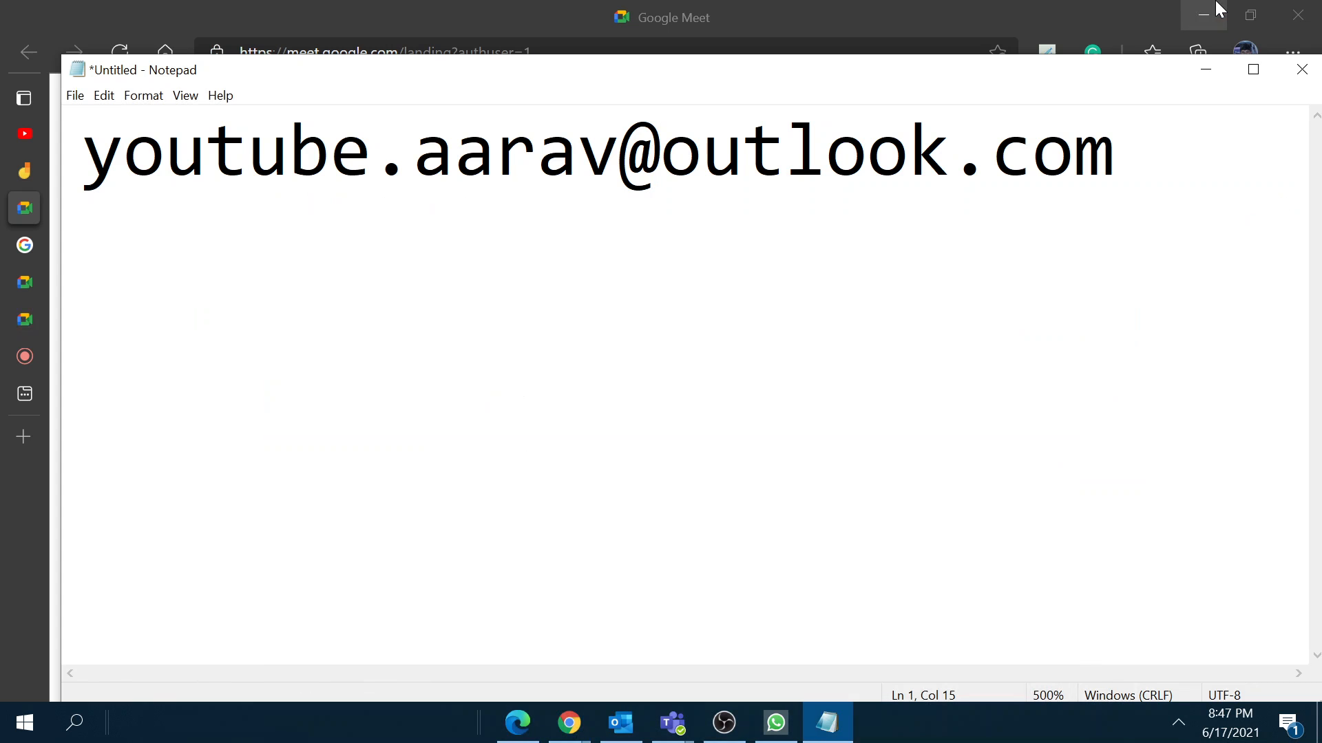
Step: Show the desktop with Win+D, then bring OBS Studio to the front
key(super+d)
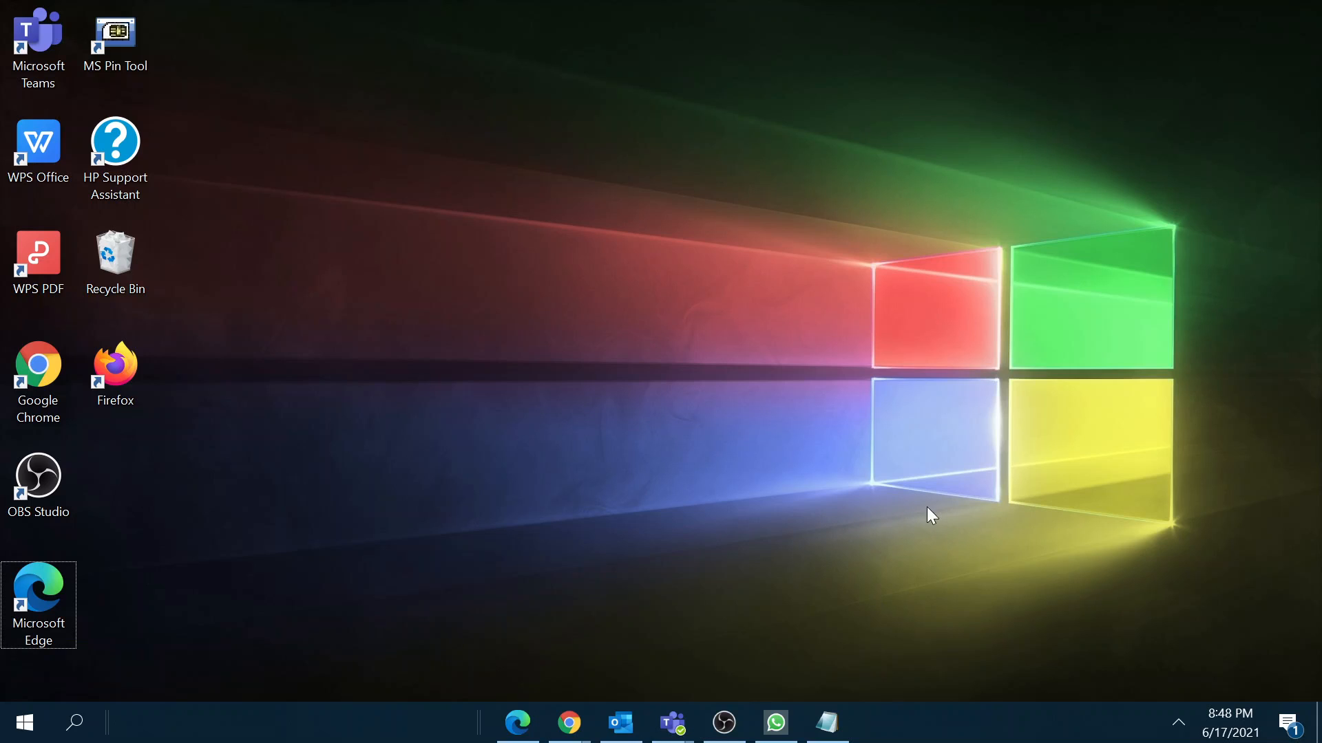
click(711, 735)
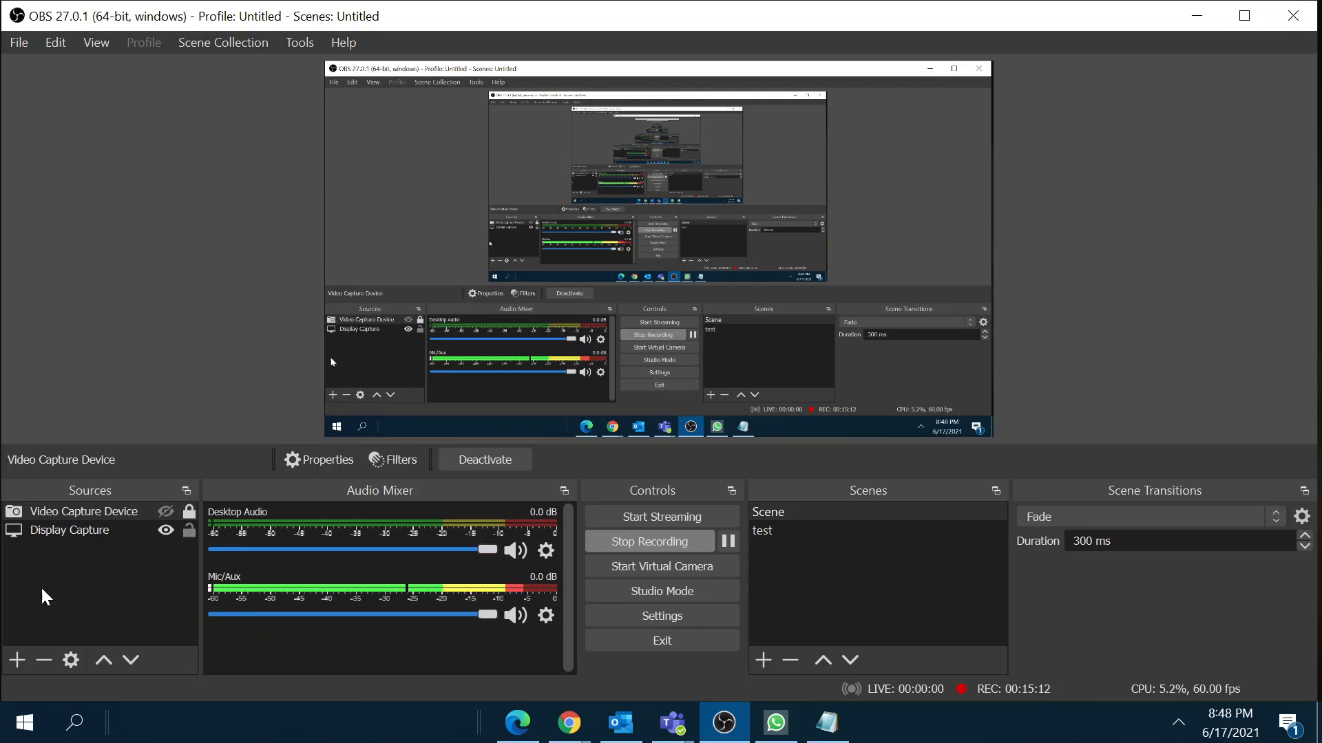